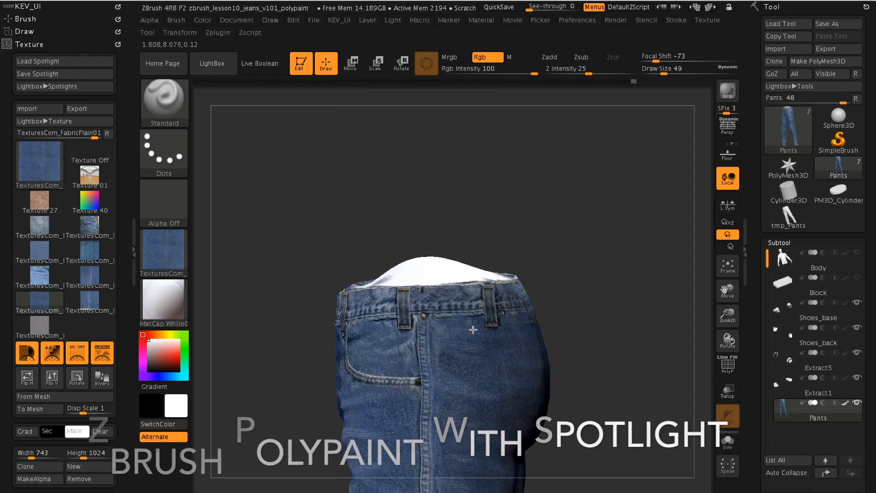
key(f)
drag(566, 314, 581, 333)
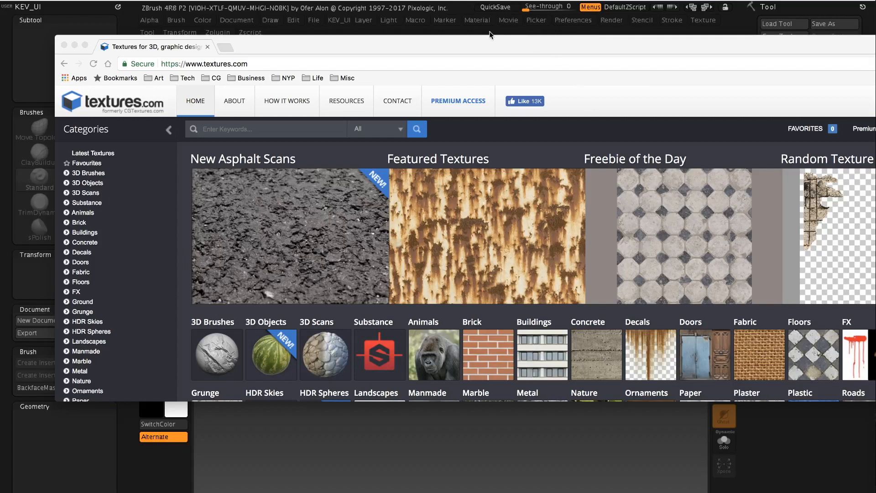
- Switch to the browser showing textures.com, enlarge its window and open the Plain Fabric subcategory under Fabric
mouse_move(444, 45)
mouse_down()
mouse_move(459, 46)
mouse_move(456, 39)
mouse_up()
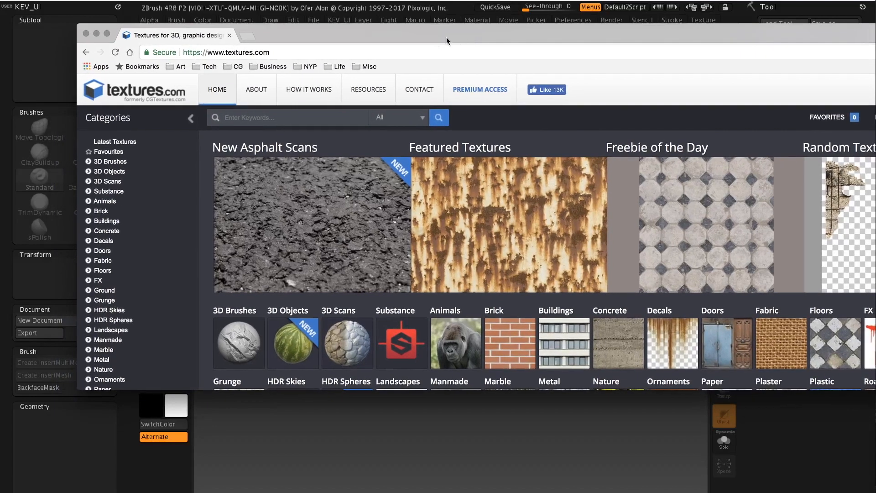
click(280, 54)
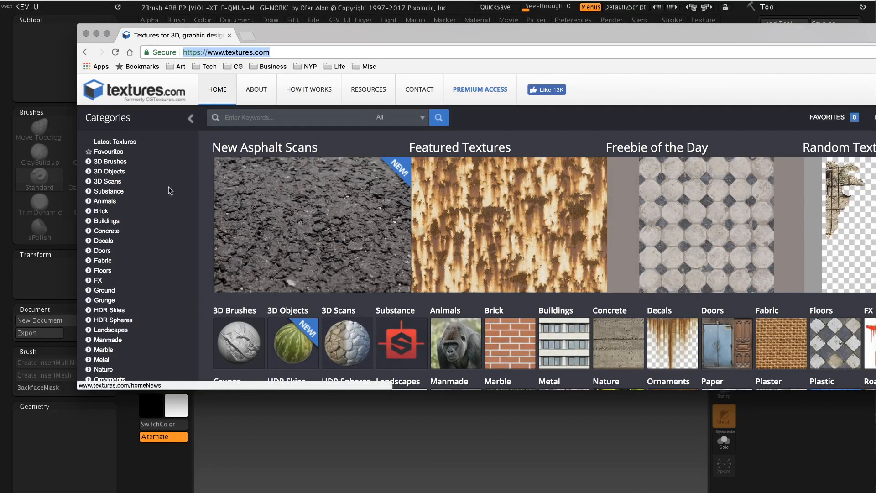
drag(131, 390, 116, 455)
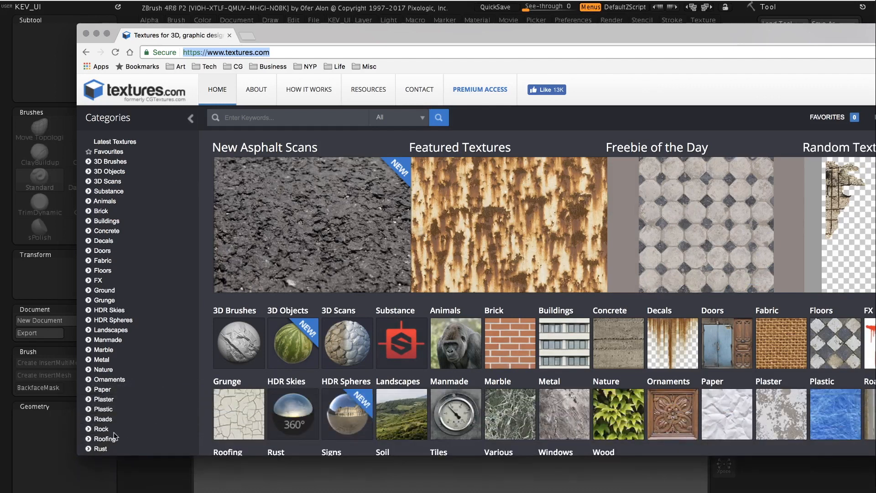
click(102, 261)
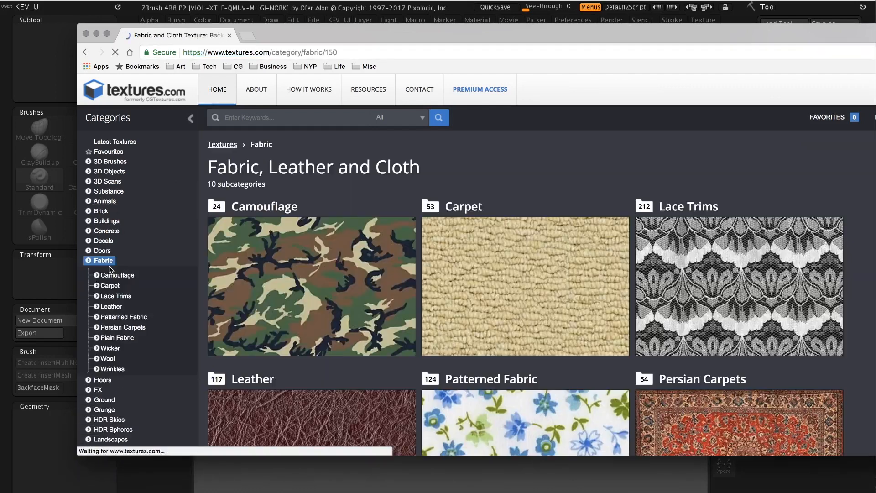
click(116, 340)
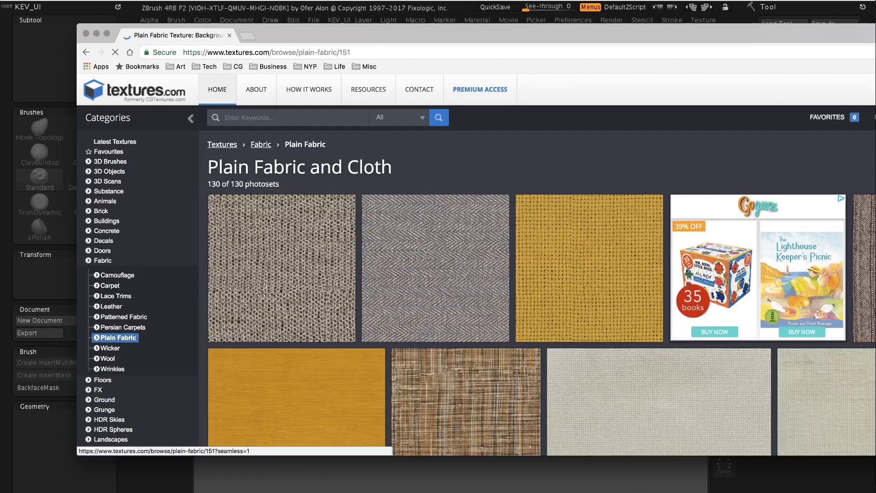
- Look through the plain fabric textures for denim and open the blue denim with a vertical seam, FabricPlain0101
scroll(476, 264, down, 4)
scroll(476, 264, down, 15)
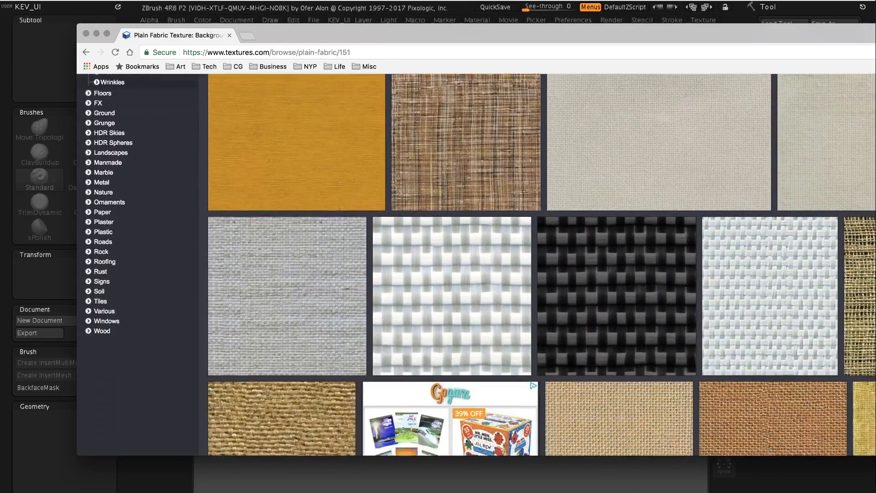
scroll(444, 192, up, 2)
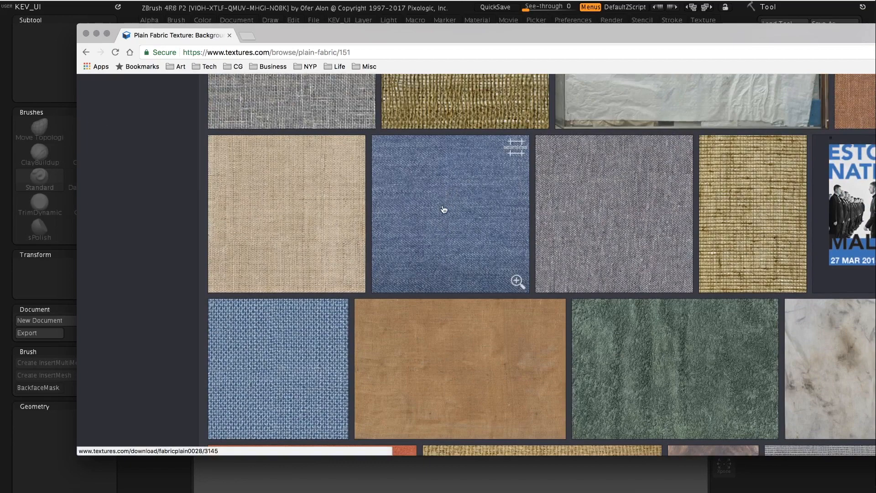
drag(870, 35, 873, 53)
scroll(542, 278, down, 10)
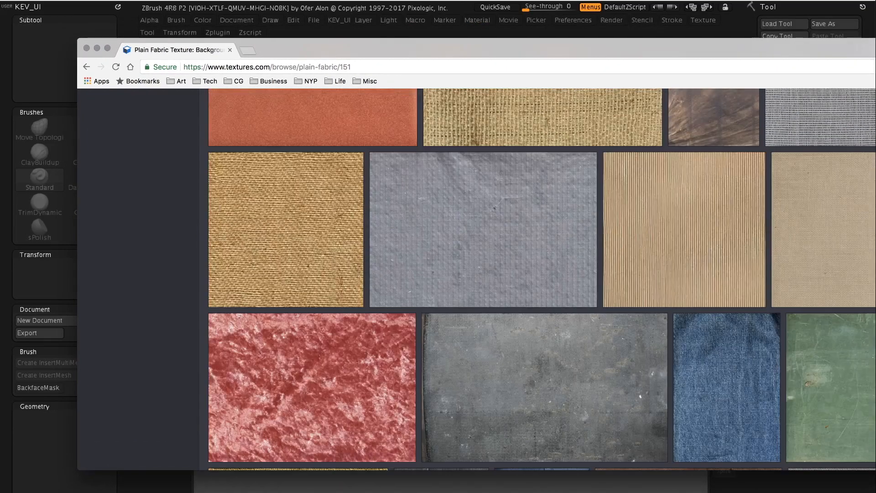
scroll(543, 255, down, 5)
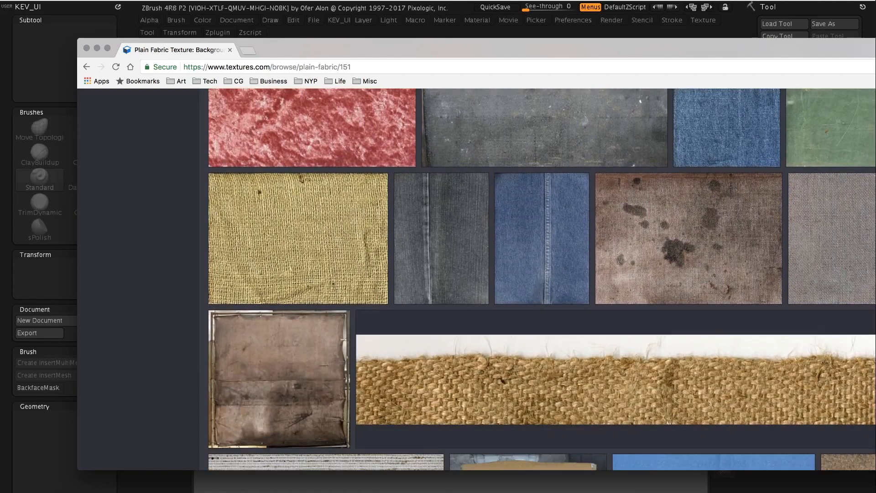
click(546, 250)
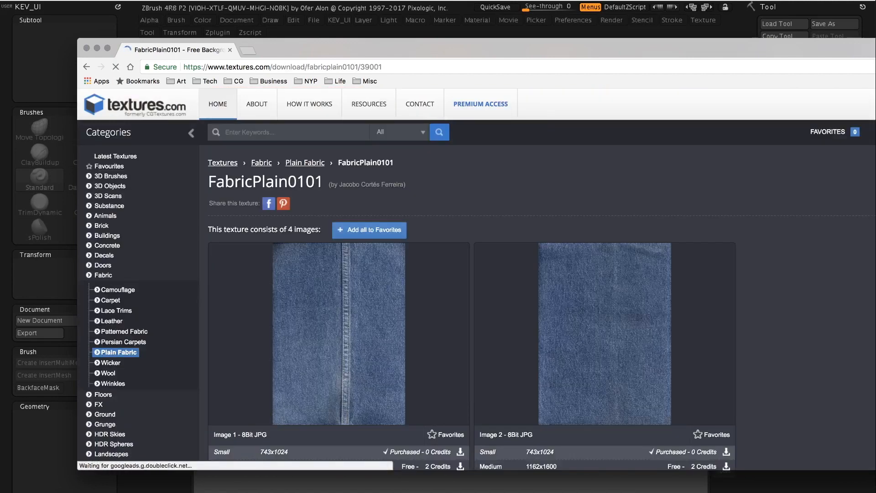
- Review the images and download sizes offered for FabricPlain0101, then minimise the browser window
scroll(733, 328, down, 10)
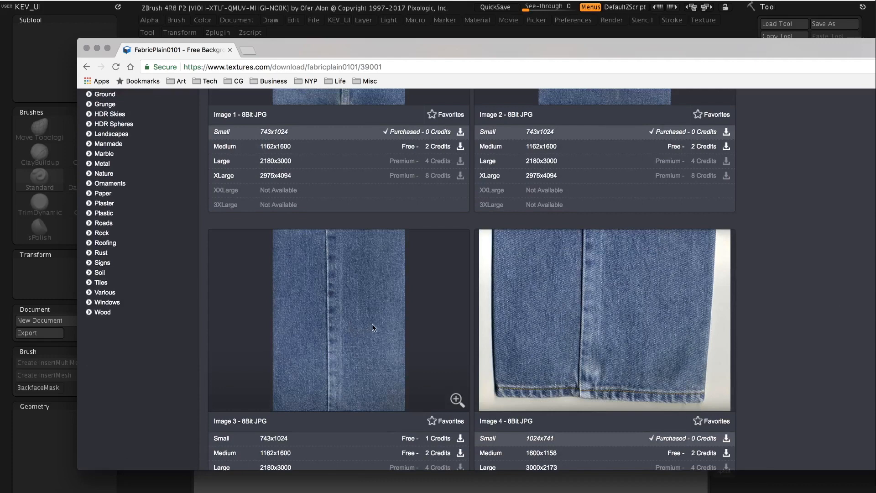
scroll(537, 279, up, 10)
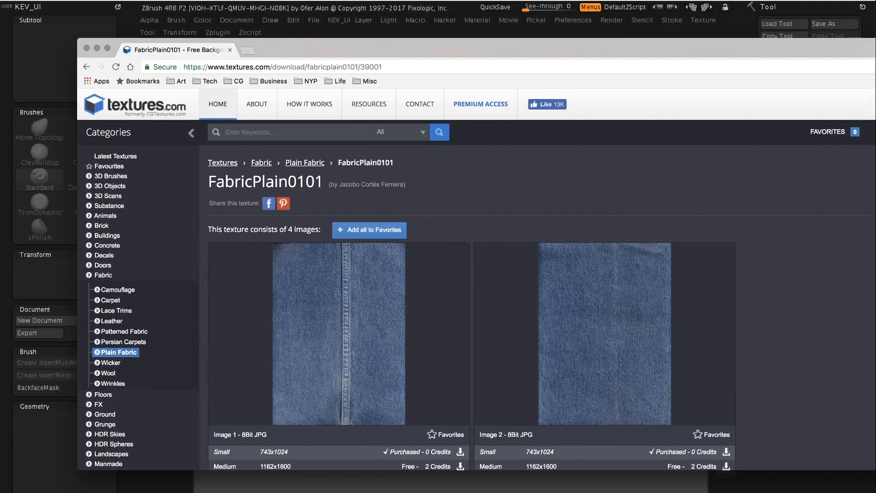
click(97, 49)
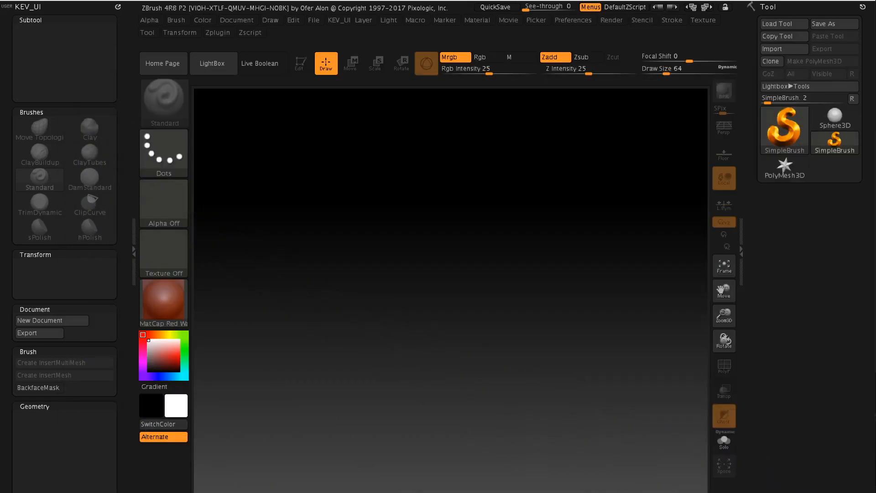
- Bring up the textures_dot_com folder and select its eight blue denim images together with the grey leather image
click(154, 477)
drag(407, 56, 402, 78)
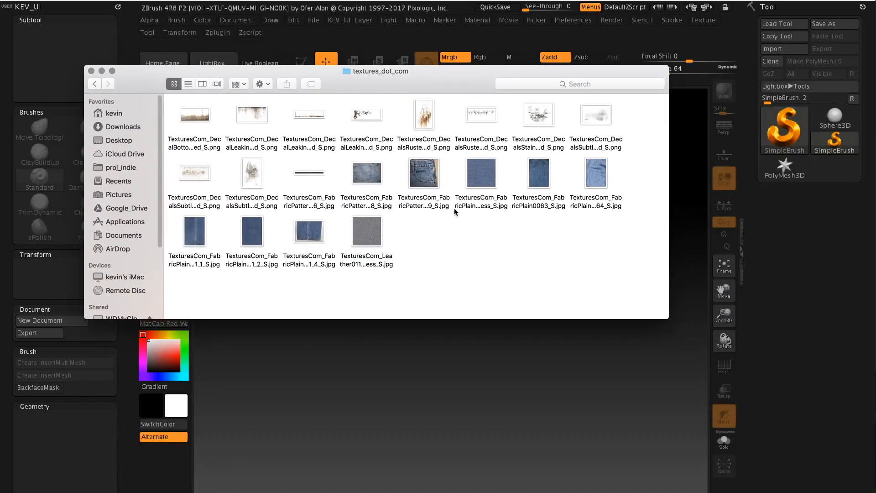
click(365, 174)
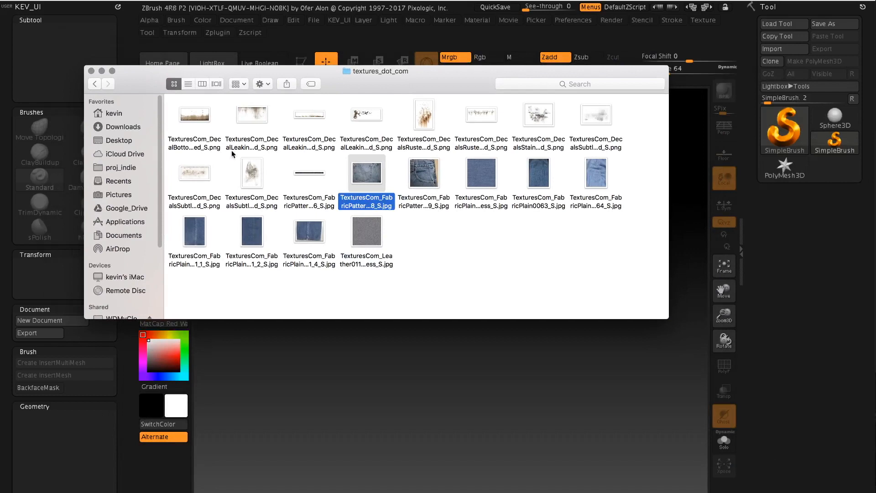
super+click(368, 234)
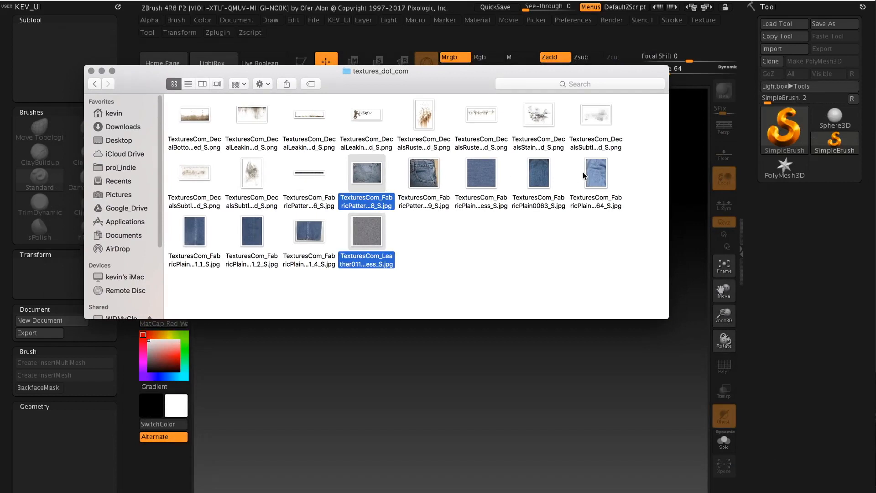
super+click(427, 179)
super+click(489, 179)
super+click(543, 175)
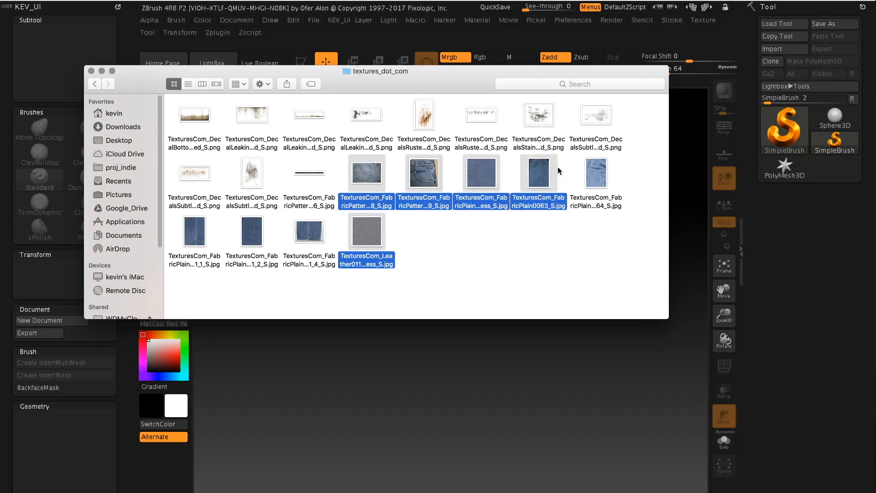
super+click(597, 172)
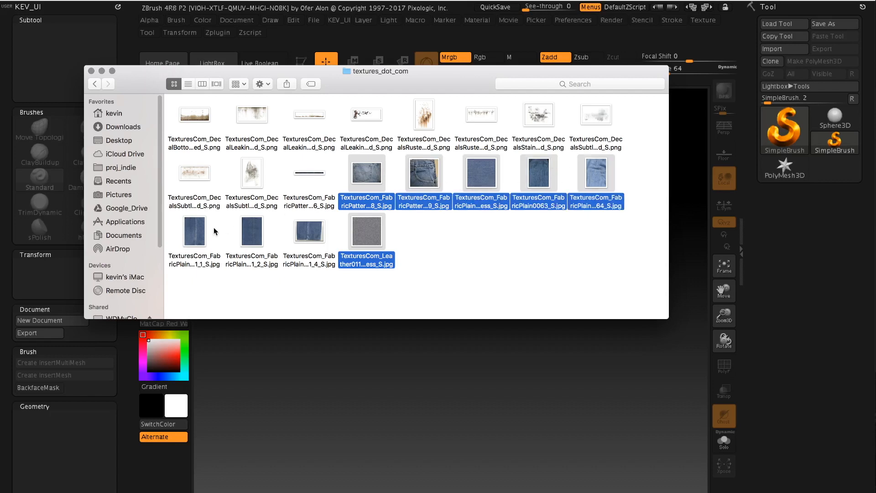
super+click(194, 231)
super+click(243, 241)
super+click(313, 229)
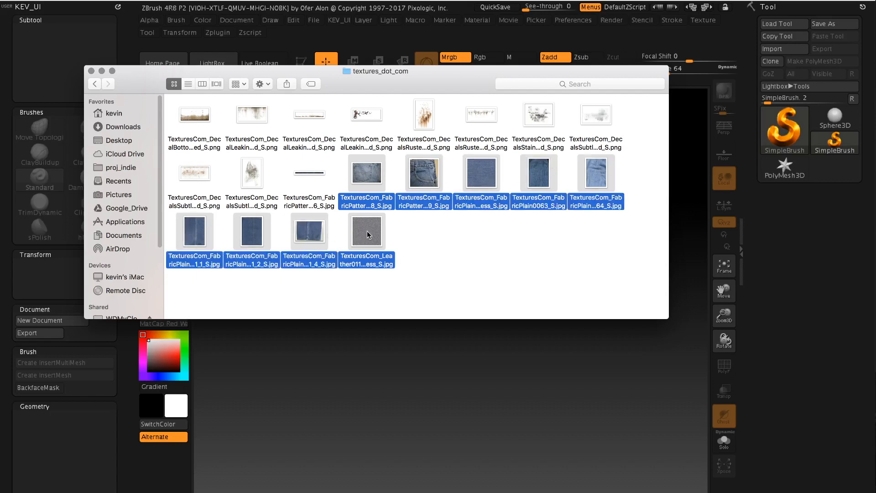
- Preview the selected denim and leather textures one after another at a larger size
key(space)
drag(555, 176, 337, 72)
key(Right)
key(Right)
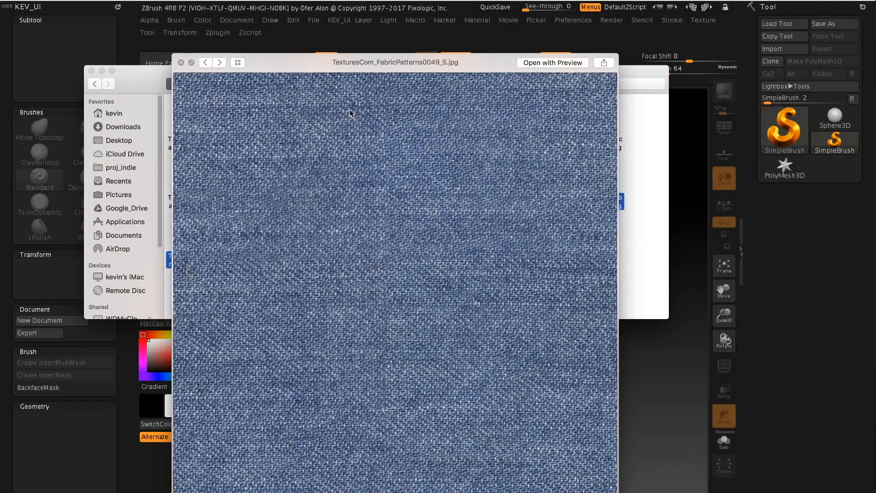
key(Right)
key(Right)
key(Right)
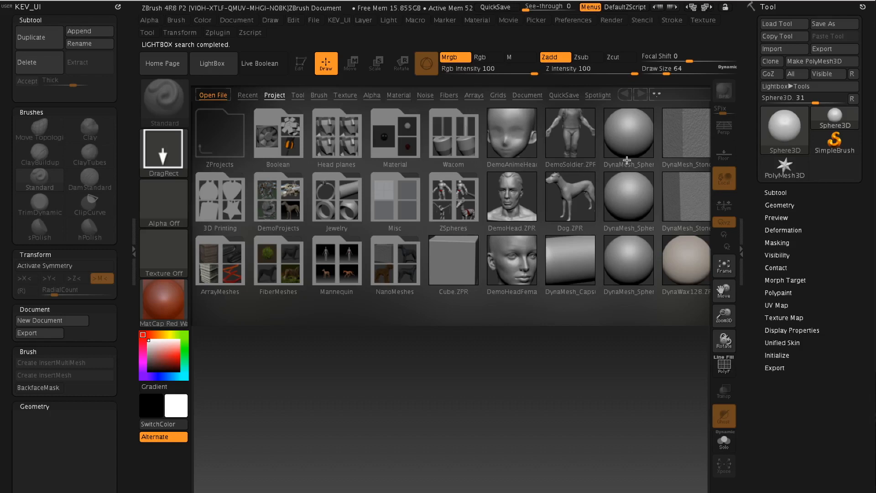
- In ZBrush, load the DynaMesh_Sphere_128 project and give the sphere the second MatCap White material
double_click(628, 131)
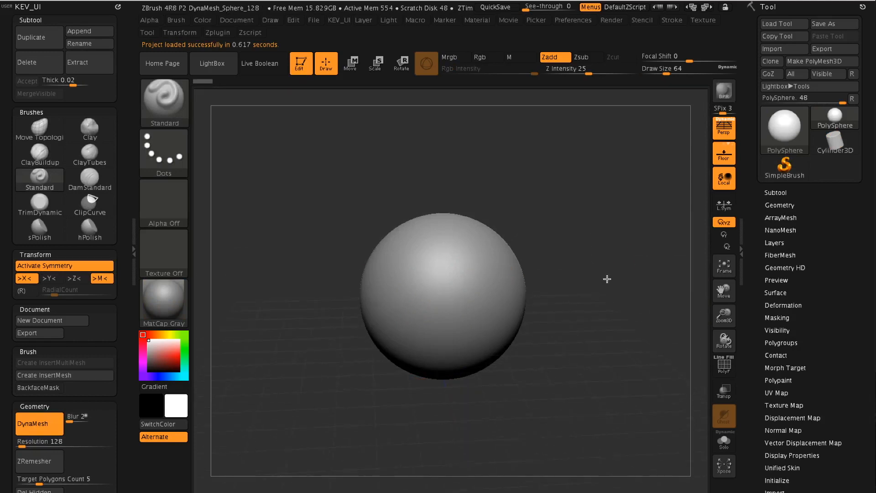
click(161, 299)
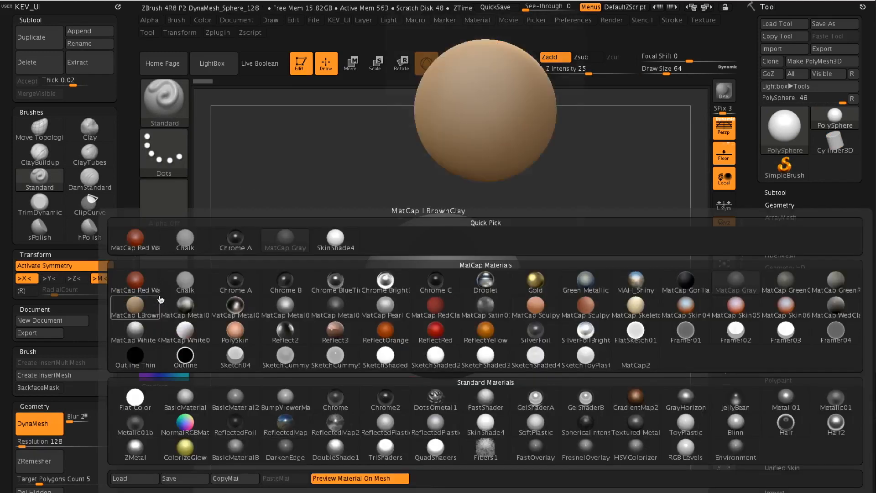
click(189, 335)
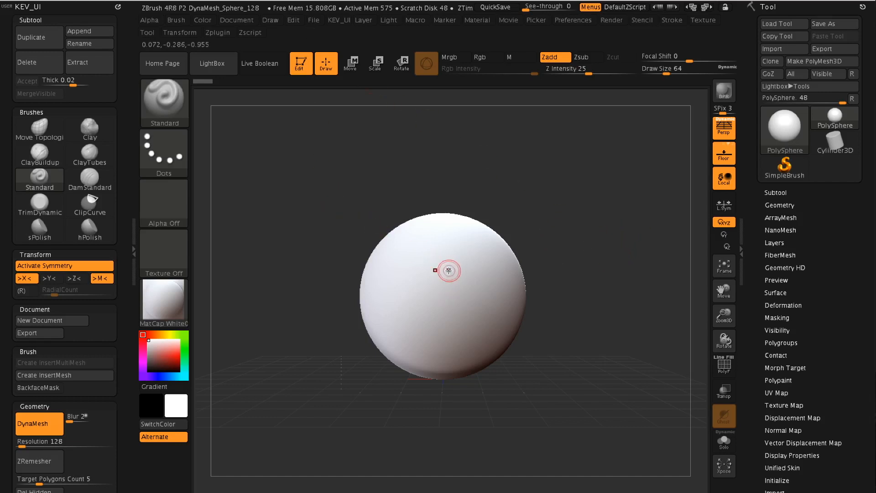
mouse_move(407, 307)
mouse_down()
mouse_move(479, 308)
mouse_move(499, 292)
mouse_move(497, 333)
mouse_move(471, 285)
mouse_up()
key(ctrl+z)
key(ctrl+z)
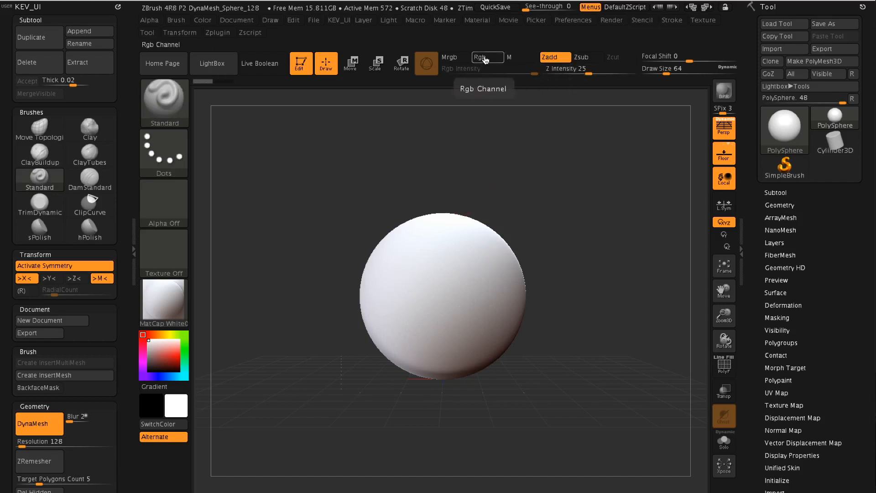
- Set the Standard brush to paint Rgb only with Zadd off, and fill the whole sphere with white
click(485, 61)
click(556, 60)
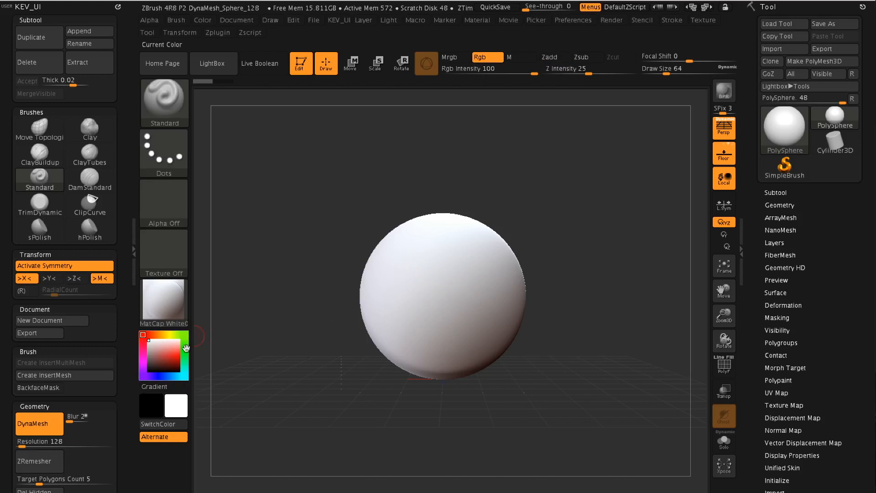
drag(154, 345, 168, 353)
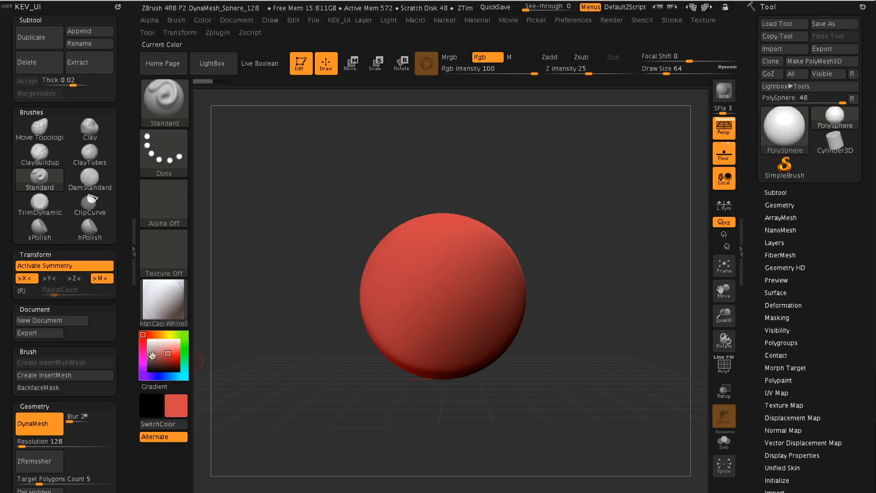
drag(164, 351, 148, 340)
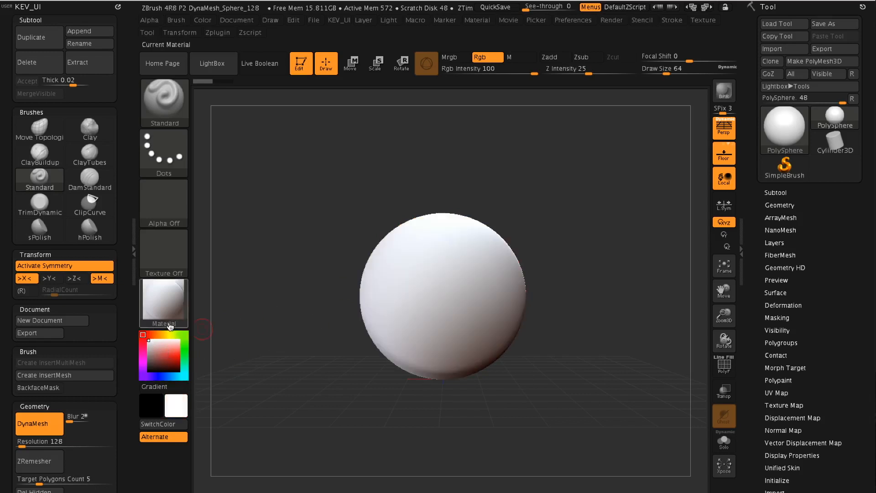
click(201, 21)
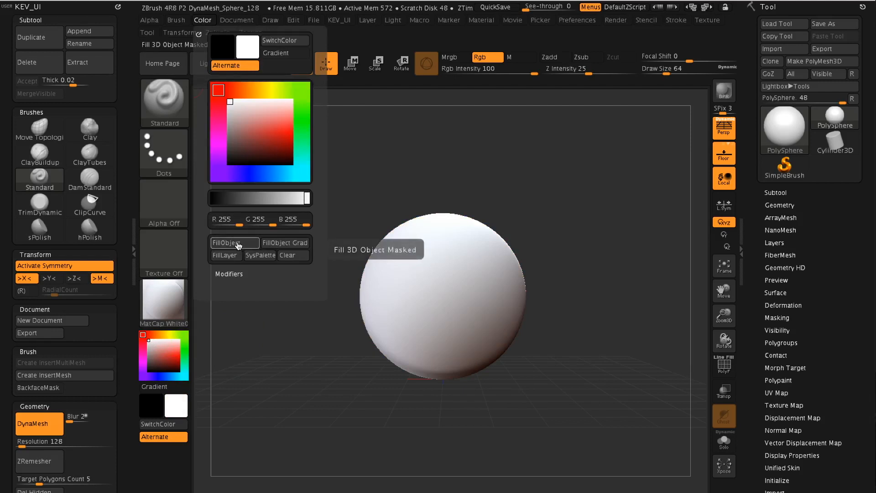
- Pick a red colour and paint a symmetrical heart outline on the front of the sphere
drag(157, 348, 170, 352)
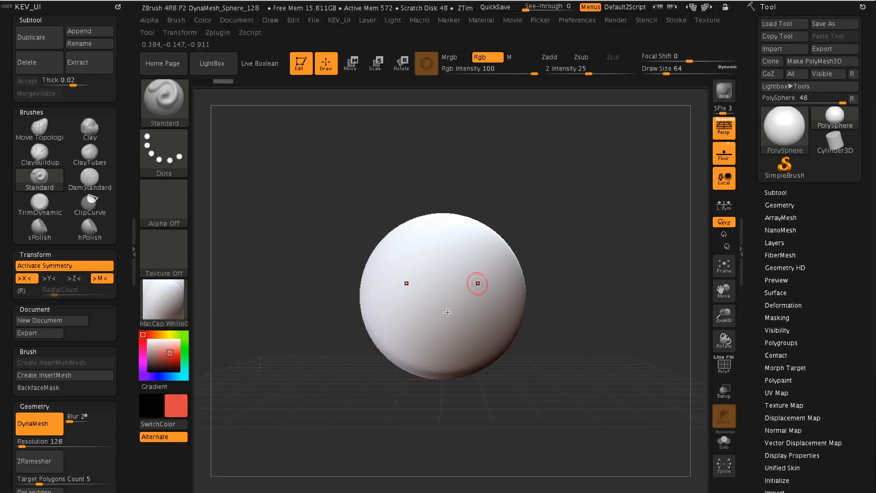
mouse_move(441, 254)
mouse_down()
mouse_move(458, 240)
mouse_move(486, 294)
mouse_move(461, 349)
mouse_move(484, 290)
mouse_move(470, 235)
mouse_move(445, 256)
mouse_move(481, 279)
mouse_move(450, 355)
mouse_move(477, 247)
mouse_move(451, 257)
mouse_up()
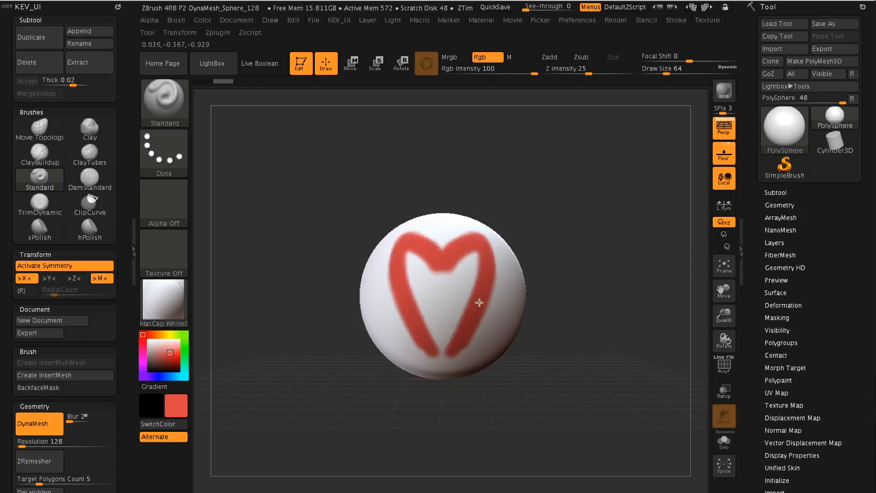
- Mask the area surrounding the red heart on both sides of the sphere with X symmetry on
mouse_move(606, 257)
mouse_down()
mouse_move(622, 256)
mouse_move(590, 254)
mouse_move(667, 261)
mouse_move(616, 296)
mouse_move(584, 299)
mouse_move(651, 274)
mouse_move(610, 288)
mouse_move(611, 314)
mouse_move(575, 233)
mouse_up()
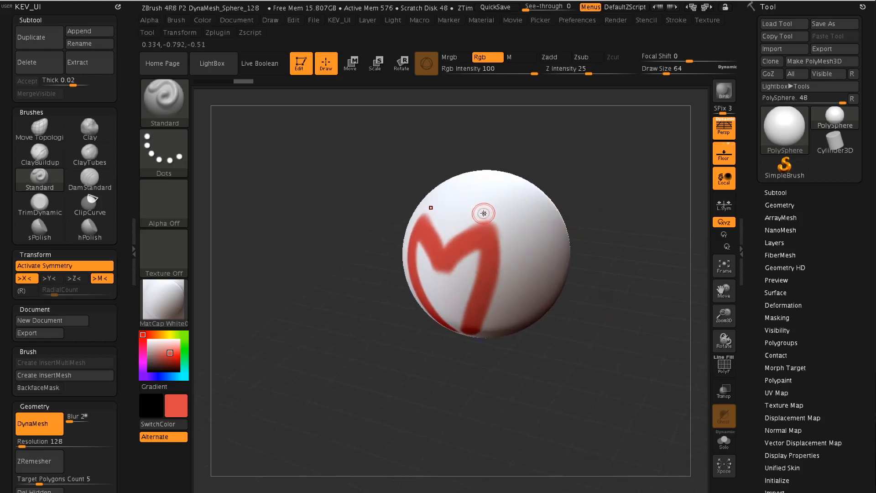
key(ctrl)
mouse_move(522, 200)
ctrl+mouse_down()
mouse_move(507, 238)
mouse_move(529, 259)
mouse_move(505, 250)
mouse_move(485, 330)
ctrl+mouse_up()
mouse_move(500, 285)
ctrl+mouse_down()
mouse_move(520, 255)
mouse_move(520, 218)
mouse_move(456, 230)
mouse_move(479, 212)
mouse_move(511, 205)
mouse_move(474, 200)
mouse_move(496, 198)
mouse_move(525, 214)
mouse_move(533, 256)
mouse_move(503, 310)
ctrl+mouse_up()
mouse_move(522, 391)
mouse_down()
mouse_move(534, 360)
mouse_move(494, 318)
mouse_move(479, 342)
mouse_move(510, 315)
mouse_move(541, 264)
mouse_up()
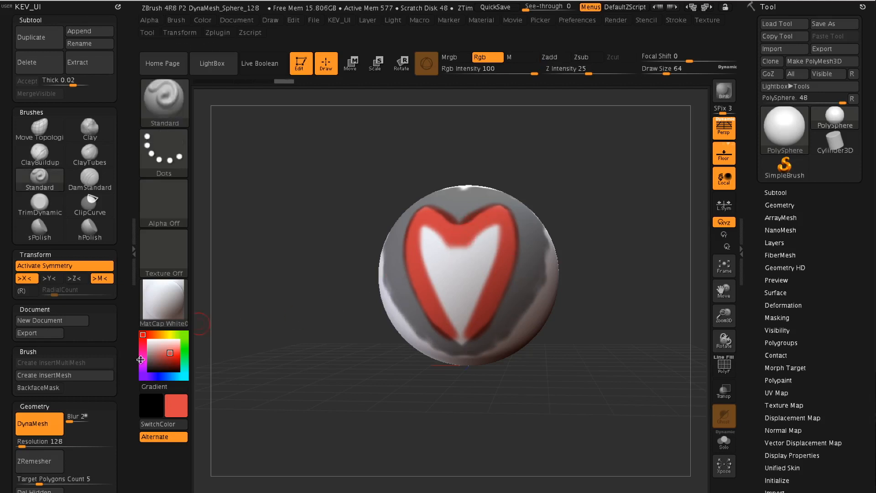
- Pick a light green colour and fill the unmasked heart on the front of the sphere with paint
drag(165, 338, 183, 334)
click(162, 352)
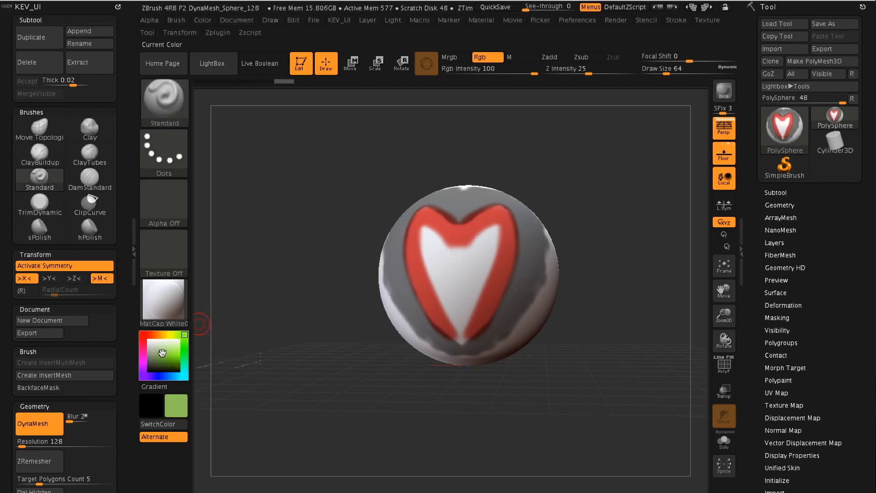
mouse_move(459, 251)
mouse_down()
mouse_move(503, 212)
mouse_move(477, 242)
mouse_move(486, 216)
mouse_move(497, 246)
mouse_move(488, 292)
mouse_move(479, 315)
mouse_move(463, 320)
mouse_up()
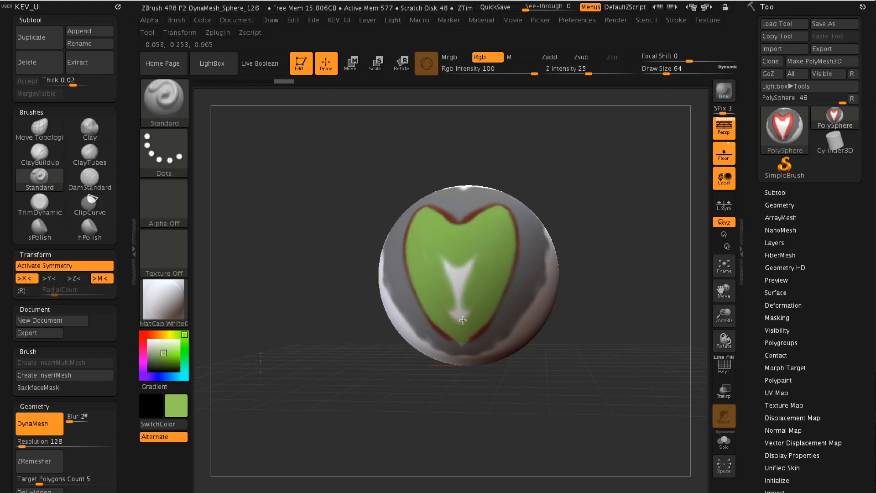
drag(485, 286, 449, 307)
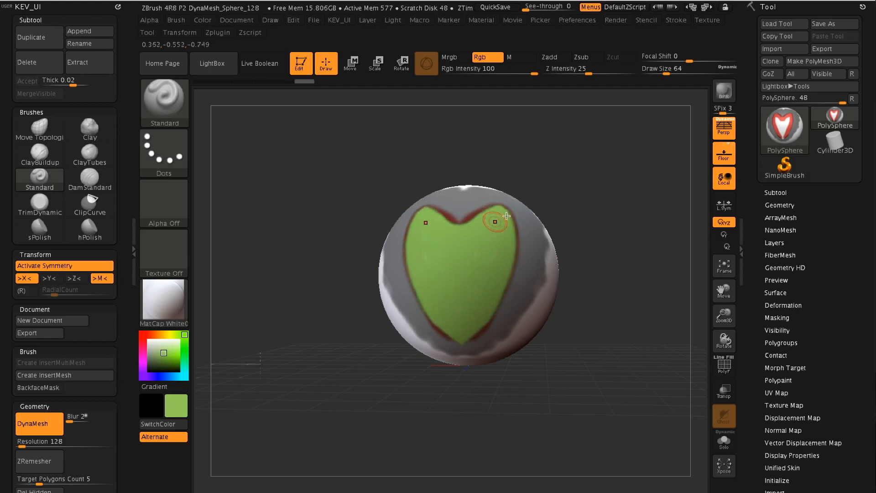
- Clear the mask from the sphere and inspect the density of its polygon wireframe
drag(595, 199, 613, 201)
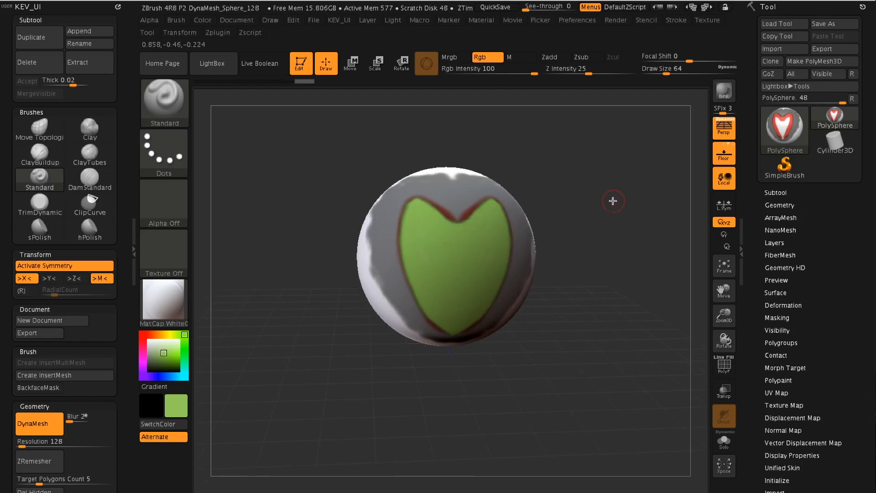
drag(565, 187, 620, 197)
drag(612, 205, 606, 209)
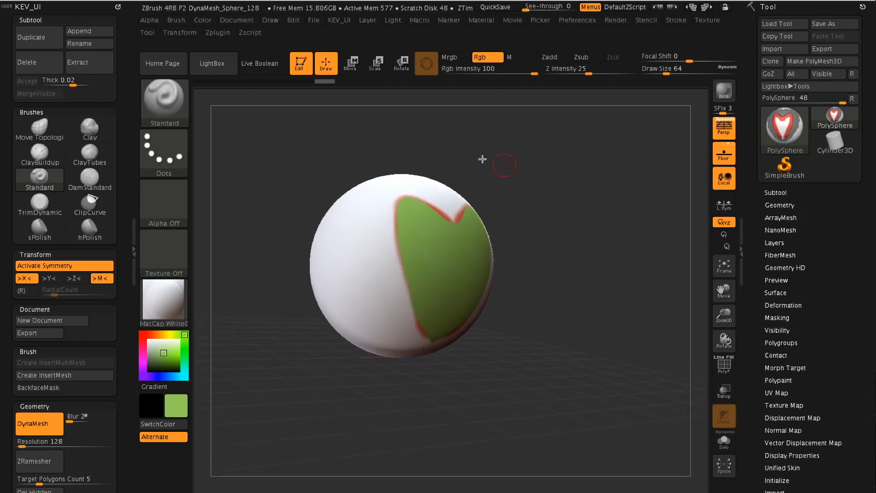
click(728, 367)
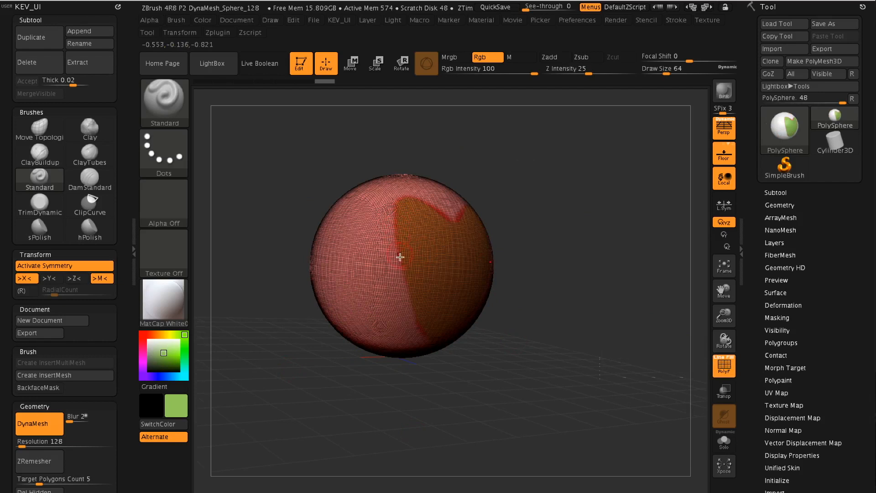
click(724, 367)
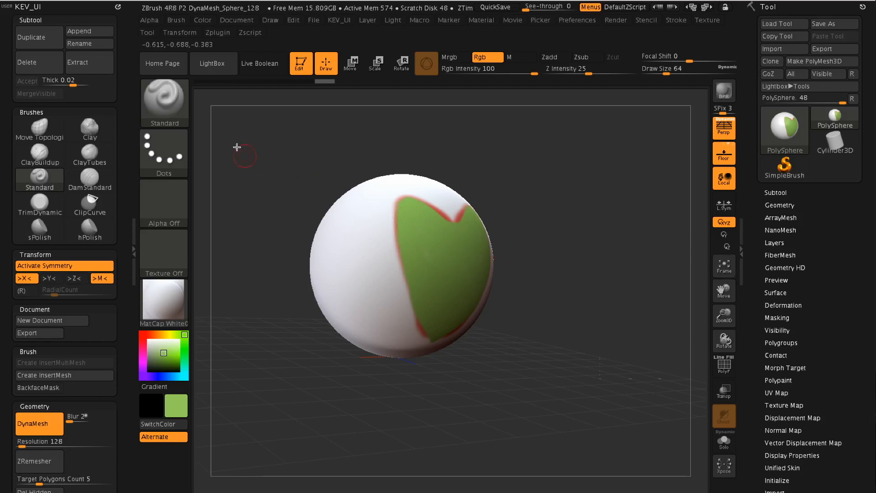
- Collapse the custom KEV_UI palette and dock the Texture palette in the same tray
click(67, 9)
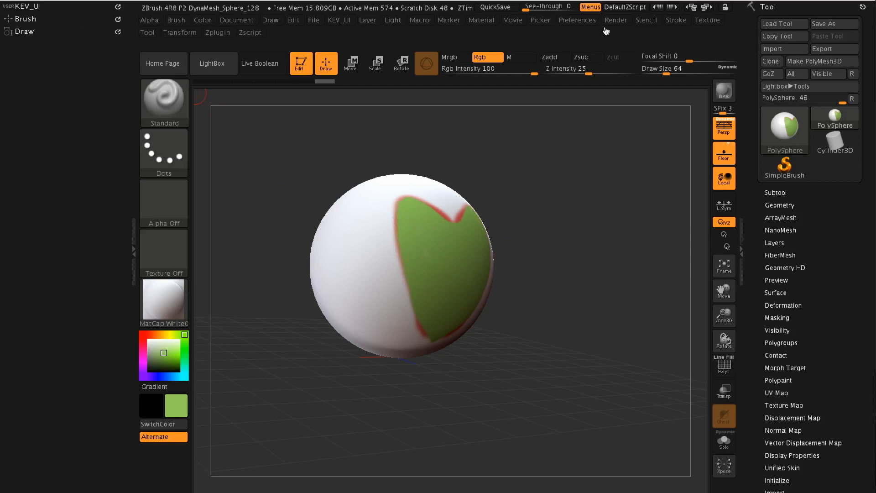
click(706, 20)
mouse_move(699, 34)
mouse_down()
mouse_move(370, 106)
mouse_move(18, 51)
mouse_up()
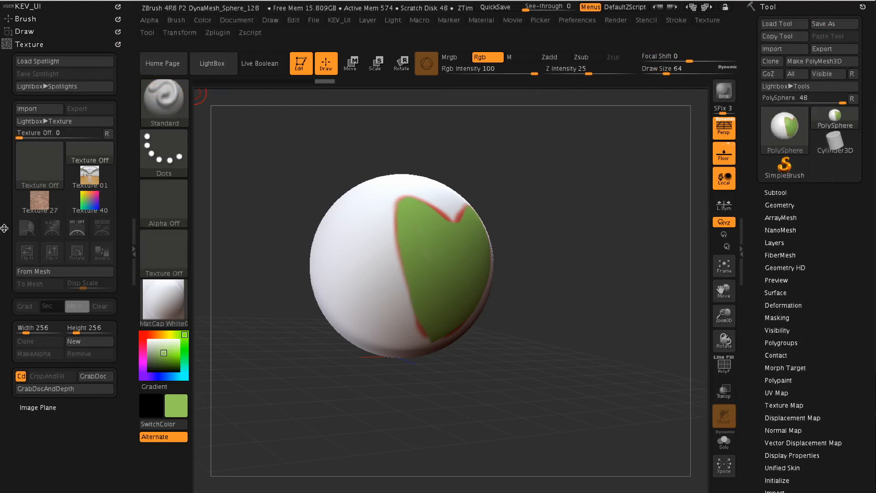
- Choose the jelly-bean Texture 23 and add it to Spotlight
click(37, 159)
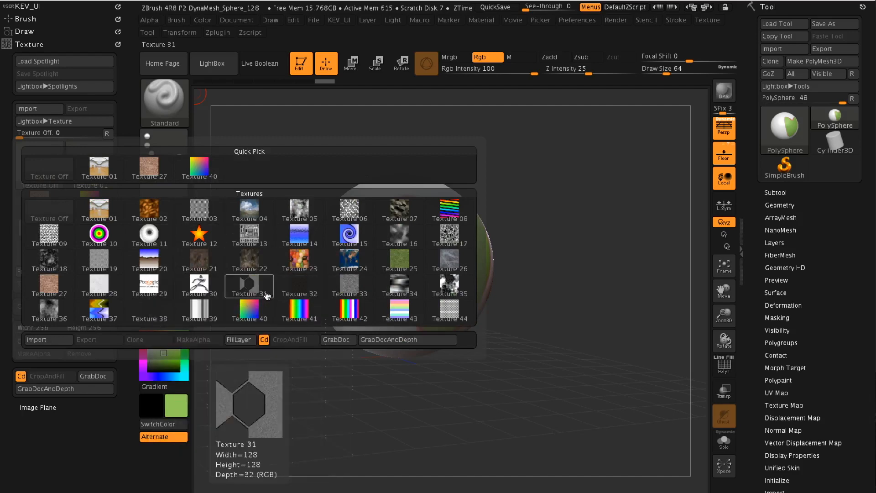
click(300, 262)
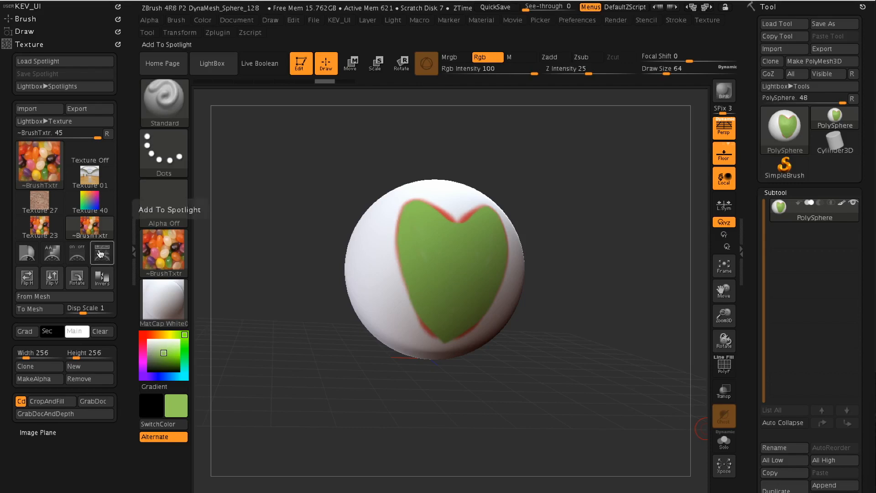
click(101, 252)
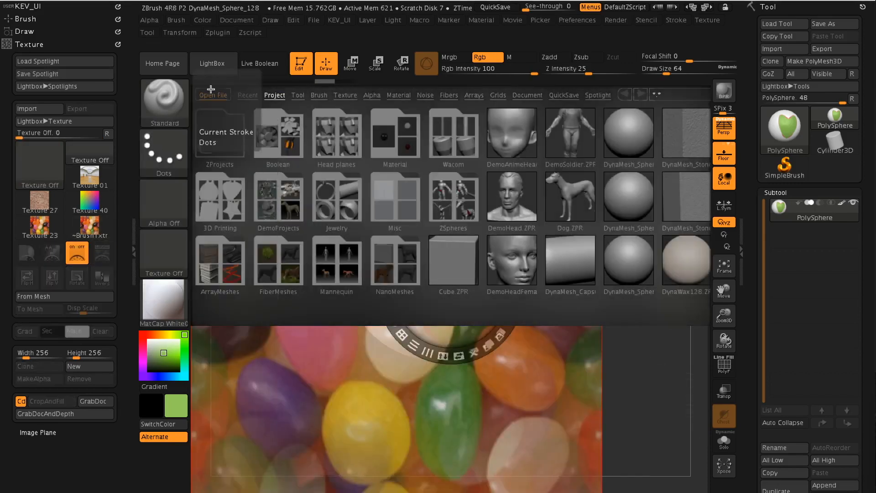
- Close LightBox and shrink, tilt and centre the jelly-bean Spotlight image over the sphere
click(213, 64)
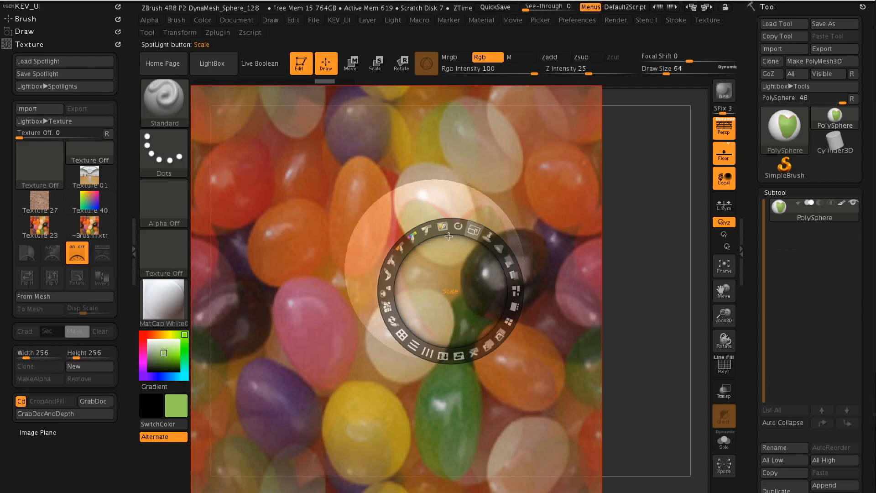
drag(474, 230, 450, 230)
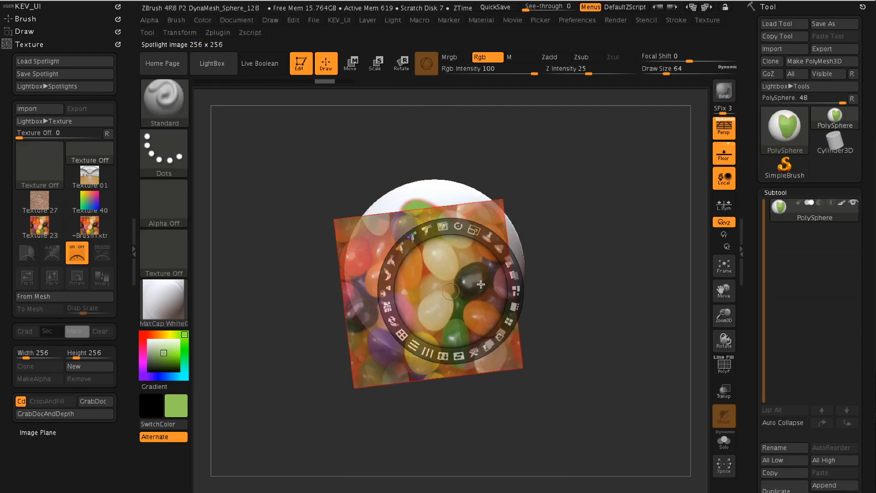
mouse_move(475, 285)
mouse_down()
mouse_move(486, 247)
mouse_move(427, 248)
mouse_move(412, 287)
mouse_move(659, 184)
mouse_move(532, 203)
mouse_move(435, 265)
mouse_up()
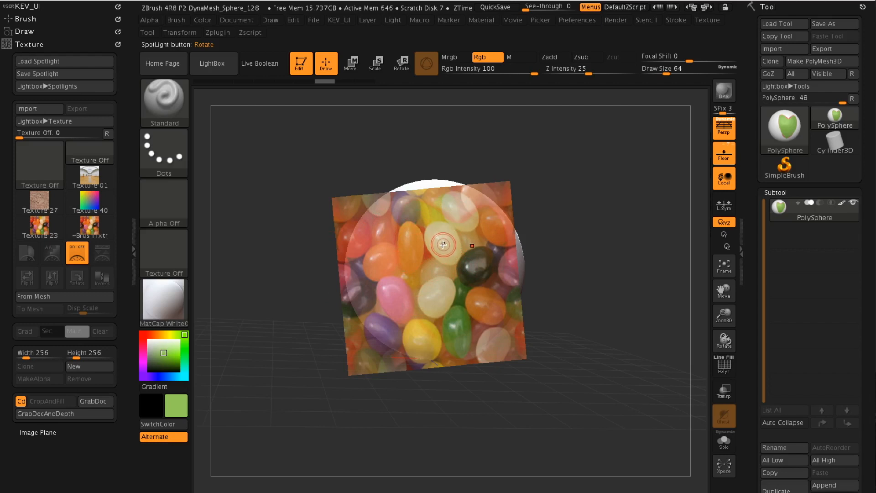
- Adjust the Spotlight Radius on the jelly-bean image and return to painting with a draw size of 120
key(z)
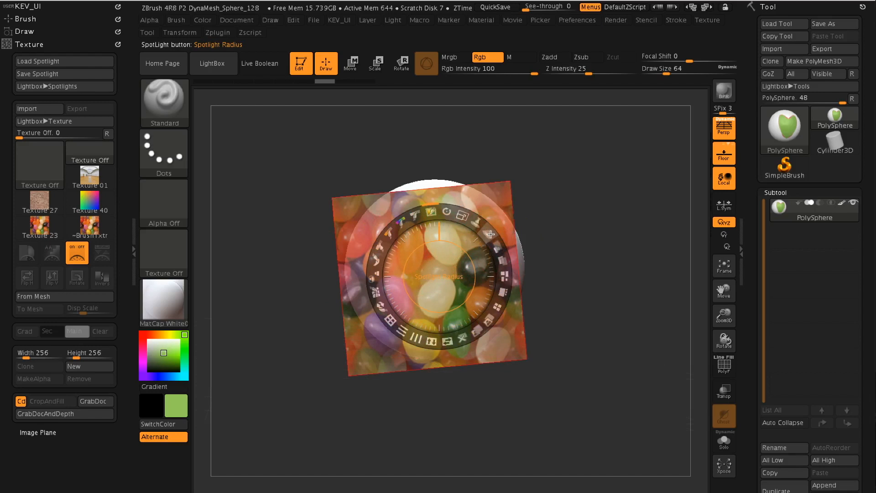
mouse_move(482, 246)
mouse_down()
mouse_move(481, 268)
mouse_move(478, 240)
mouse_move(421, 259)
mouse_move(439, 223)
mouse_move(514, 189)
mouse_move(439, 225)
mouse_move(346, 228)
mouse_move(365, 328)
mouse_move(457, 324)
mouse_move(488, 264)
mouse_move(405, 265)
mouse_move(403, 246)
mouse_move(428, 258)
mouse_move(400, 256)
mouse_move(420, 270)
mouse_move(392, 239)
mouse_move(423, 273)
mouse_move(382, 233)
mouse_move(412, 280)
mouse_up()
key(z)
key(s)
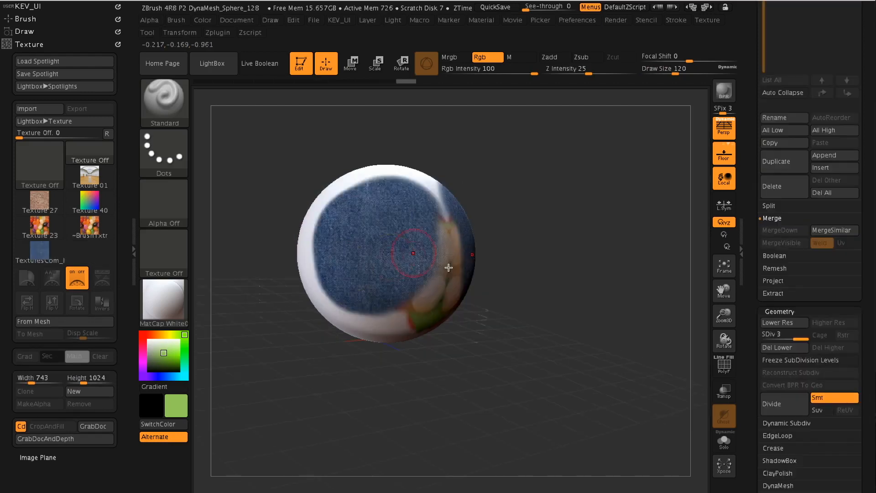
- Collapse the tray holding the Tool palette to widen the canvas around the denim-painted sphere
drag(551, 338, 541, 367)
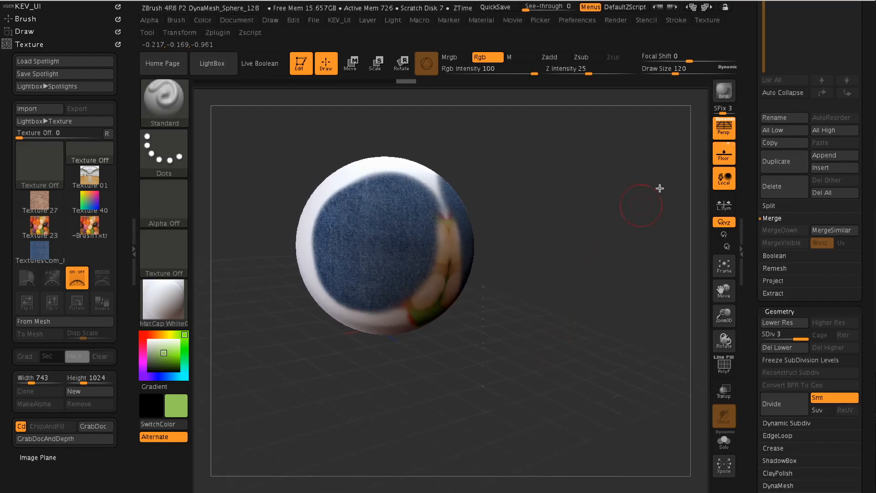
click(742, 241)
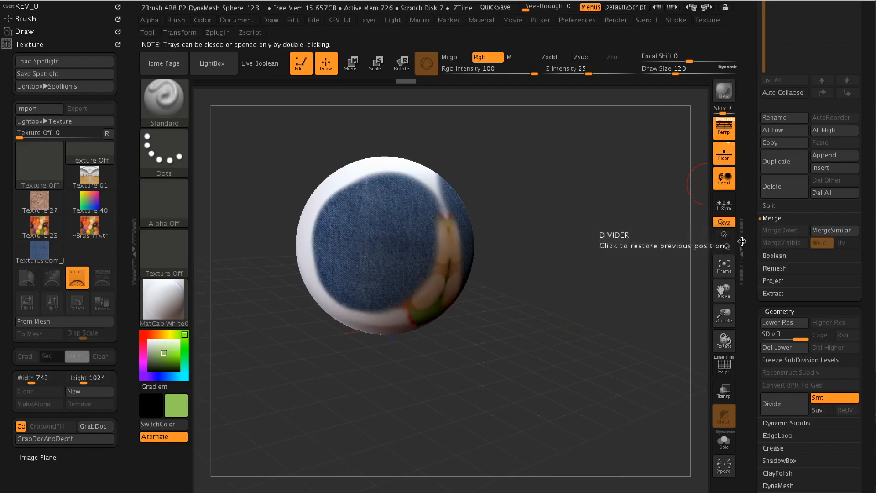
double_click(742, 241)
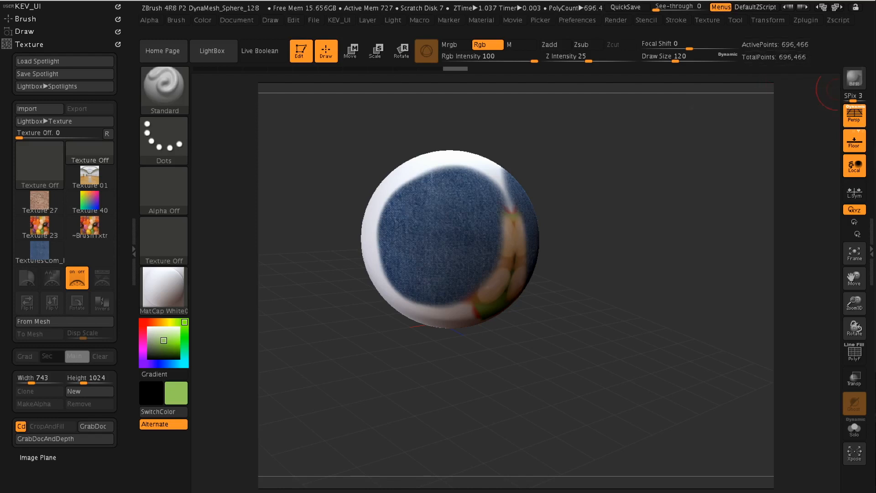
- Scale the denim seam image in Spotlight down to the sphere's height and paint its seam onto the sphere
drag(617, 284, 688, 279)
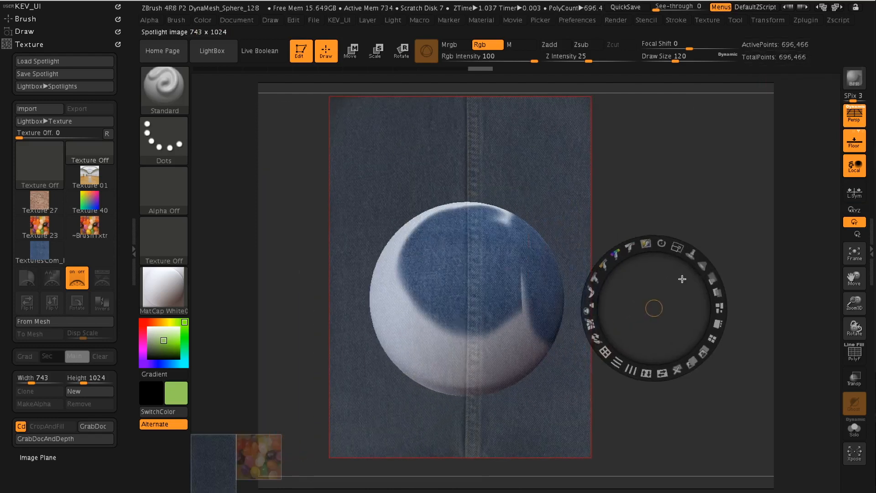
drag(678, 245, 557, 284)
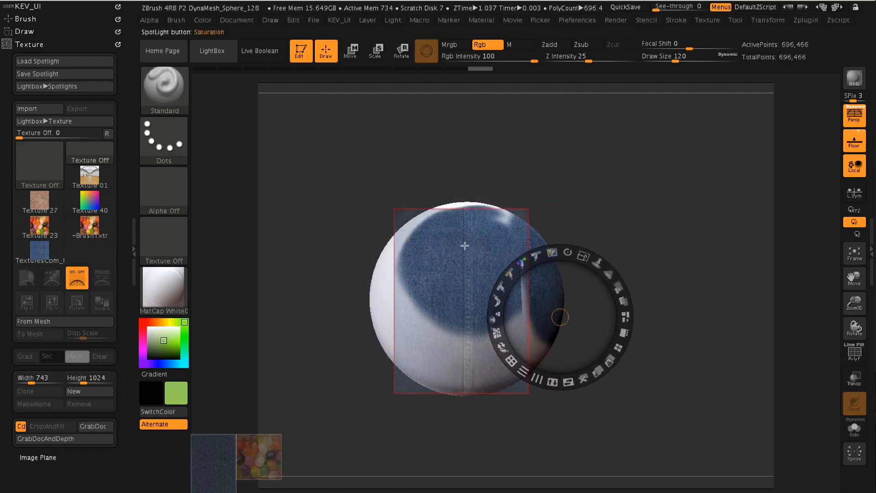
key(shift+z)
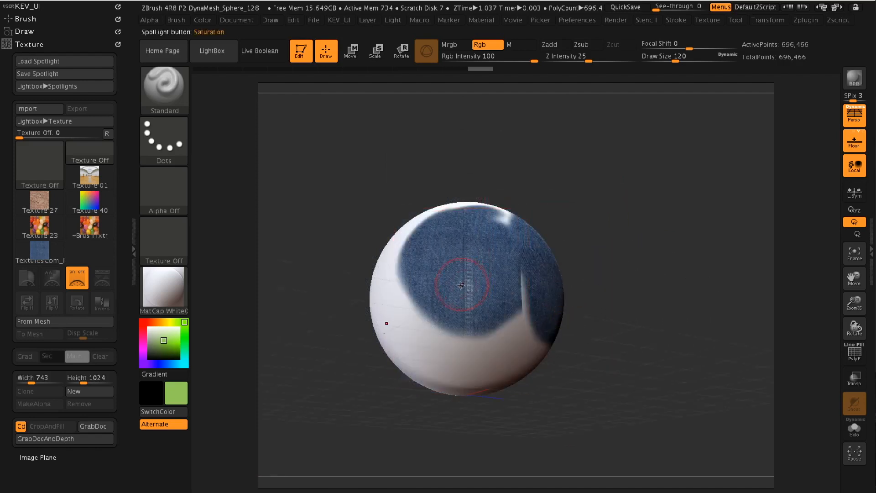
drag(470, 265, 464, 237)
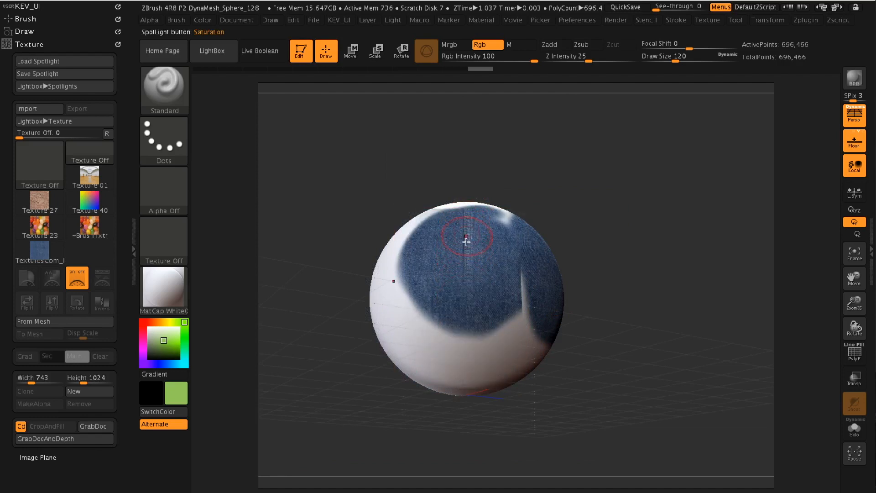
- Bend the vertical seam in the Spotlight denim image with Nudge
key(shift+z)
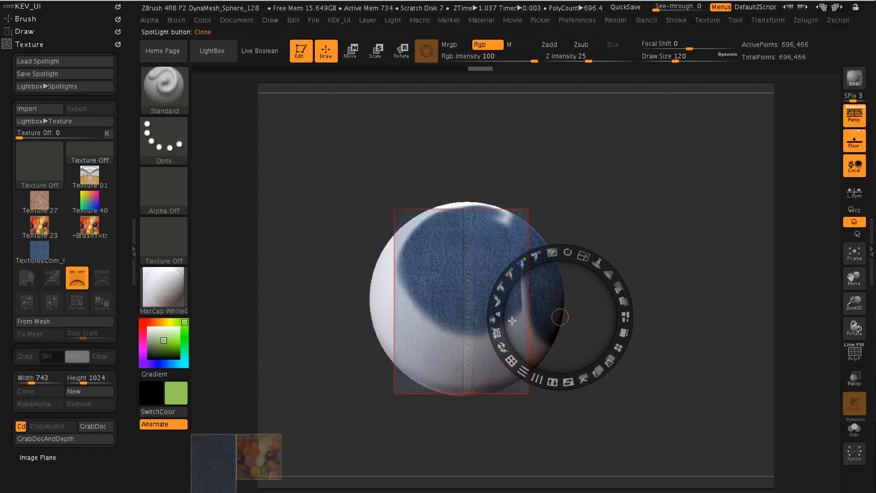
click(497, 330)
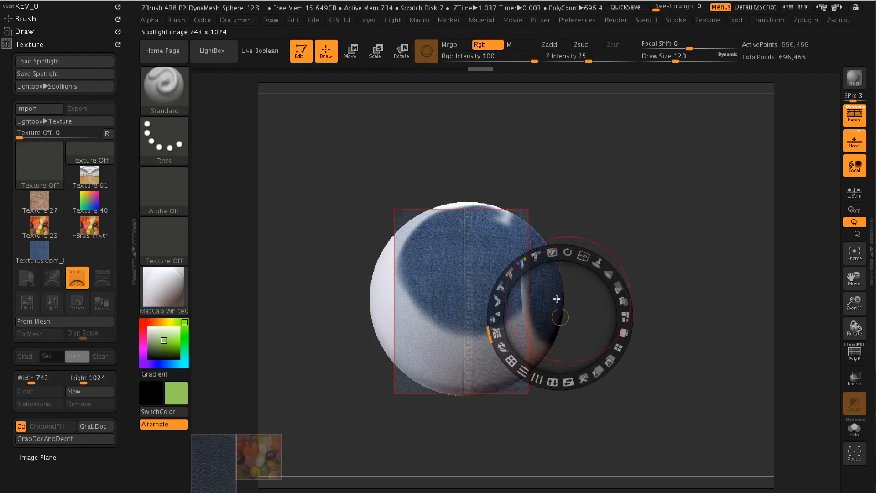
click(464, 243)
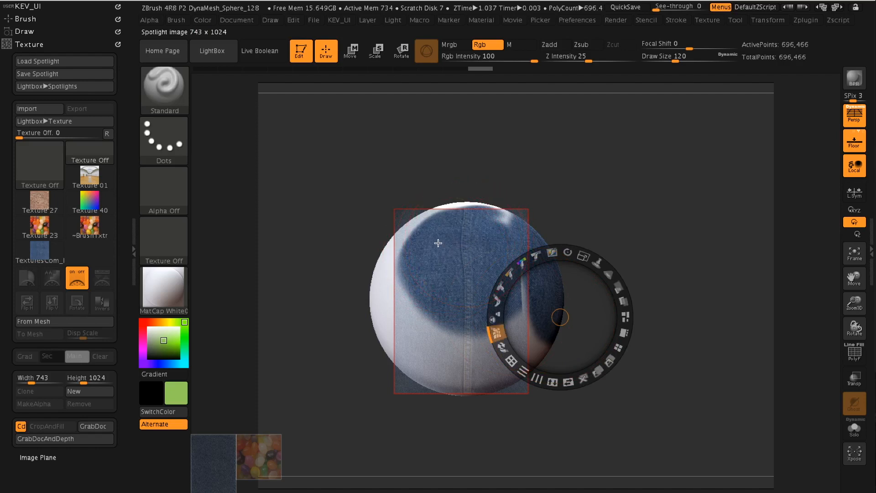
drag(467, 291, 475, 289)
drag(441, 307, 439, 305)
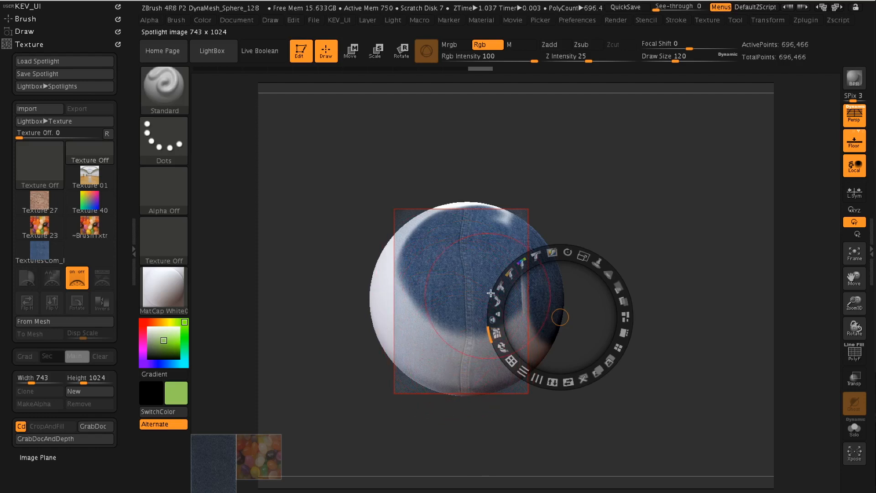
- Paint the bent denim seam down the middle of the sphere
key(shift+z)
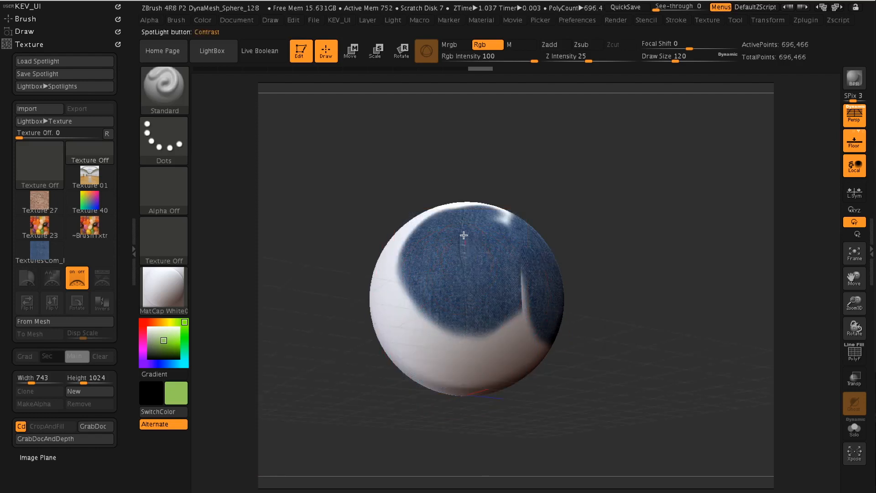
click(475, 298)
drag(468, 315, 464, 352)
mouse_move(651, 205)
mouse_down()
mouse_move(665, 242)
mouse_move(640, 233)
mouse_move(664, 236)
mouse_move(657, 237)
mouse_up()
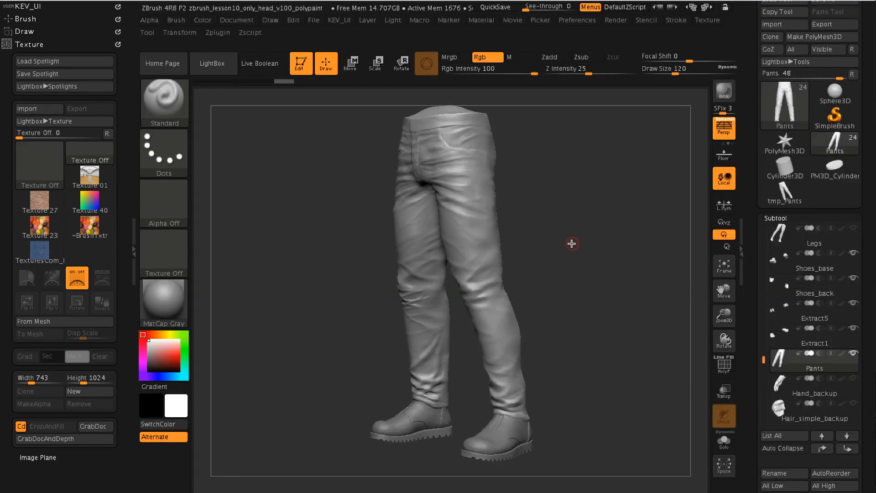
- Check the active point count of the Pants subtool, then restore the Tool palette's tray
drag(569, 235, 584, 265)
click(742, 225)
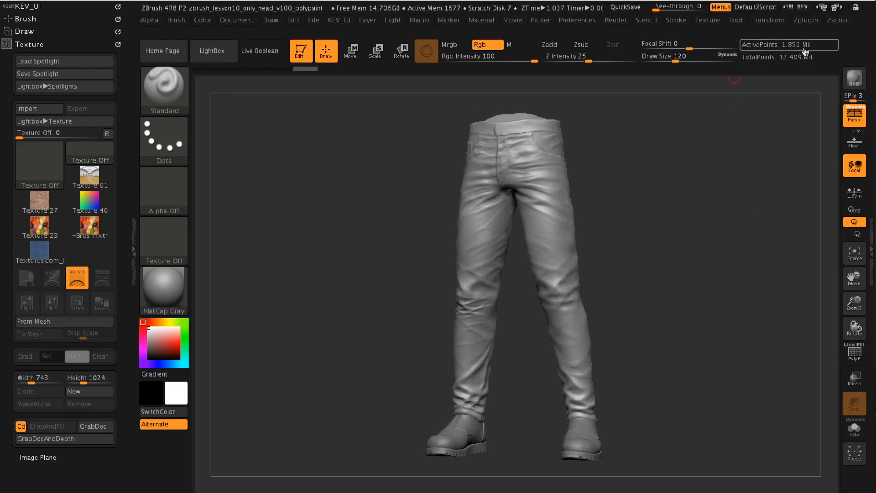
click(872, 265)
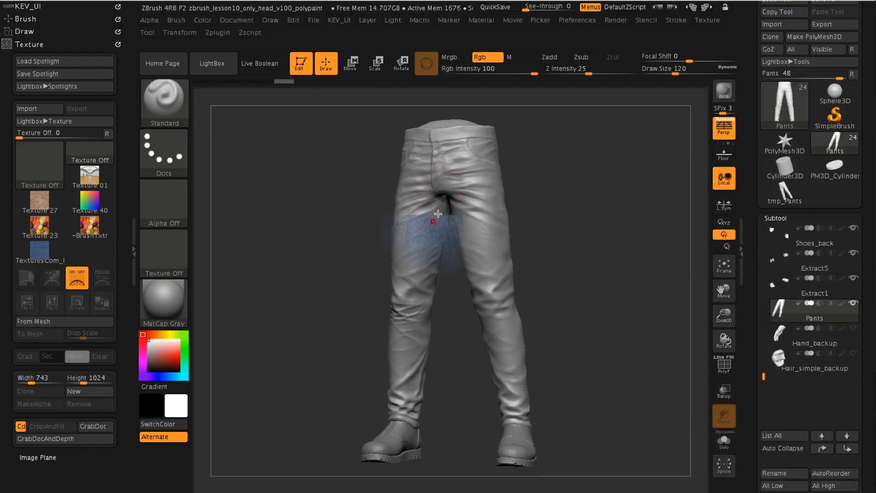
- Import the denim photos dated today from the textures_dot_com folder as textures, leaving out the FabricPattern image ending in 6_S.jpg
click(35, 161)
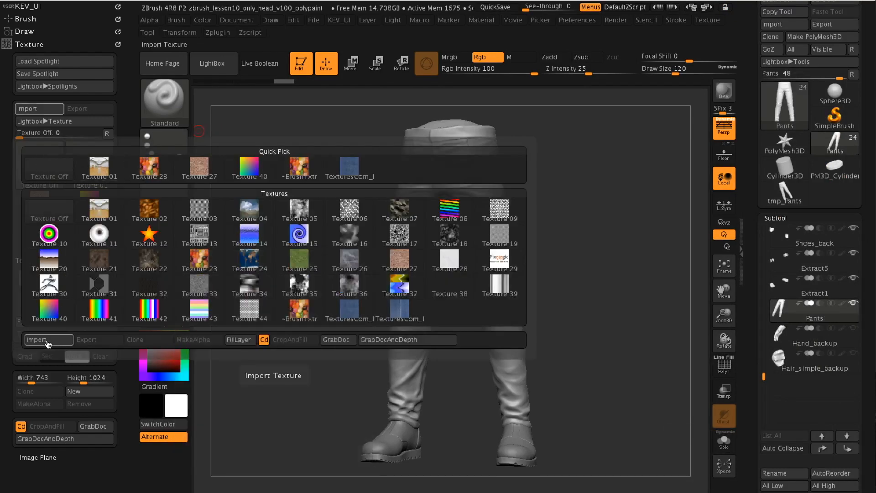
click(41, 340)
click(348, 256)
double_click(420, 153)
double_click(424, 148)
double_click(424, 148)
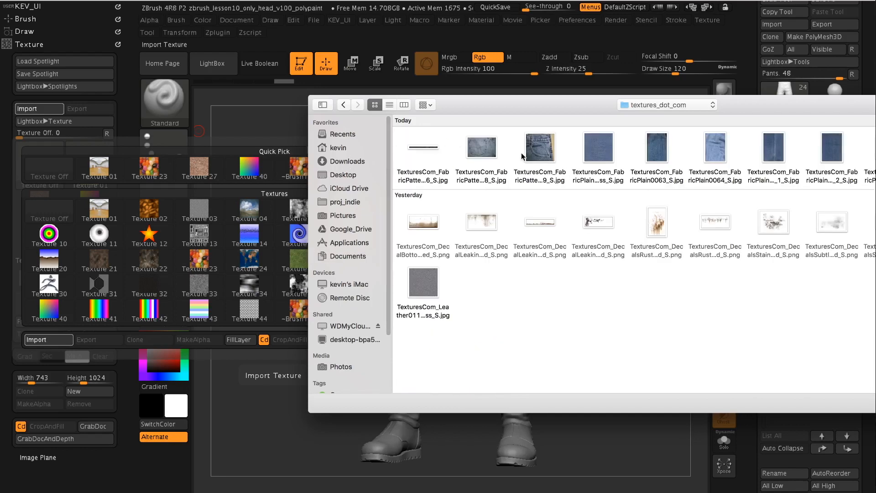
click(473, 150)
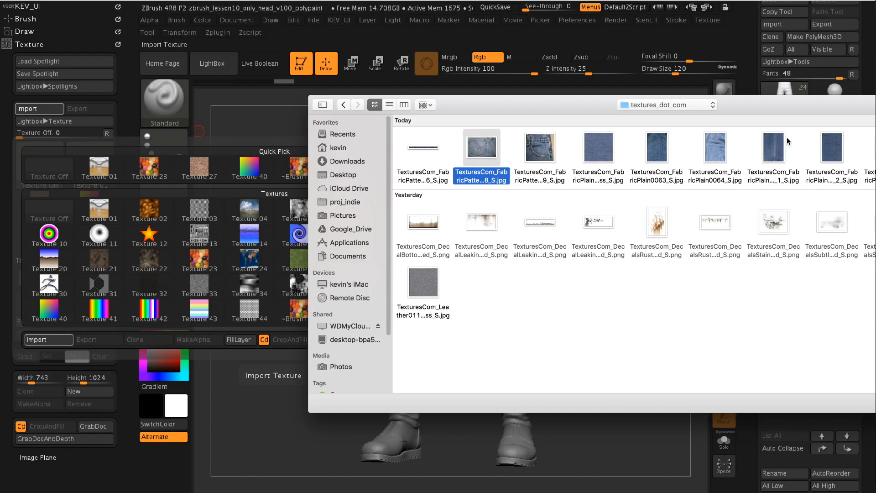
super+click(831, 148)
super+click(774, 148)
super+click(715, 150)
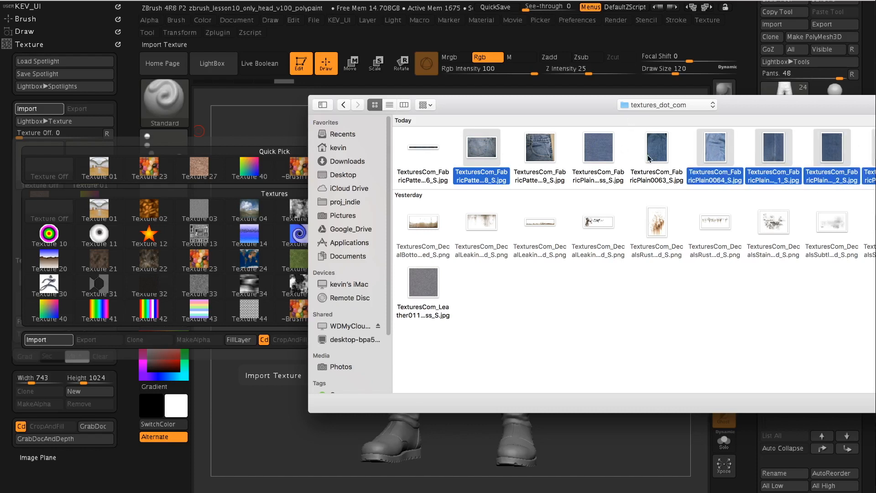
super+click(657, 146)
super+click(593, 148)
super+click(530, 147)
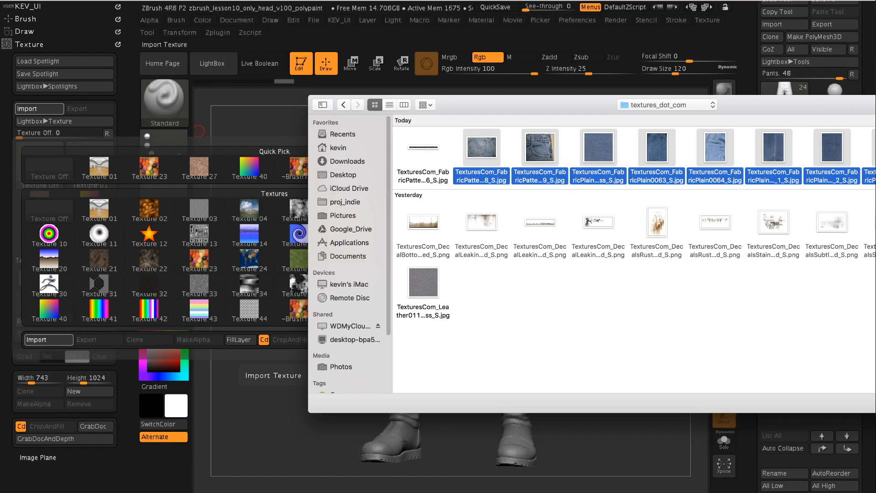
key(Return)
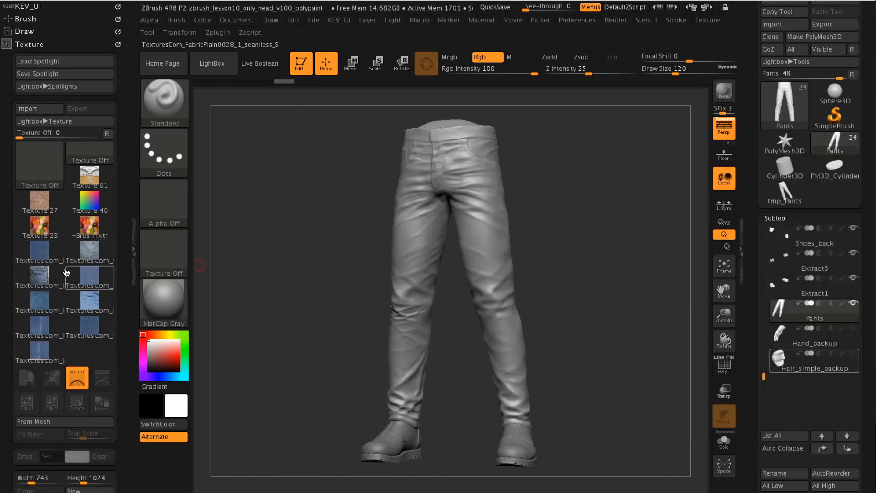
- Add the TexturesCom_FabricPlain0101_2_S denim to Spotlight and scale it down to about a quarter of the pants' height
click(92, 328)
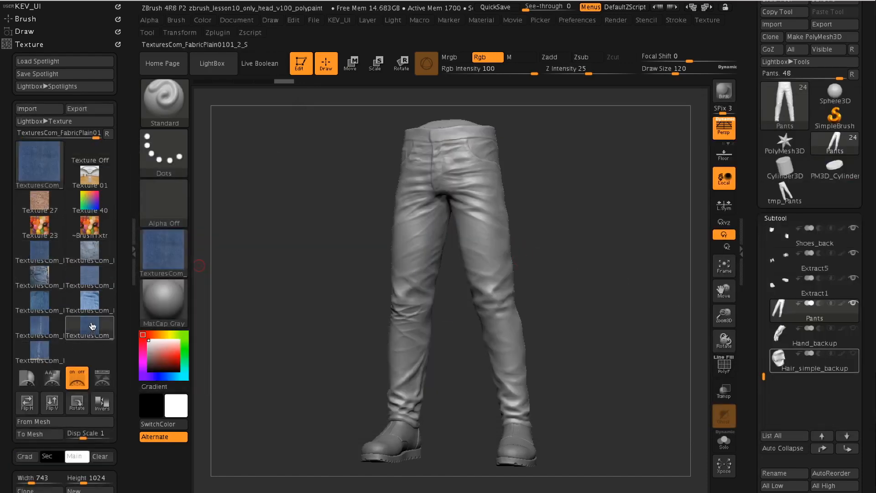
click(100, 379)
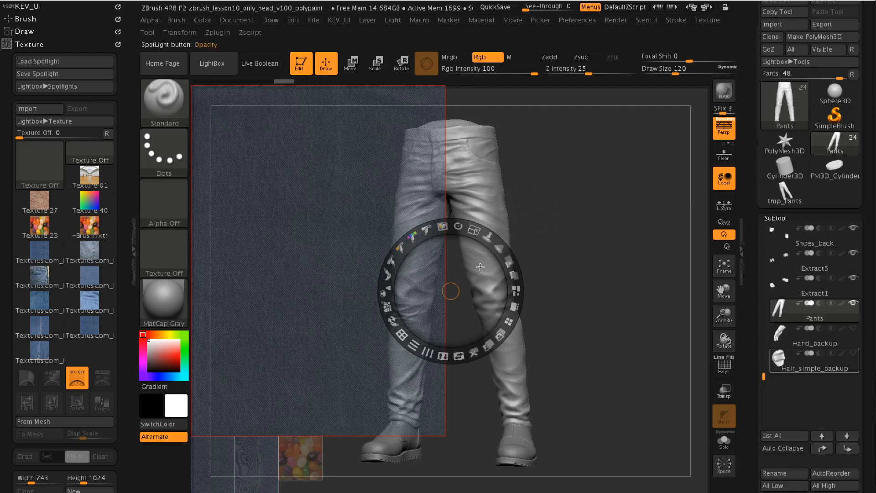
drag(474, 230, 425, 256)
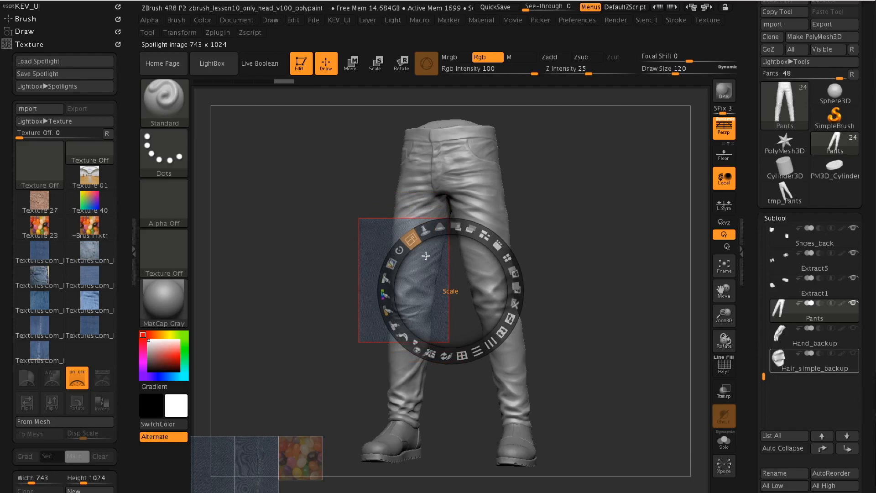
drag(425, 256, 423, 257)
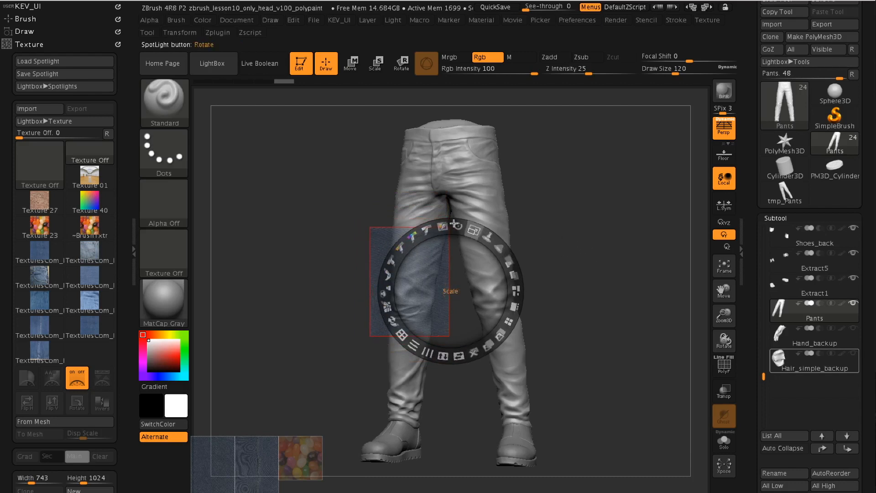
- Place the plain denim image over the character's lower left leg, enlarged and tilted to follow the shin
drag(565, 269, 500, 258)
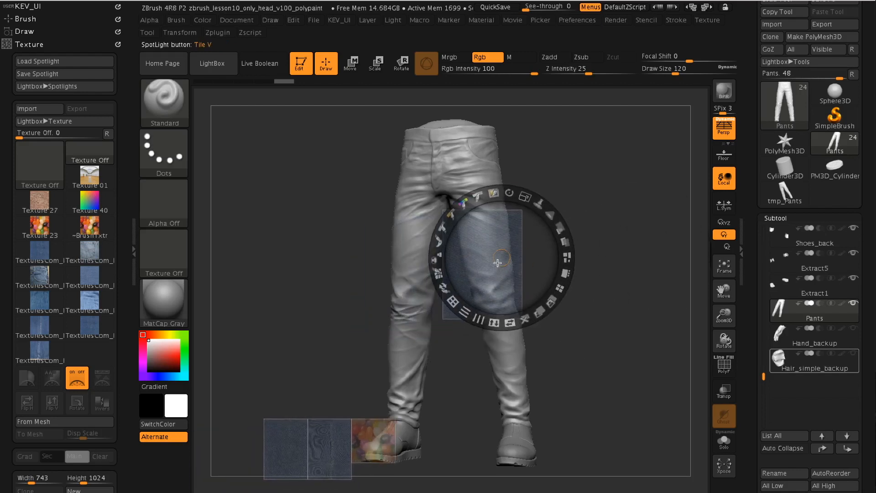
key(z)
drag(609, 306, 602, 278)
key(z)
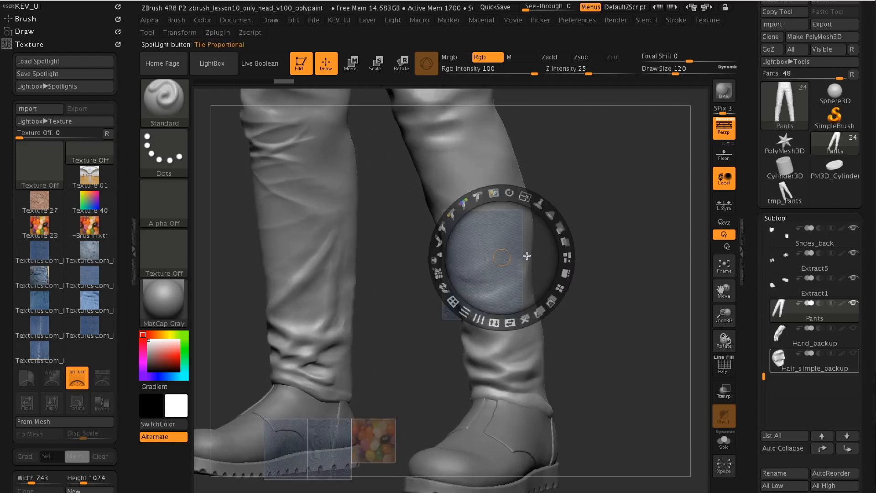
drag(528, 259, 558, 275)
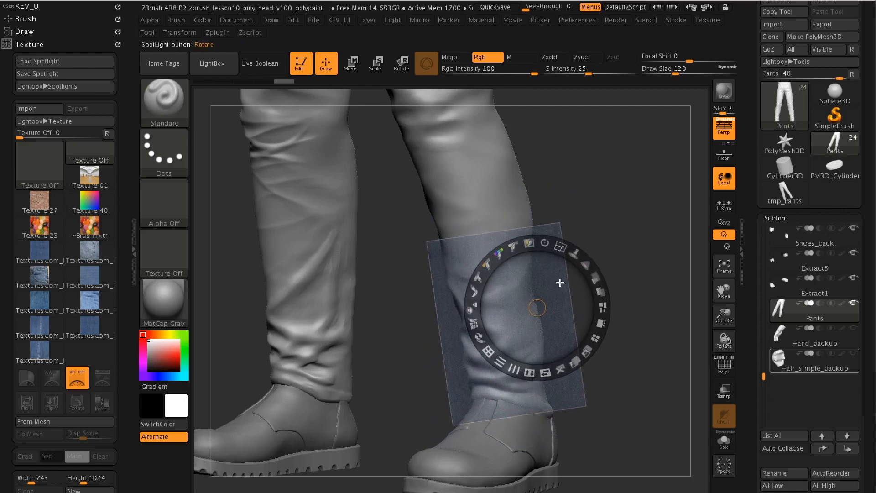
- Try painting the plain denim onto the front of the lower left leg, then undo the strokes
key(z)
mouse_move(501, 255)
mouse_down()
mouse_move(470, 274)
mouse_move(483, 279)
mouse_move(479, 267)
mouse_move(520, 365)
mouse_move(505, 289)
mouse_move(486, 318)
mouse_up()
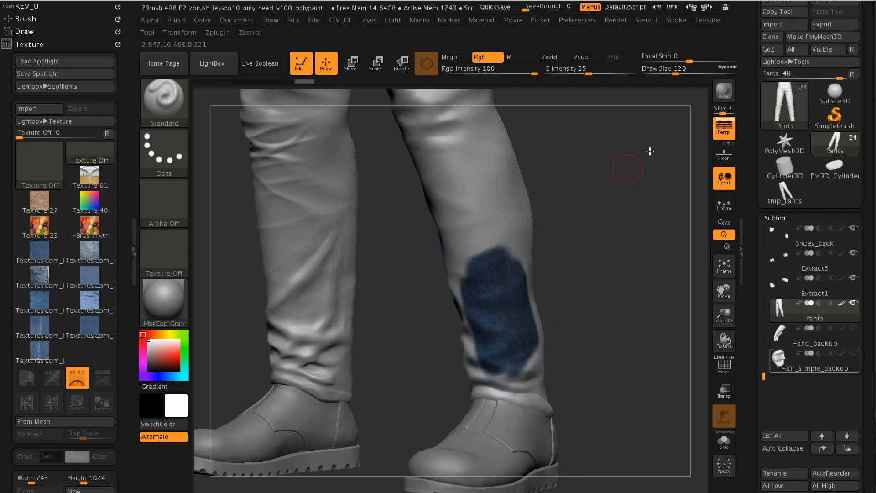
key(ctrl+z)
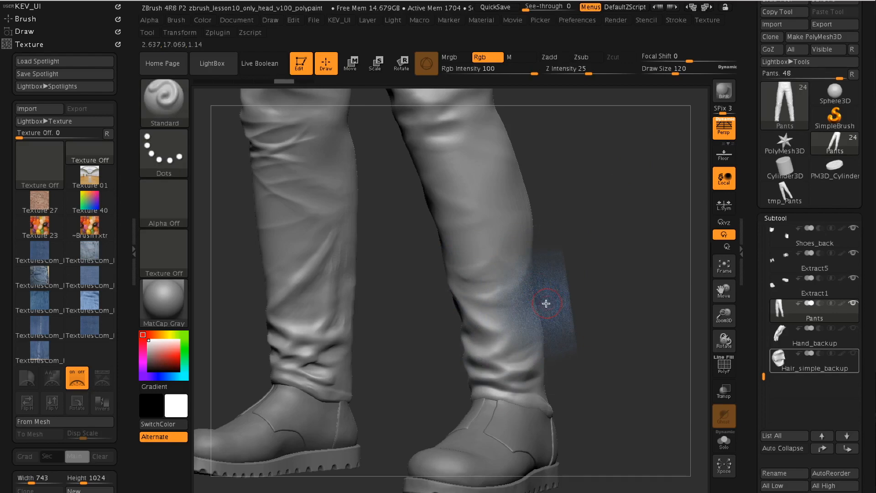
- Check the Pants' active point count, subdivide the mesh once with Divide, and collapse the Tool palette's tray
mouse_move(863, 392)
mouse_down()
mouse_move(865, 328)
mouse_move(868, 390)
mouse_up()
click(744, 266)
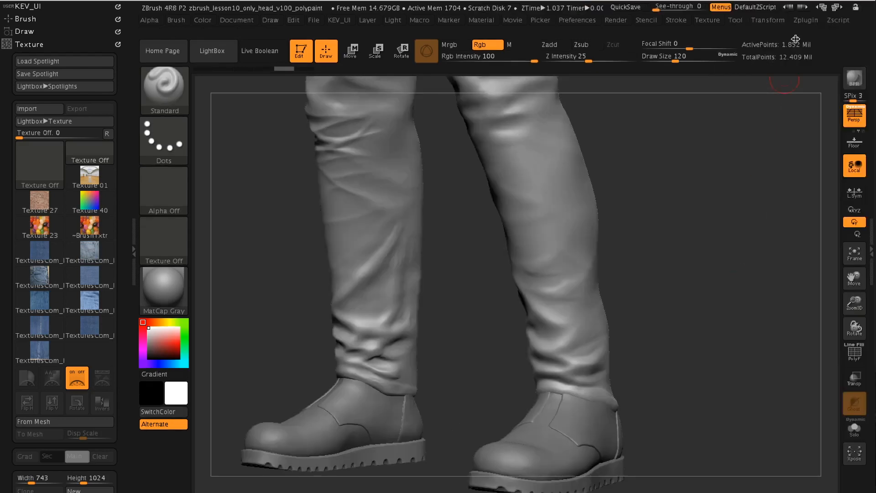
click(868, 282)
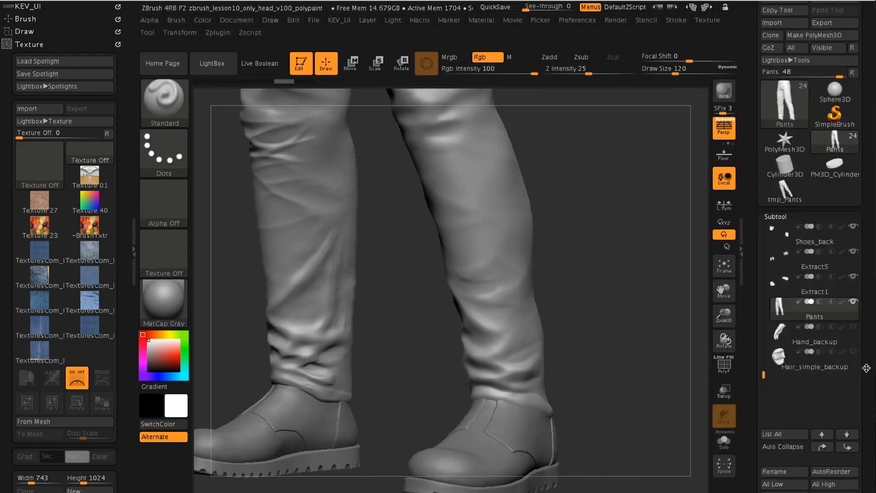
drag(865, 370, 857, 277)
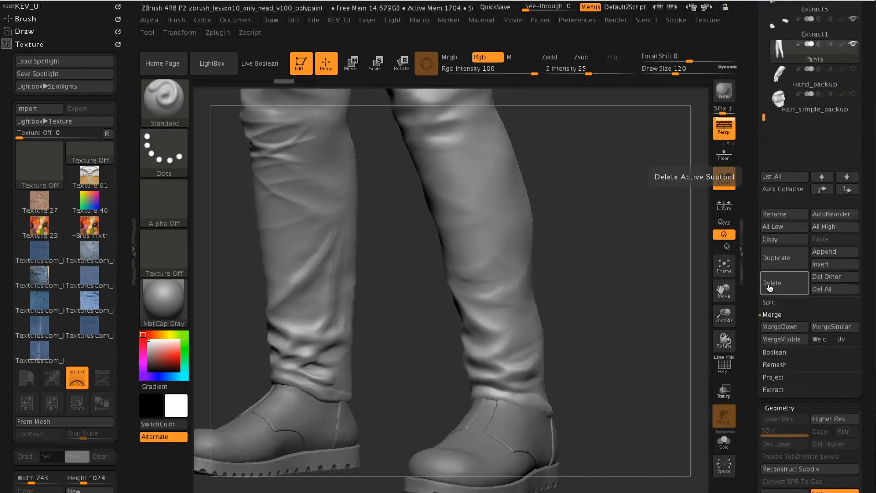
drag(867, 339, 844, 269)
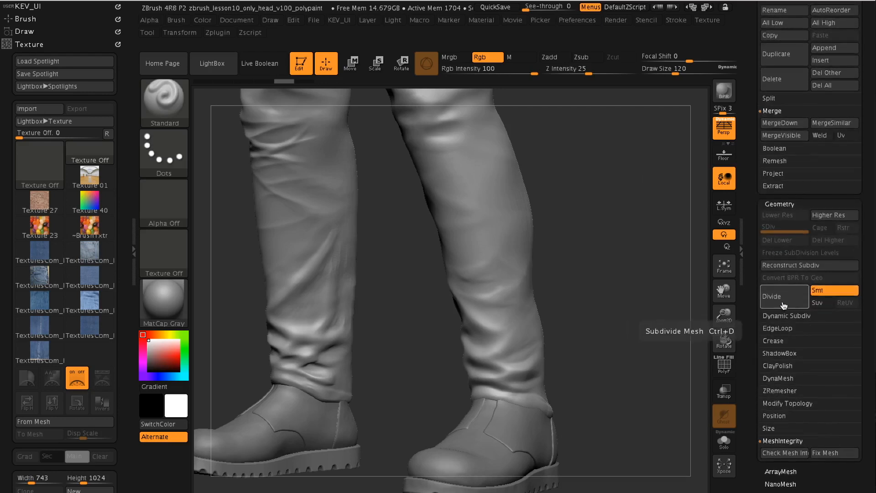
click(740, 254)
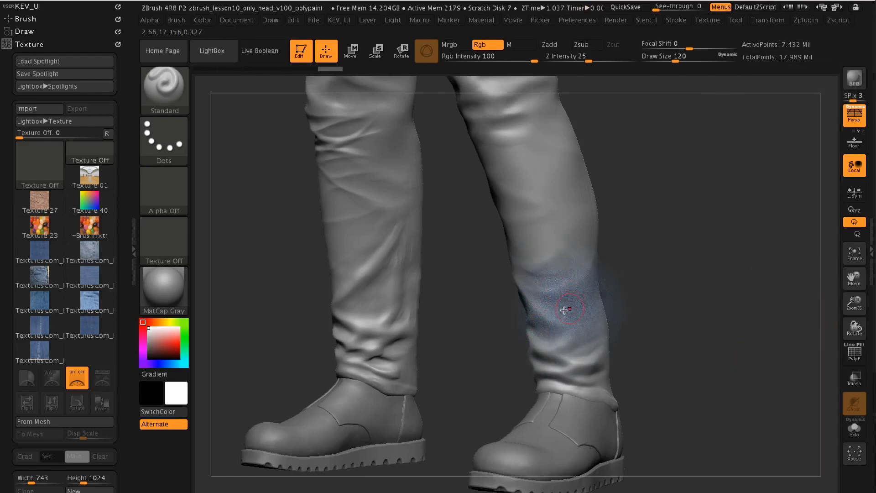
- Paint the denim onto the left shin and switch the material to the white MatCap
mouse_move(563, 283)
mouse_down()
mouse_move(551, 289)
mouse_move(543, 272)
mouse_move(579, 341)
mouse_move(529, 291)
mouse_move(549, 305)
mouse_move(556, 245)
mouse_up()
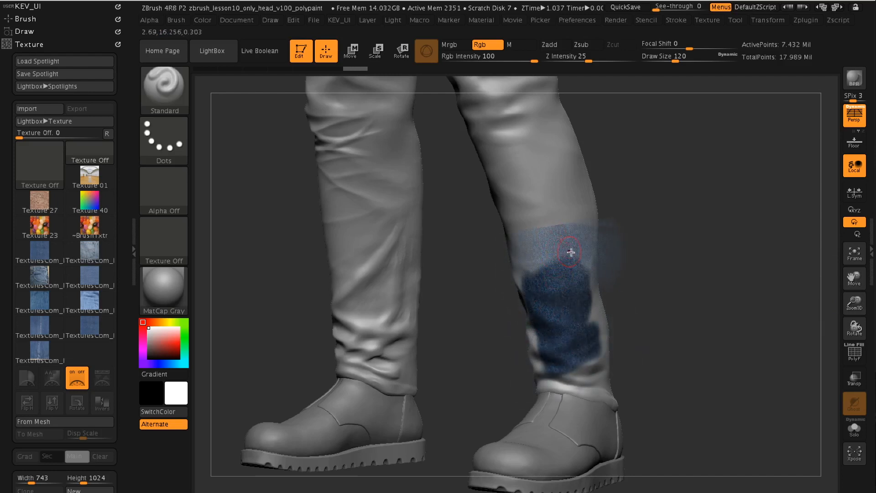
click(164, 291)
click(165, 291)
click(164, 291)
click(203, 369)
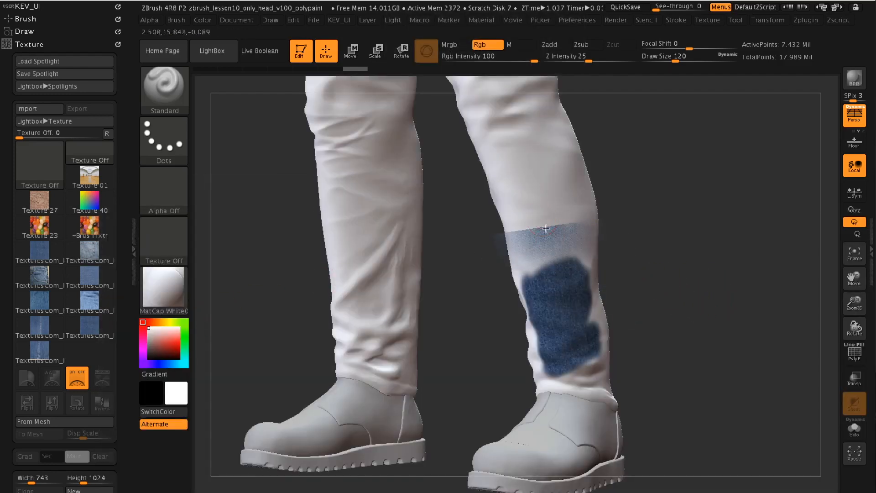
- Paint the denim over the front and outer side of the lower left leg down to the shoe
mouse_move(549, 261)
mouse_down()
mouse_move(561, 242)
mouse_move(582, 251)
mouse_move(580, 363)
mouse_move(533, 293)
mouse_move(534, 319)
mouse_move(530, 256)
mouse_up()
click(856, 360)
click(856, 360)
mouse_move(718, 307)
mouse_down()
mouse_move(694, 307)
mouse_move(720, 263)
mouse_move(673, 262)
mouse_up()
mouse_move(546, 258)
mouse_down()
mouse_move(558, 238)
mouse_move(578, 358)
mouse_move(564, 350)
mouse_move(559, 392)
mouse_move(534, 390)
mouse_move(593, 385)
mouse_move(556, 372)
mouse_move(577, 246)
mouse_up()
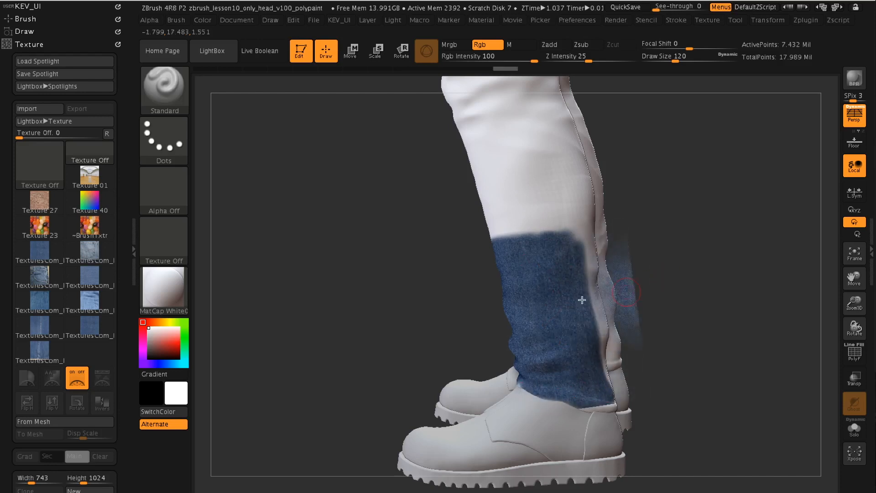
- Continue the denim around the back of the lower left leg down to the heel
mouse_move(740, 330)
mouse_down()
mouse_move(708, 344)
mouse_move(583, 271)
mouse_up()
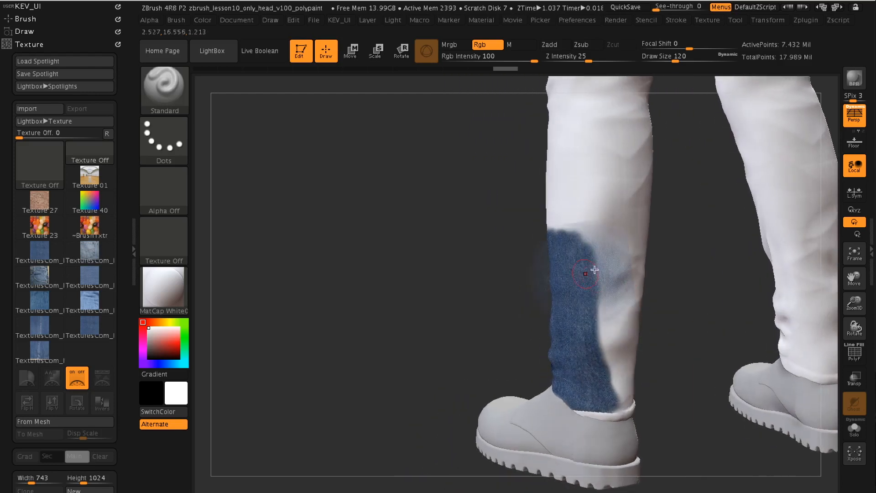
mouse_move(669, 301)
mouse_down()
mouse_move(642, 297)
mouse_move(668, 300)
mouse_up()
mouse_move(554, 263)
mouse_down()
mouse_move(582, 271)
mouse_move(547, 289)
mouse_move(575, 410)
mouse_move(548, 411)
mouse_up()
alt+drag(664, 320, 639, 223)
alt+drag(771, 270, 781, 326)
drag(533, 366, 580, 363)
mouse_move(651, 301)
mouse_down()
mouse_move(611, 285)
mouse_move(594, 241)
mouse_move(609, 252)
mouse_move(603, 310)
mouse_up()
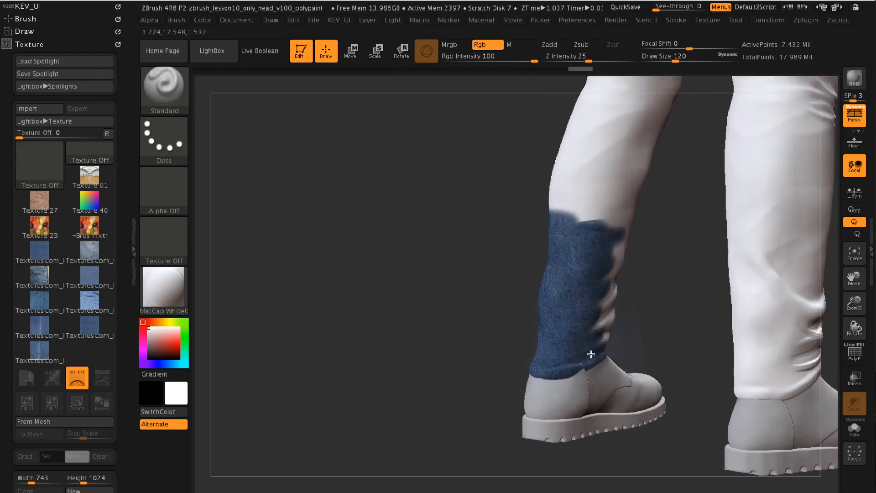
- Paint the denim over the inner side of the lower left leg and fill the remaining gaps at the front hem
mouse_move(415, 395)
mouse_down()
mouse_move(557, 391)
mouse_move(668, 285)
mouse_move(665, 301)
mouse_move(702, 305)
mouse_up()
mouse_move(607, 297)
mouse_down()
mouse_move(541, 256)
mouse_move(510, 278)
mouse_up()
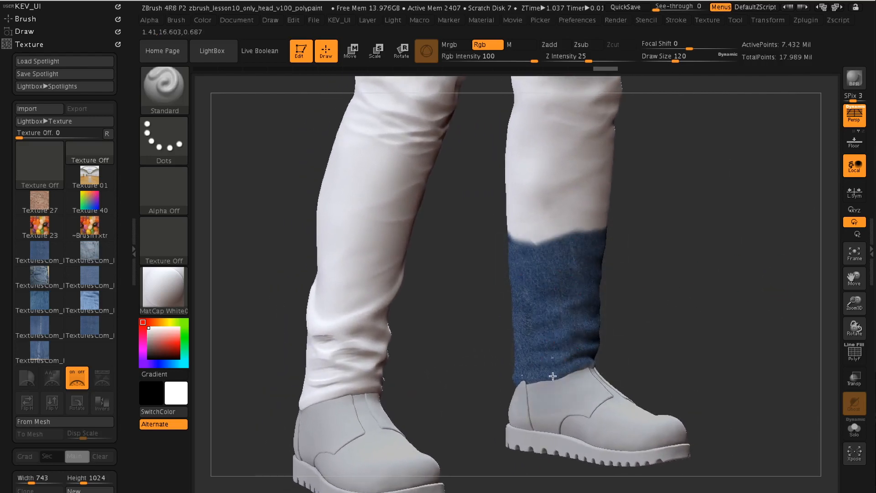
drag(724, 293, 689, 269)
alt+drag(724, 313, 742, 335)
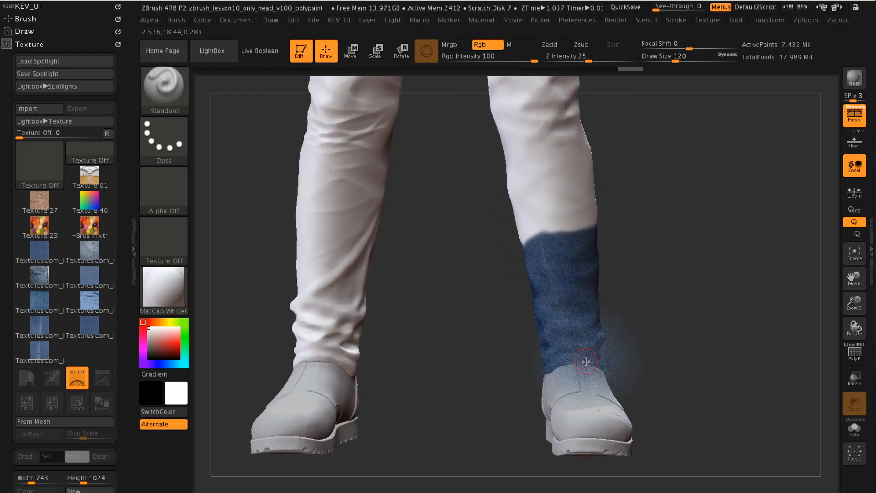
mouse_move(586, 360)
mouse_down()
mouse_move(578, 364)
mouse_move(584, 367)
mouse_up()
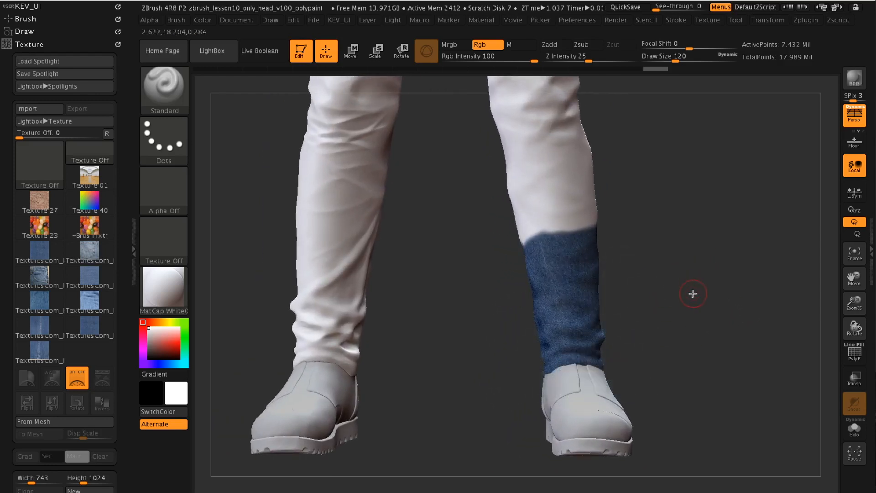
key(ctrl)
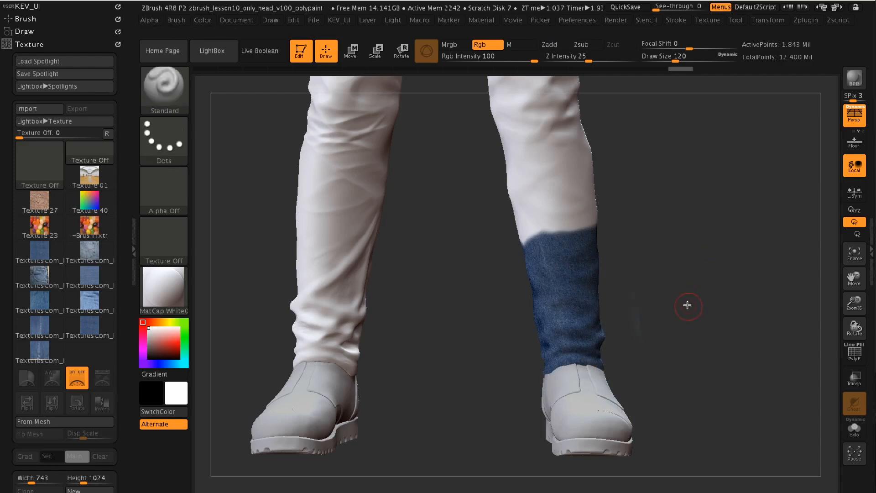
click(871, 250)
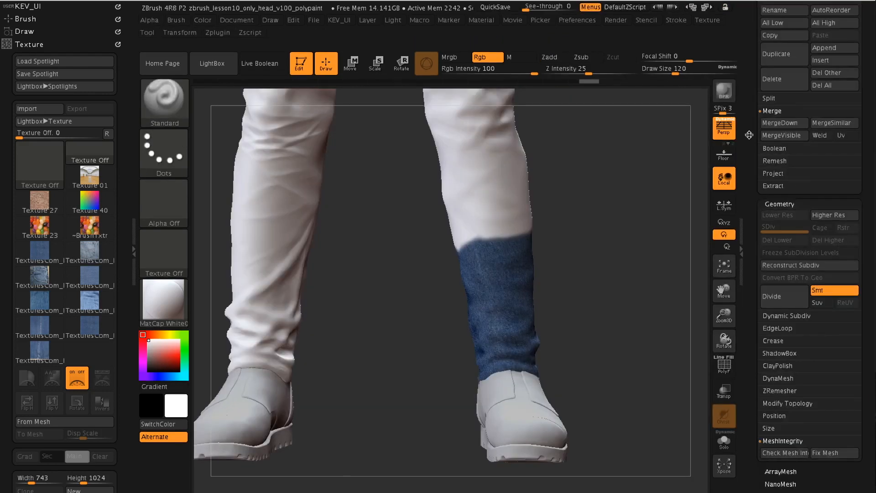
click(741, 262)
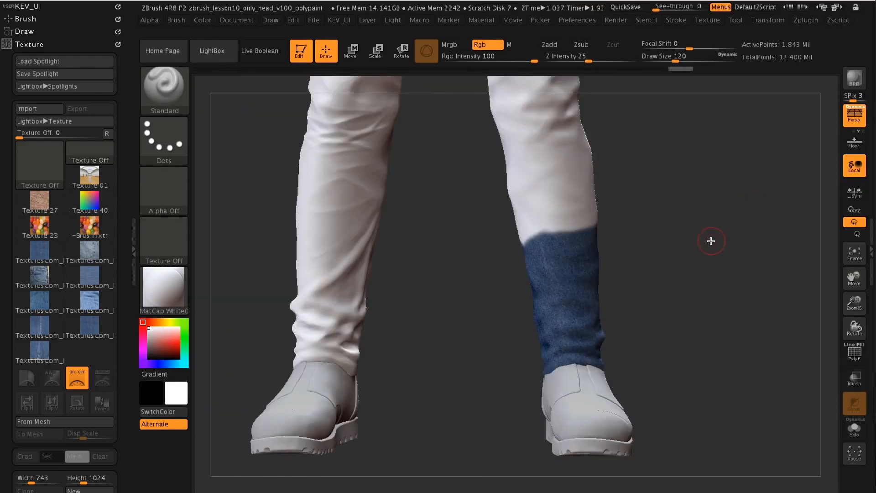
key(ctrl+z)
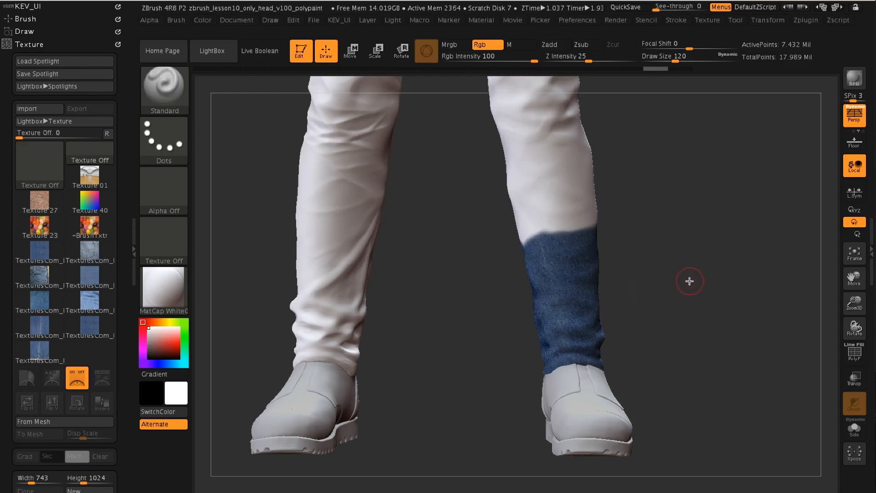
- Extend the denim up the front of the left leg from the shin over the knee to mid-thigh
alt+drag(715, 305, 735, 405)
mouse_move(561, 295)
mouse_down()
mouse_move(562, 312)
mouse_move(583, 328)
mouse_move(538, 258)
mouse_move(601, 265)
mouse_move(556, 240)
mouse_move(545, 279)
mouse_up()
drag(595, 235, 563, 355)
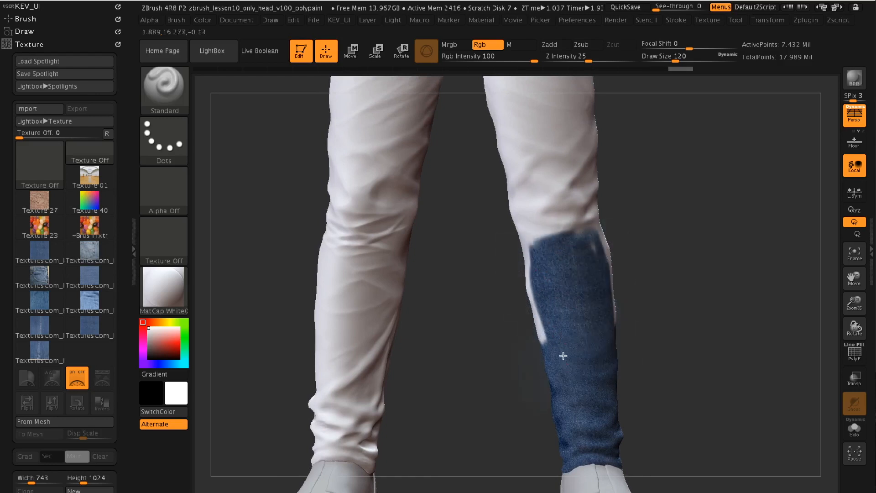
alt+drag(707, 250, 735, 373)
alt+drag(703, 289, 718, 278)
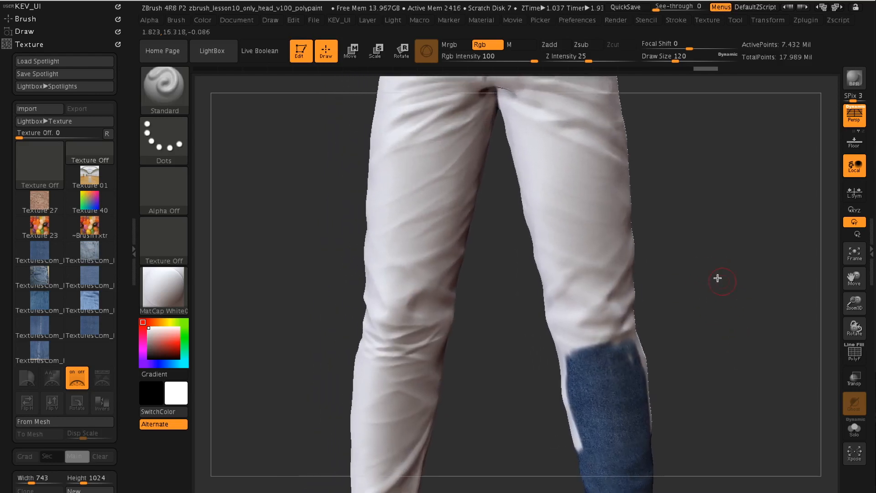
mouse_move(571, 267)
mouse_down()
mouse_move(565, 301)
mouse_move(602, 326)
mouse_move(612, 272)
mouse_move(594, 336)
mouse_move(608, 279)
mouse_move(563, 260)
mouse_move(547, 233)
mouse_move(616, 225)
mouse_move(620, 266)
mouse_move(560, 291)
mouse_move(567, 342)
mouse_up()
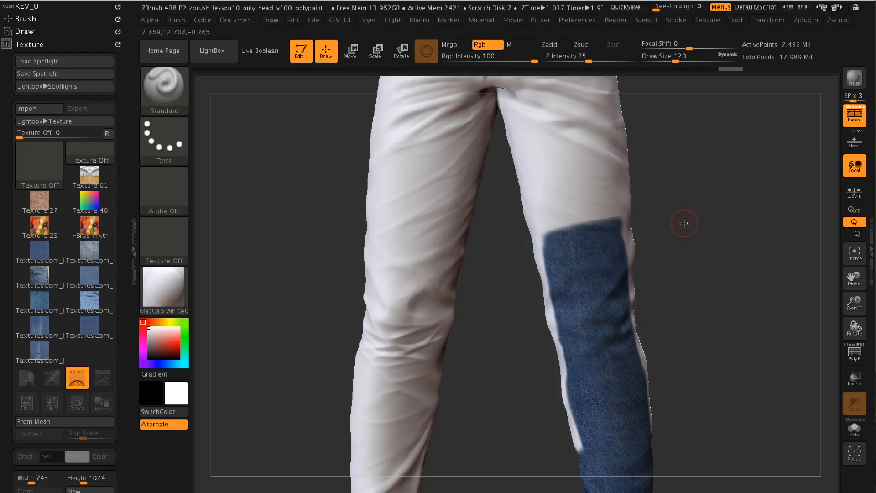
- Extend the denim up the front of the left thigh to just below the crotch
alt+drag(694, 242, 714, 344)
mouse_move(702, 254)
alt+mouse_down()
mouse_move(706, 264)
mouse_move(681, 276)
mouse_move(703, 330)
alt+mouse_up()
mouse_move(591, 366)
mouse_down()
mouse_move(544, 369)
mouse_move(540, 333)
mouse_move(567, 356)
mouse_move(604, 328)
mouse_move(618, 333)
mouse_move(593, 278)
mouse_move(541, 287)
mouse_move(543, 241)
mouse_move(594, 250)
mouse_up()
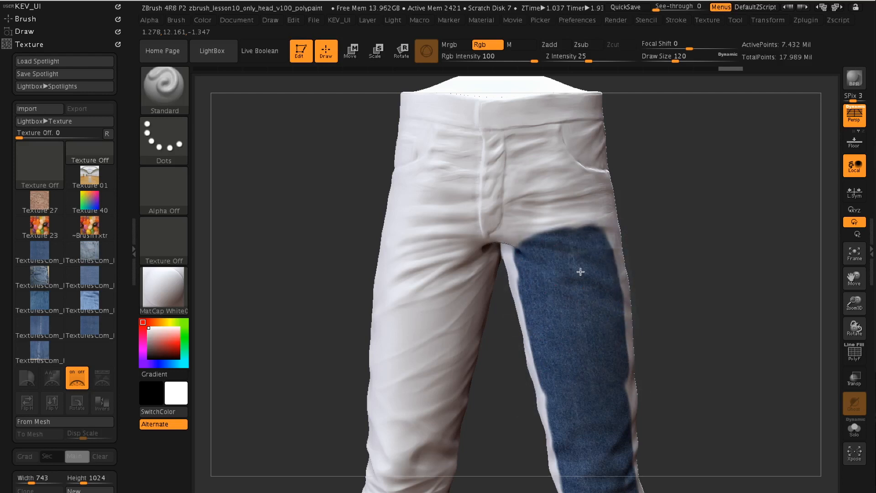
drag(534, 304, 534, 301)
- Paint the denim over the front of the left hip from the crotch up to the waistband
alt+drag(722, 301, 735, 410)
drag(557, 266, 569, 271)
key(ctrl+z)
alt+drag(726, 267, 727, 293)
mouse_move(566, 365)
mouse_down()
mouse_move(560, 314)
mouse_move(527, 381)
mouse_move(500, 269)
mouse_move(506, 235)
mouse_move(602, 237)
mouse_move(539, 302)
mouse_move(582, 279)
mouse_move(577, 303)
mouse_move(605, 250)
mouse_move(629, 406)
mouse_up()
mouse_move(505, 254)
mouse_down()
mouse_move(757, 313)
mouse_move(637, 322)
mouse_move(639, 307)
mouse_up()
mouse_move(558, 262)
mouse_down()
mouse_move(542, 240)
mouse_move(575, 276)
mouse_move(579, 342)
mouse_move(566, 386)
mouse_move(602, 332)
mouse_up()
drag(598, 293, 605, 328)
- Continue the denim down the outer side of the left thigh toward the knee, undoing misplaced strokes
alt+drag(722, 355, 724, 282)
alt+drag(766, 363, 757, 288)
mouse_move(588, 293)
mouse_down()
mouse_move(543, 260)
mouse_move(581, 257)
mouse_move(557, 269)
mouse_move(591, 308)
mouse_move(559, 374)
mouse_move(598, 379)
mouse_move(580, 394)
mouse_up()
mouse_move(740, 329)
alt+mouse_down()
mouse_move(731, 242)
mouse_move(688, 140)
alt+mouse_up()
mouse_move(559, 250)
mouse_down()
mouse_move(524, 248)
mouse_move(542, 251)
mouse_up()
key(ctrl+z)
alt+drag(709, 252, 714, 274)
drag(559, 261, 539, 252)
key(ctrl+z)
- Paint the denim over the inner side of the left leg from below the knee up to the crotch
mouse_move(537, 292)
mouse_down()
mouse_move(559, 242)
mouse_move(568, 356)
mouse_move(522, 317)
mouse_move(586, 389)
mouse_up()
alt+drag(703, 310, 681, 232)
drag(564, 339, 558, 328)
key(ctrl+z)
drag(589, 354, 758, 289)
drag(530, 374, 547, 352)
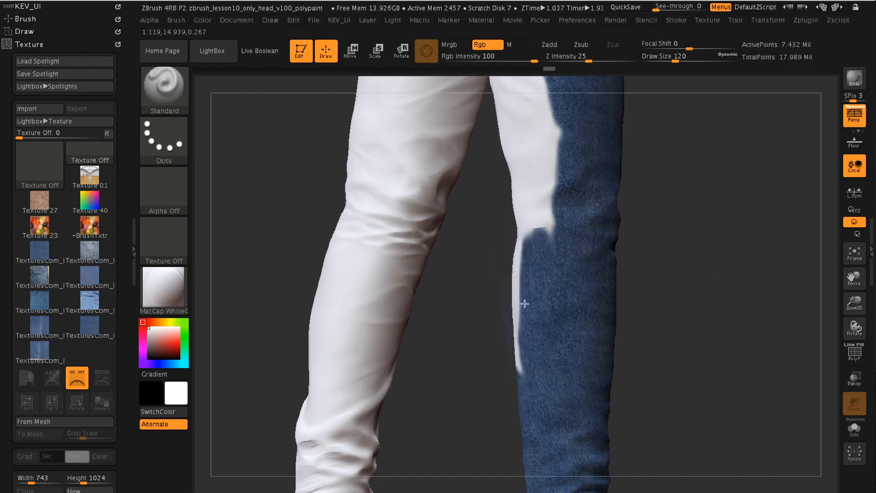
alt+drag(737, 315, 754, 472)
mouse_move(543, 290)
mouse_down()
mouse_move(540, 352)
mouse_move(563, 404)
mouse_up()
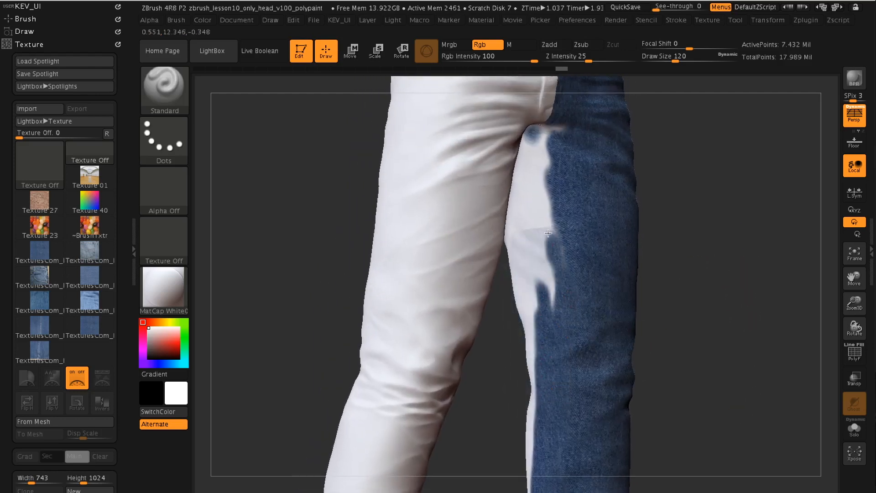
alt+drag(764, 266, 779, 368)
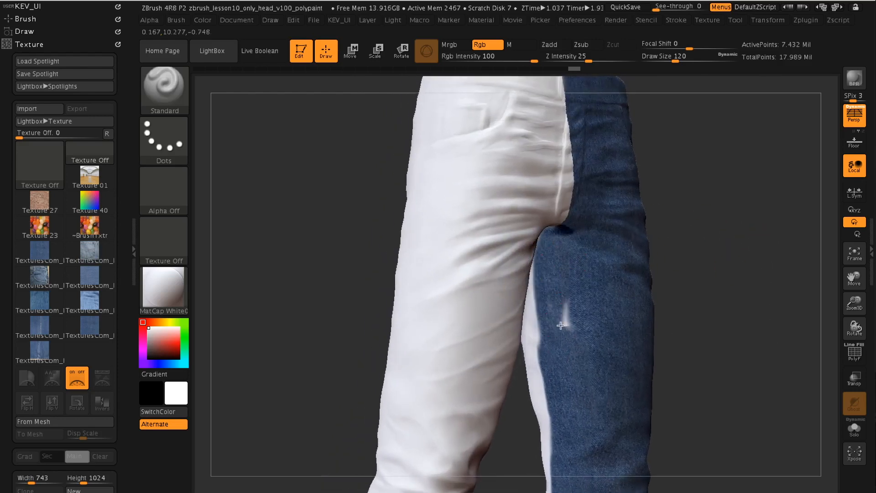
- Extend the denim across the fly and front waistband, slightly past the centre line onto the right half
alt+drag(760, 254, 626, 236)
alt+drag(826, 123, 721, 258)
alt+drag(821, 115, 772, 116)
alt+drag(777, 189, 774, 211)
alt+drag(786, 174, 753, 175)
alt+drag(744, 246, 769, 291)
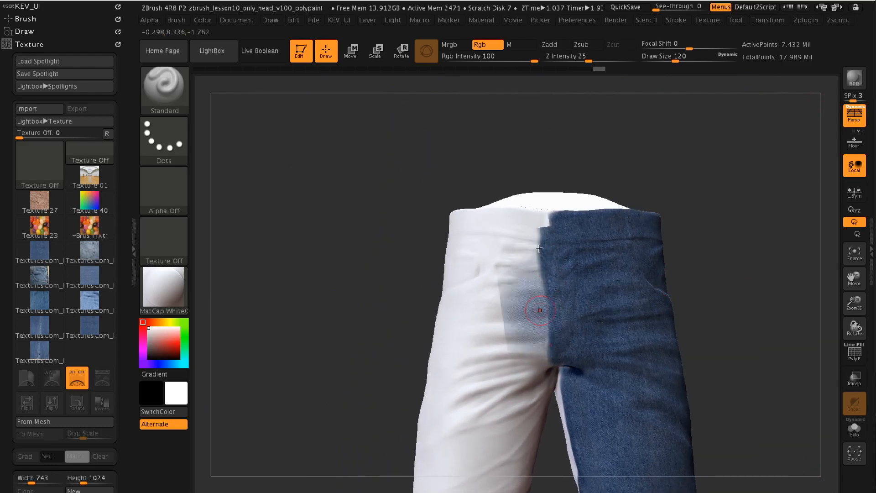
key(shift+z)
drag(523, 219, 534, 222)
mouse_move(546, 259)
mouse_down()
mouse_move(524, 232)
mouse_move(544, 331)
mouse_move(545, 359)
mouse_move(515, 255)
mouse_move(529, 365)
mouse_up()
key(shift+z)
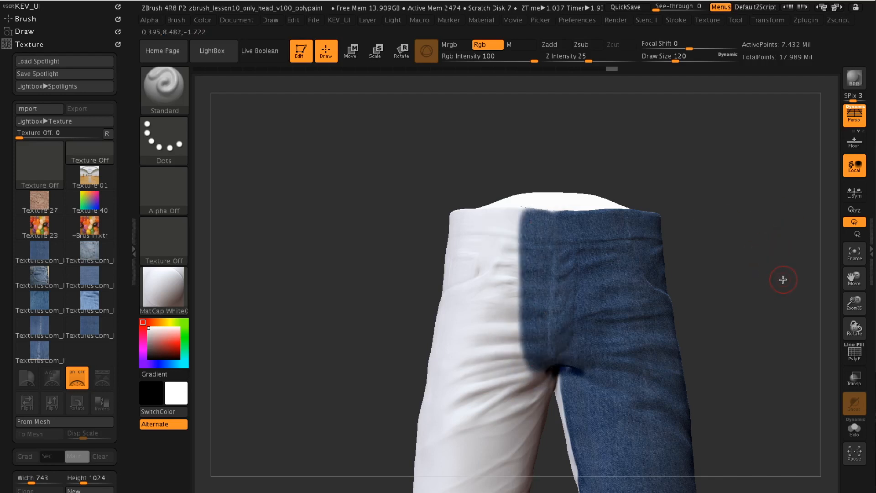
- Add the TexturesCom_FabricPatterns0049_S pocket photo to Spotlight and scale it down over the left front pocket
mouse_move(760, 276)
mouse_down()
mouse_move(751, 270)
mouse_move(773, 268)
mouse_move(696, 248)
mouse_move(731, 260)
mouse_move(723, 260)
mouse_move(734, 278)
mouse_move(635, 234)
mouse_up()
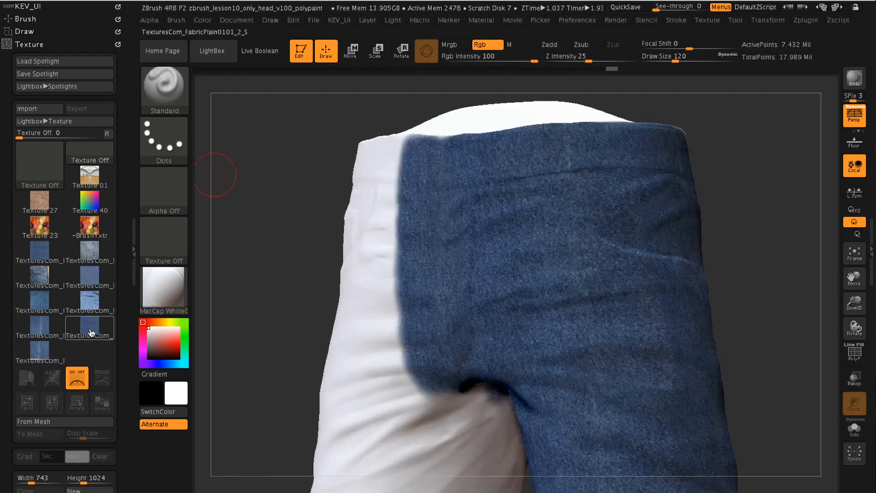
mouse_move(42, 279)
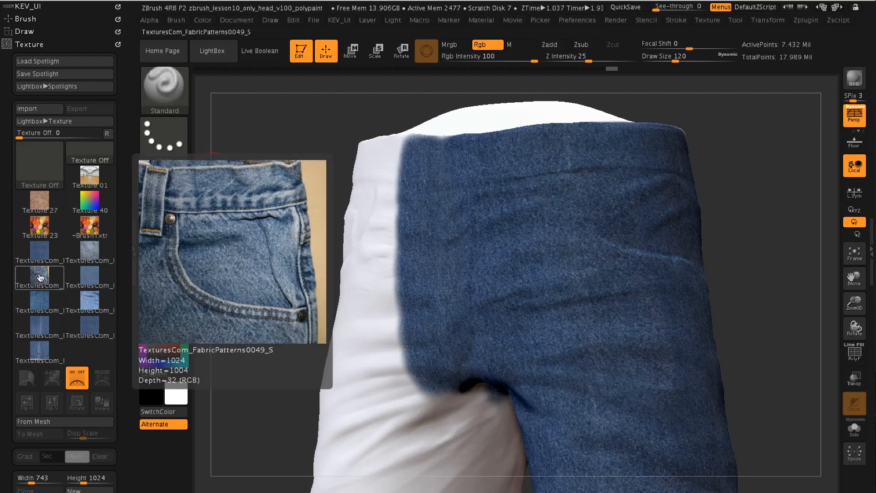
click(40, 277)
click(103, 379)
click(215, 53)
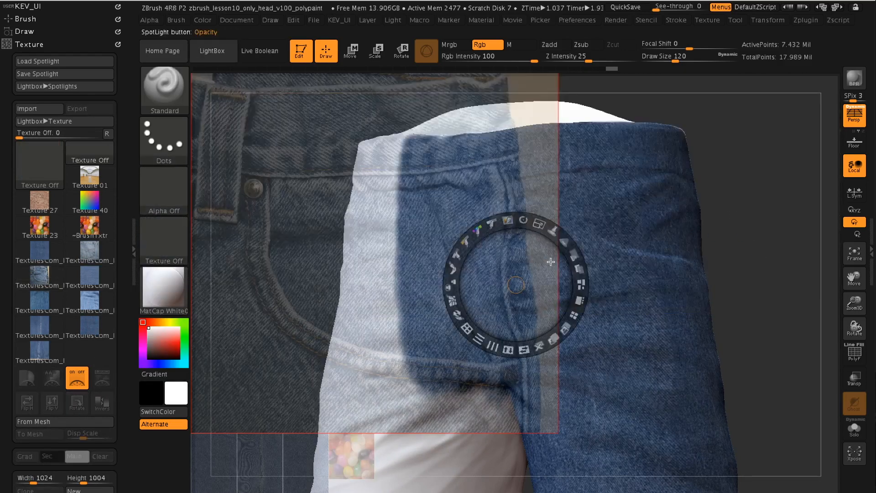
drag(551, 262, 699, 258)
mouse_move(688, 221)
mouse_down()
mouse_move(638, 220)
mouse_move(654, 217)
mouse_move(604, 239)
mouse_move(687, 219)
mouse_up()
drag(691, 269, 670, 224)
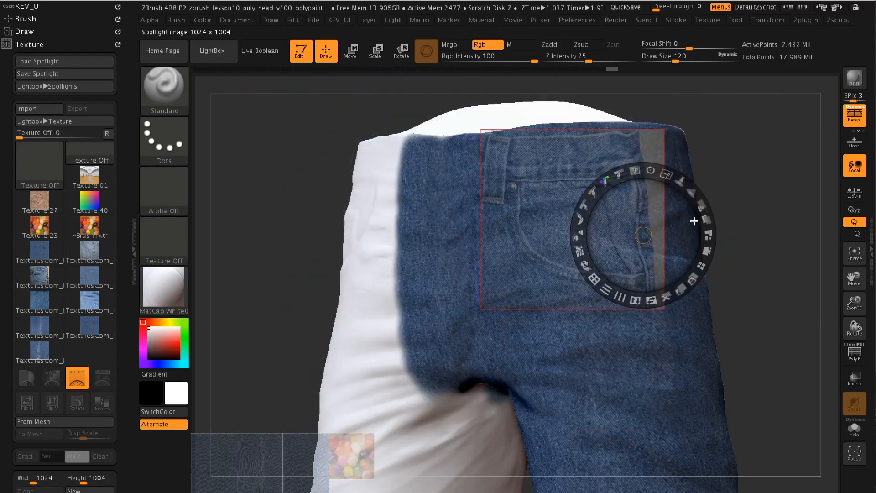
click(761, 238)
key(shift+z)
mouse_move(756, 225)
mouse_down()
mouse_move(764, 250)
mouse_move(783, 220)
mouse_move(745, 229)
mouse_move(781, 210)
mouse_up()
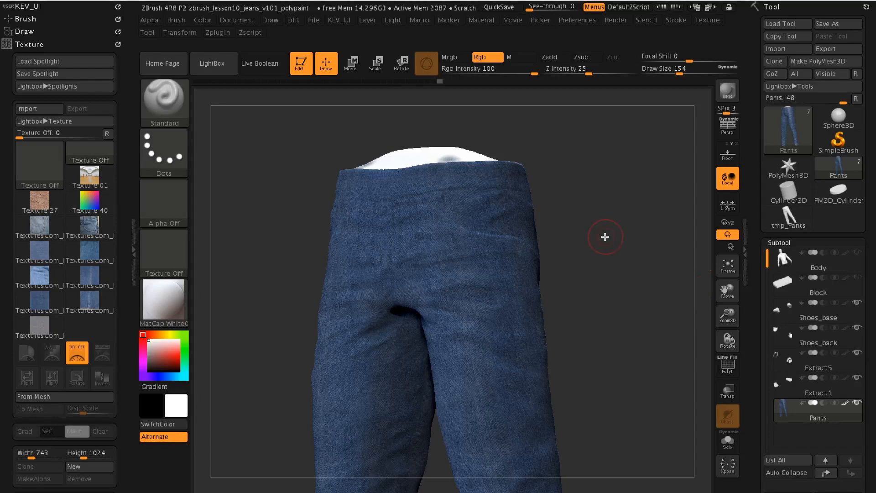
- Load the jeans pocket photo into Spotlight on the fully painted pants and scale it down over the left hip
click(90, 229)
click(101, 353)
click(214, 63)
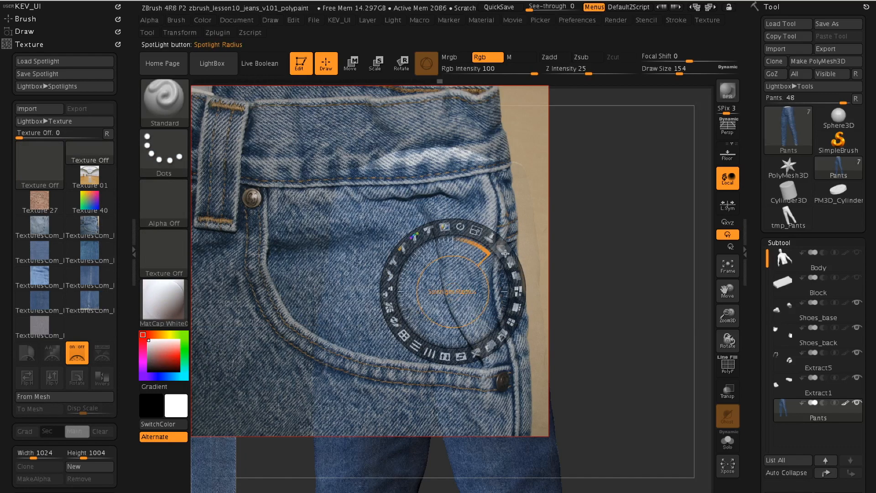
drag(510, 263, 441, 254)
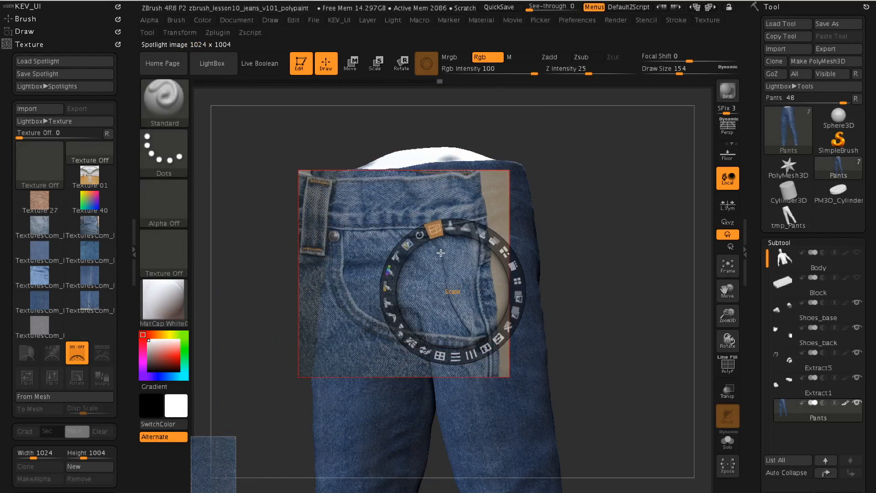
drag(468, 279, 629, 259)
key(z)
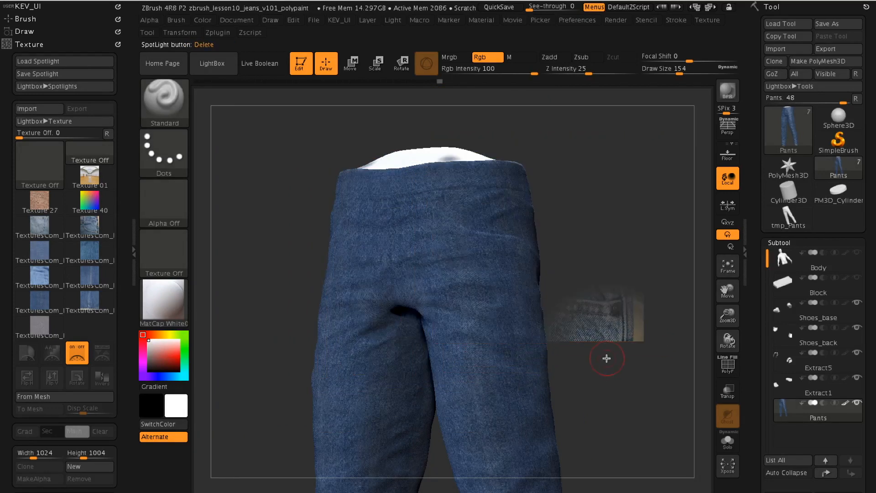
key(z)
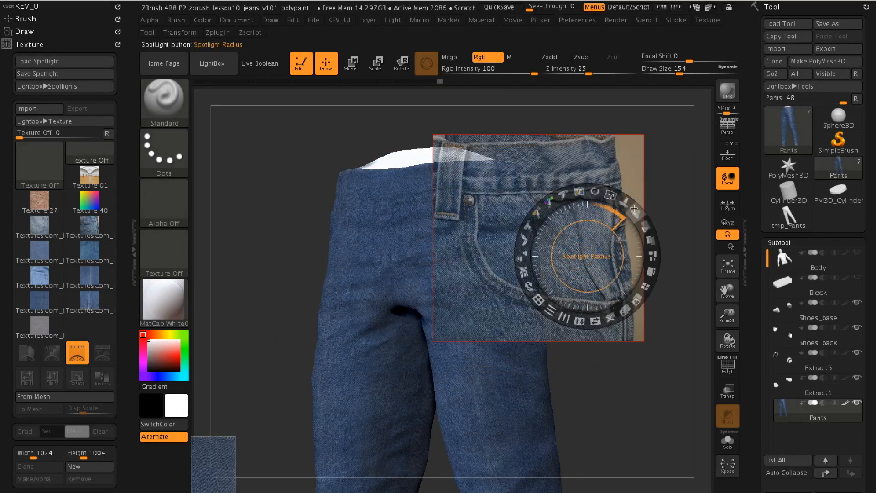
key(z)
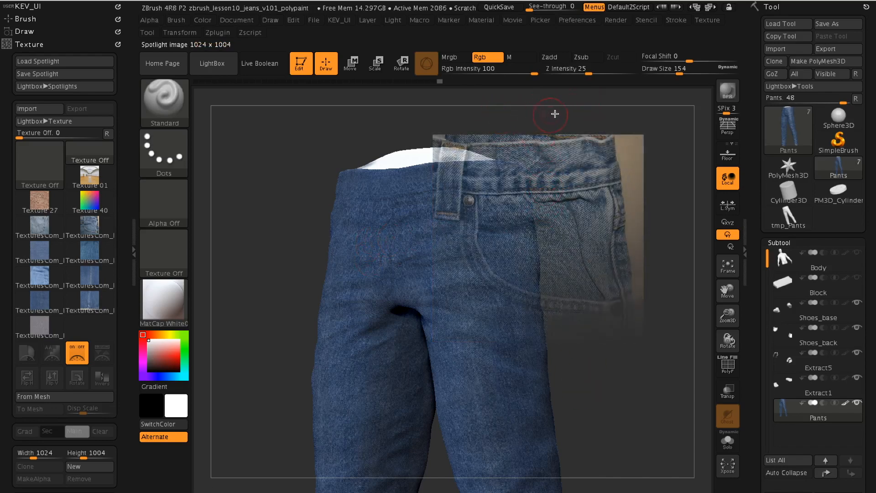
- Rotate, scale and reposition the pocket photo so its waistband and pocket line up with the left front of the pants
alt+drag(577, 355, 692, 294)
mouse_move(700, 217)
alt+mouse_down()
mouse_move(690, 272)
mouse_move(687, 221)
alt+mouse_up()
key(z)
drag(594, 192, 606, 207)
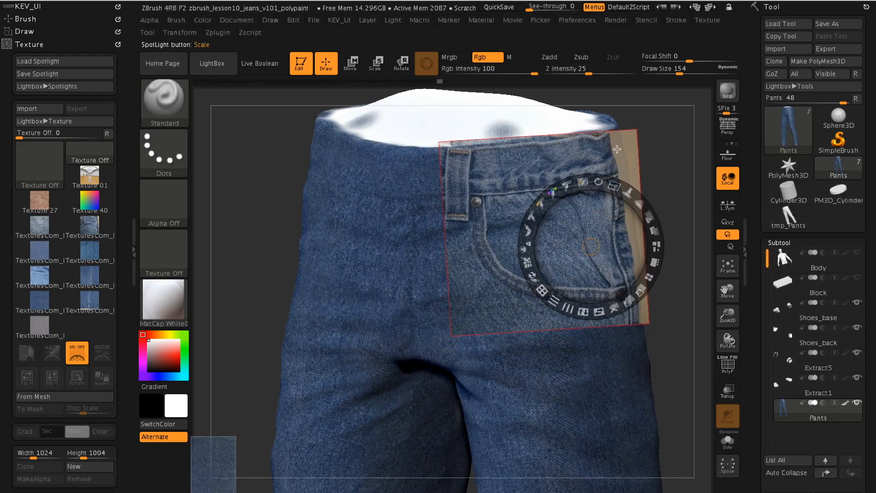
key(z)
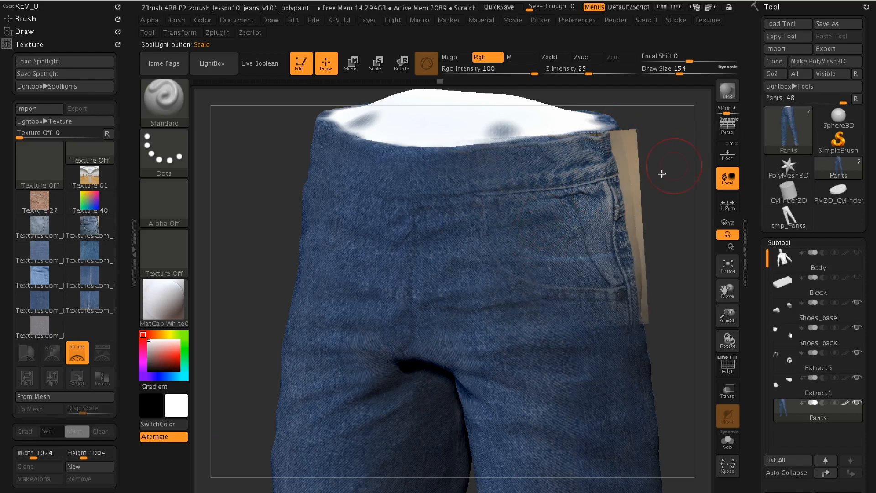
key(z)
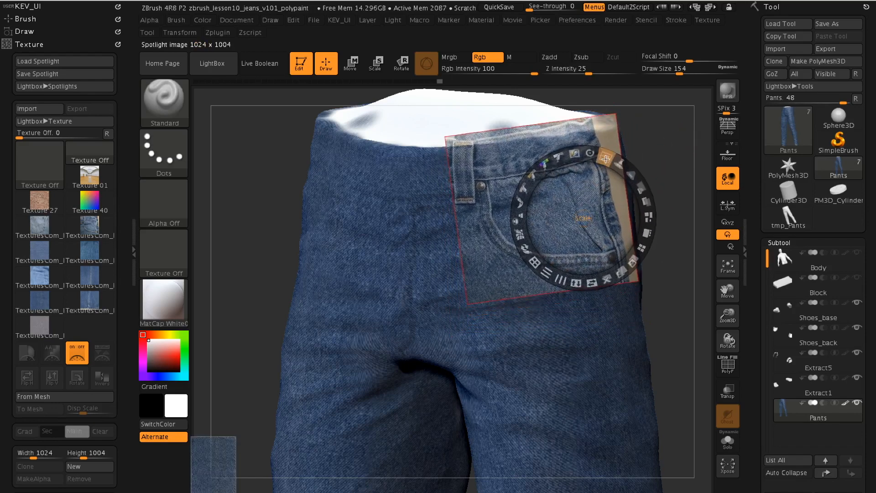
key(z)
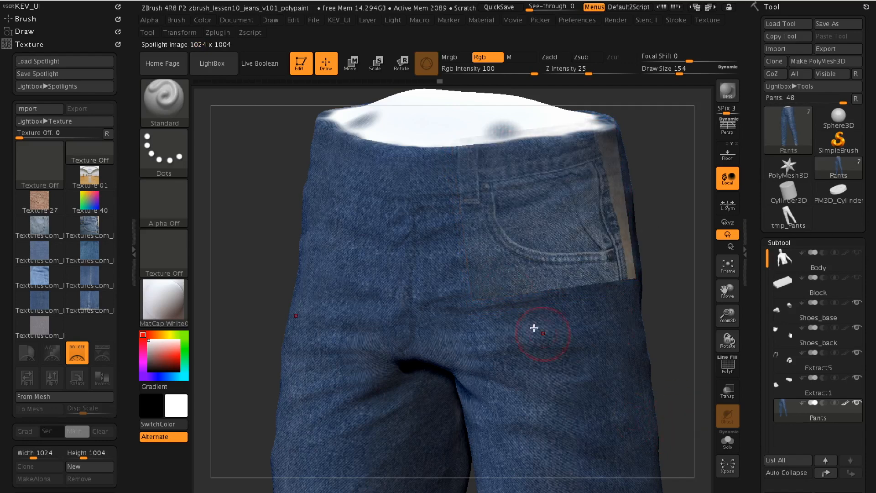
key(z)
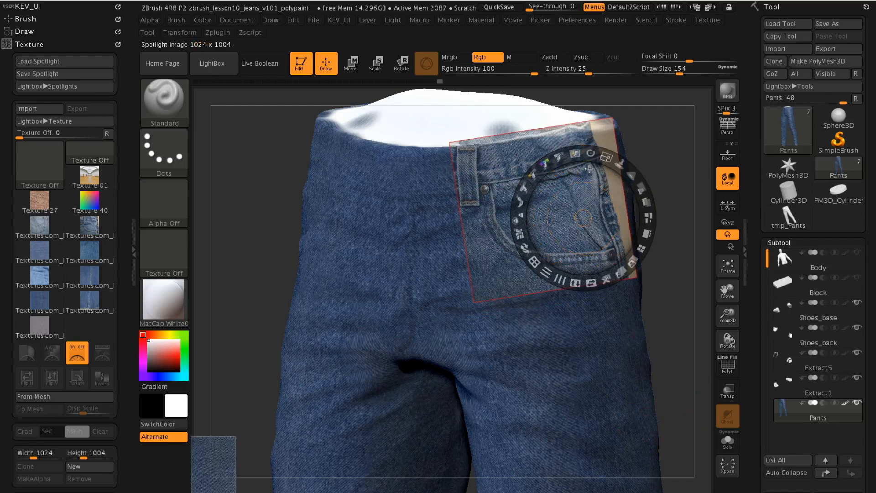
- Paint the belt loop, waistband and pocket from the photo onto the front of the pants
key(z)
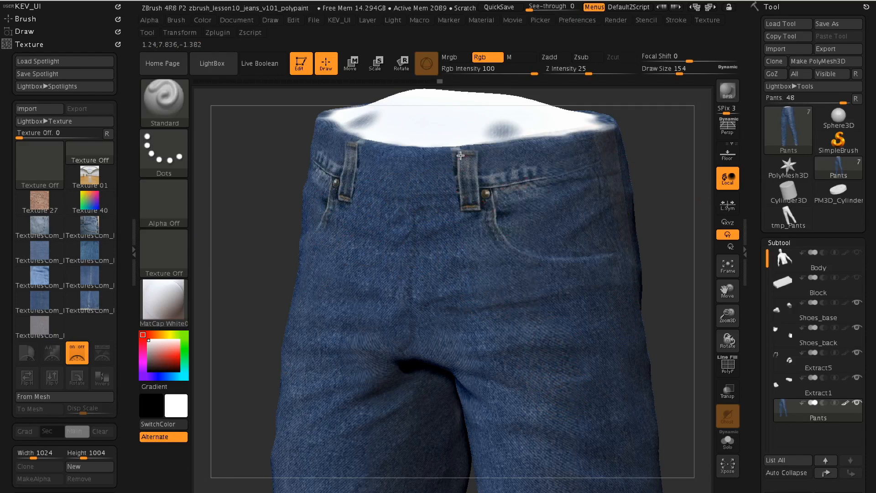
drag(454, 152, 543, 148)
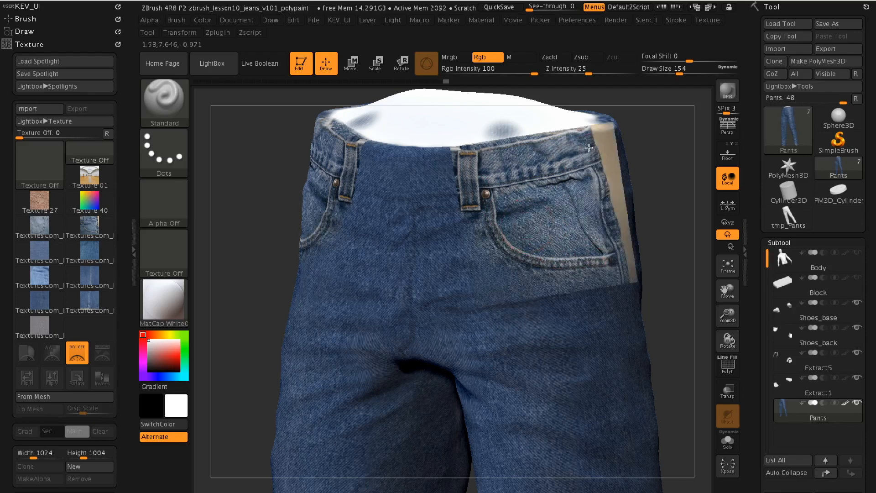
drag(663, 196, 692, 156)
- Realign the pocket photo to the angled view and paint the pocket's curved stitching and outer corner on the left hip
key(shift+z)
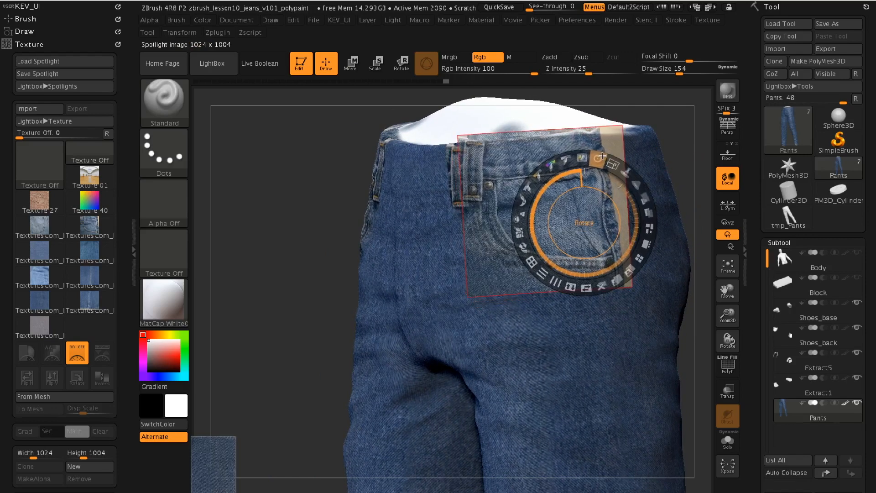
key(z)
key(z)
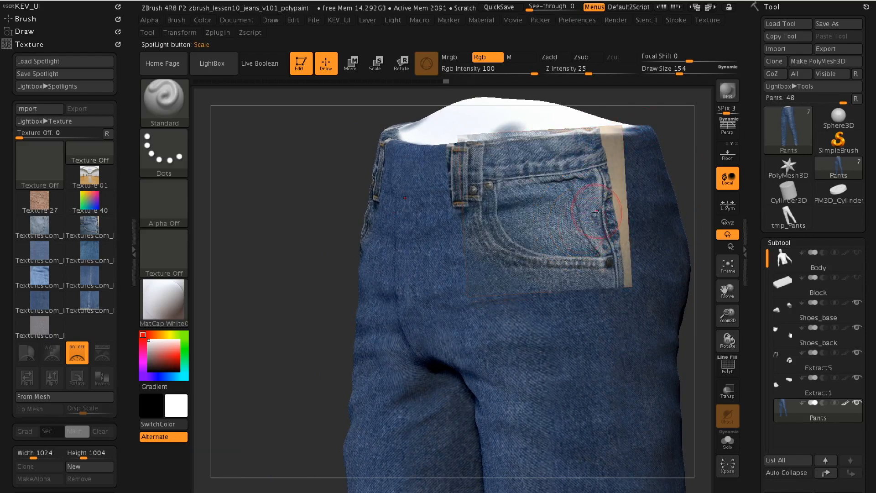
drag(581, 256, 567, 187)
drag(506, 246, 465, 297)
drag(538, 260, 603, 263)
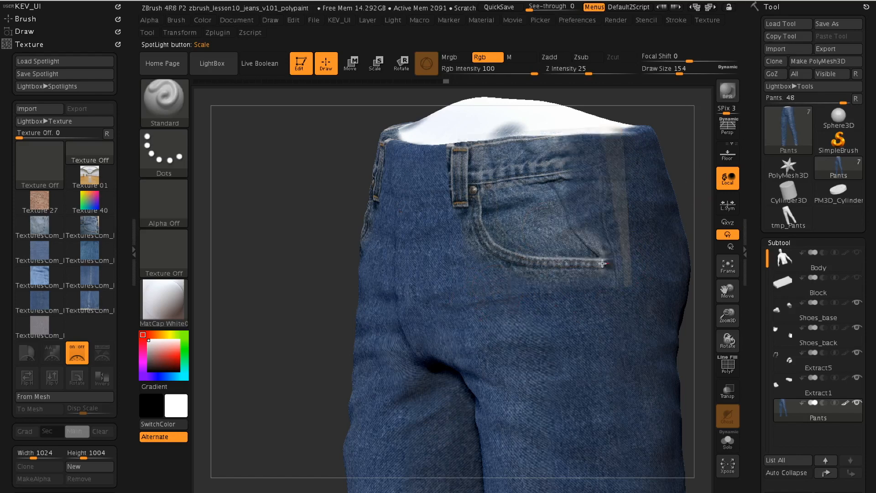
mouse_move(576, 172)
mouse_down()
mouse_move(626, 284)
mouse_move(616, 295)
mouse_up()
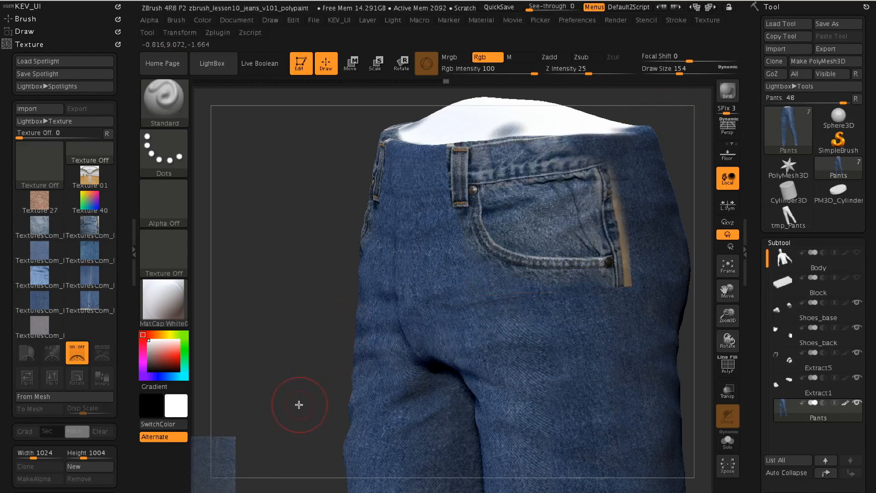
- Shift the pocket photo to the front centre and paint its waistband between the two belt loops
drag(281, 335, 305, 333)
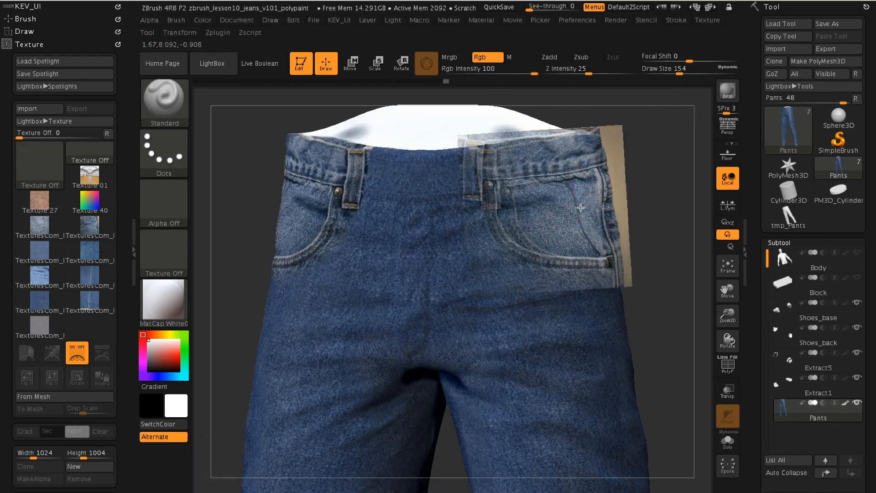
key(z)
drag(578, 196, 493, 206)
drag(494, 176, 498, 175)
key(z)
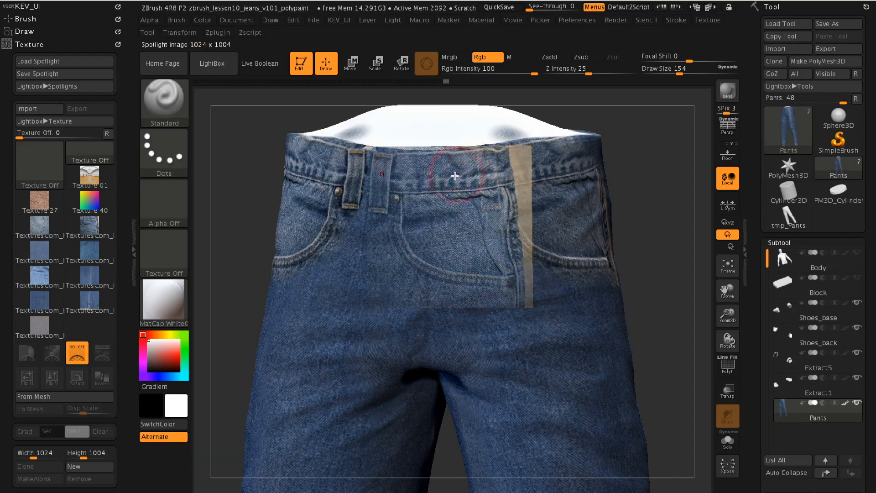
key(shift+z)
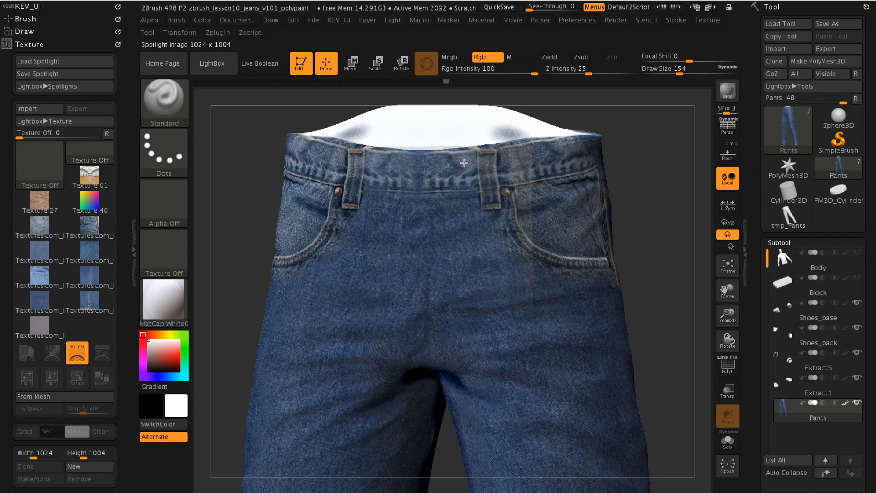
- Undo the last waistband stroke and repaint the stitching between the belt loops with Draw Size 49 and Focal Shift -73
key(shift+z)
key(ctrl+z)
key(shift+z)
key(shift+z)
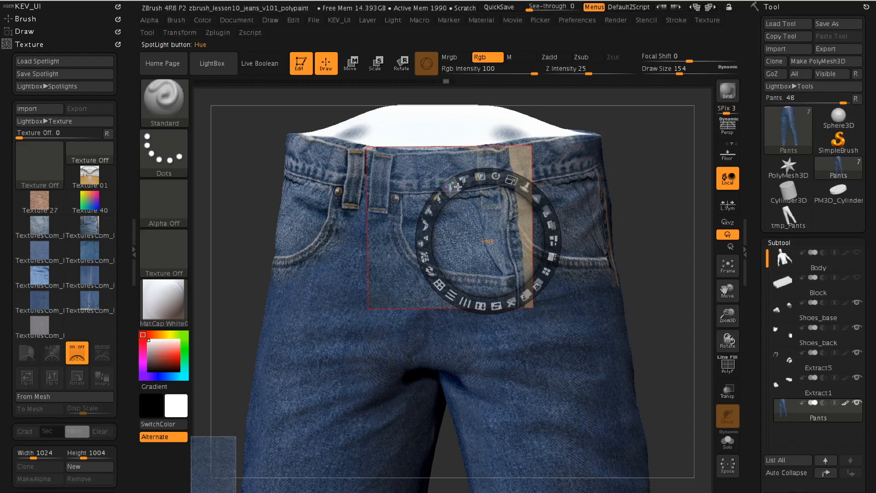
key(z)
key(s)
drag(467, 197, 456, 199)
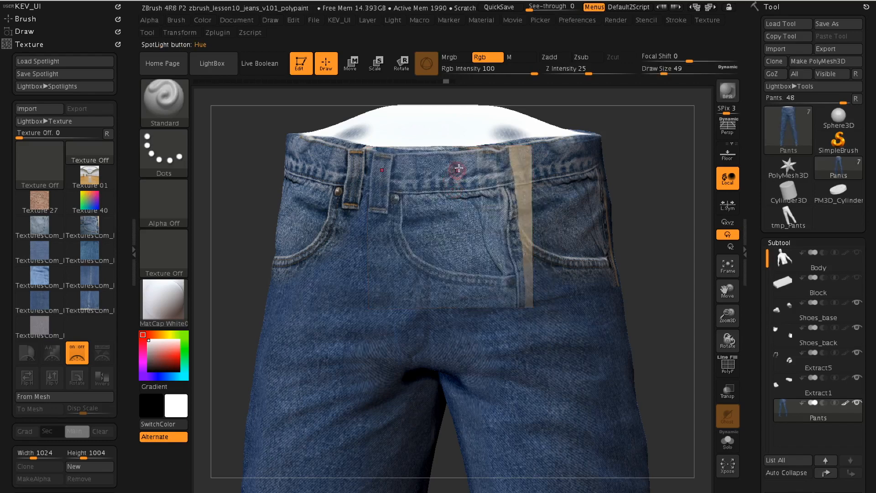
drag(659, 61, 656, 61)
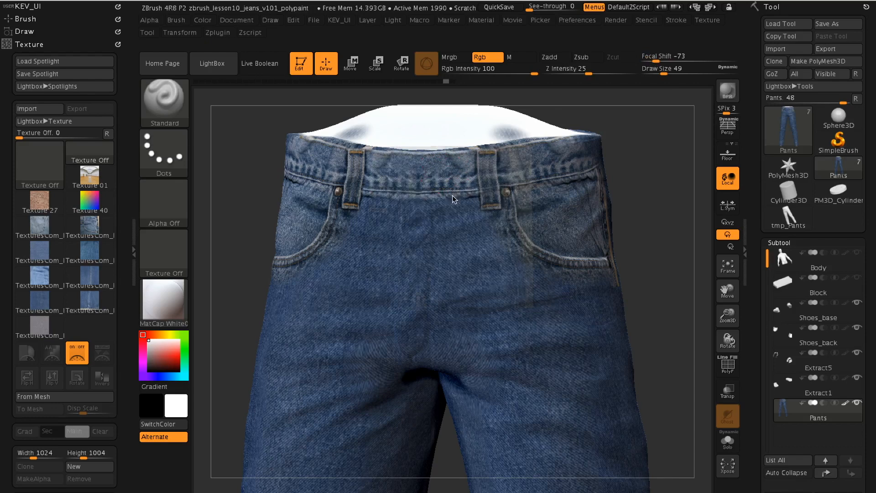
- Align the pocket photo over the side of the hip and paint the pocket's back edge and the waistband above it
mouse_move(482, 218)
mouse_down()
mouse_move(488, 214)
mouse_move(491, 226)
mouse_up()
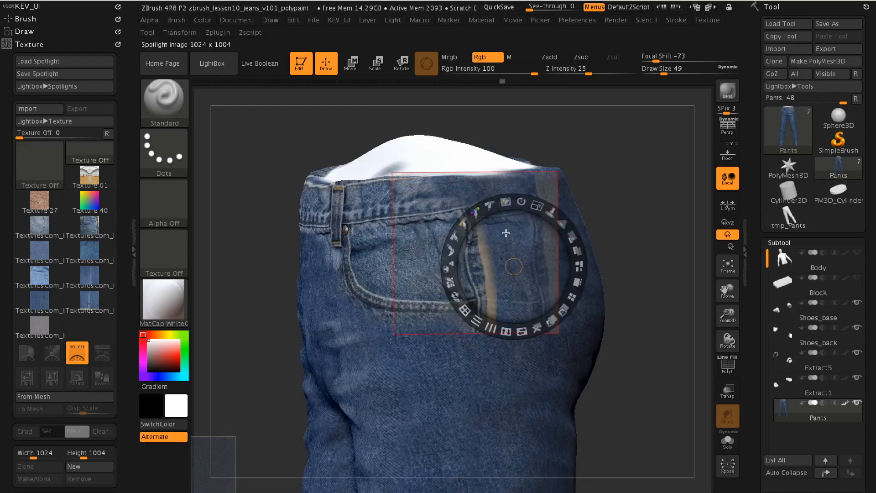
drag(505, 233, 518, 228)
mouse_move(534, 196)
mouse_down()
mouse_move(545, 198)
mouse_move(525, 194)
mouse_move(542, 193)
mouse_move(532, 222)
mouse_move(506, 214)
mouse_move(520, 288)
mouse_up()
key(z)
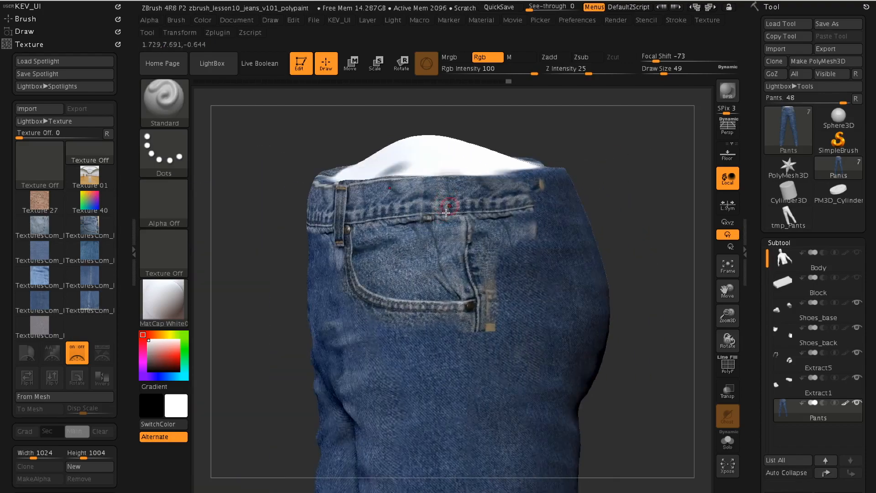
- Realign the pocket photo and paint a belt loop and more waistband above the pocket's back edge
key(z)
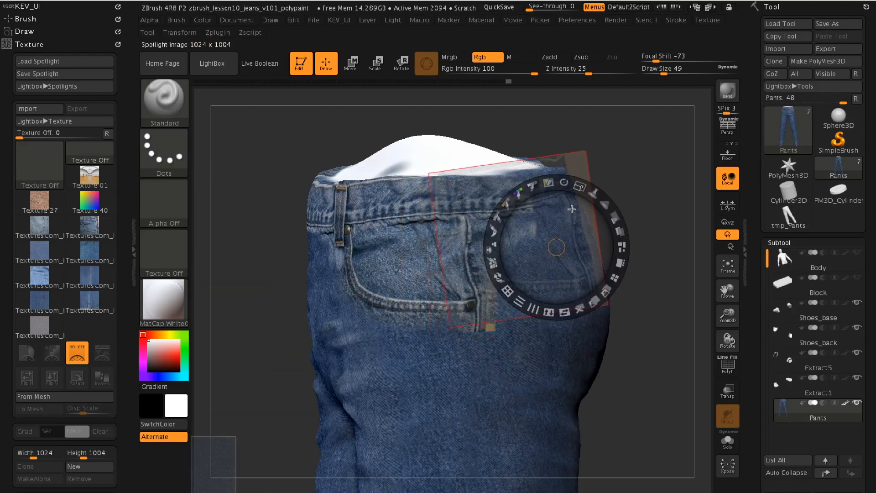
key(shift+z)
drag(652, 167, 586, 144)
key(shift+z)
drag(575, 186, 564, 184)
drag(555, 248, 555, 260)
key(z)
drag(555, 194, 477, 177)
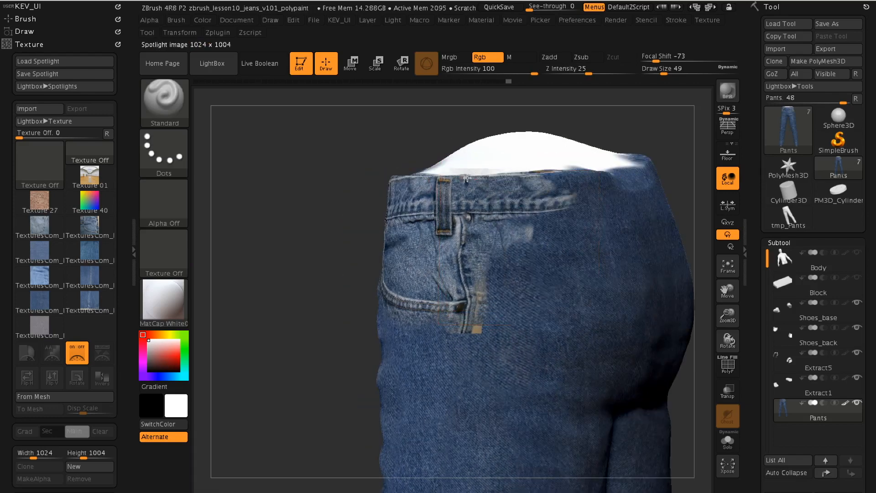
- Reposition the pocket photo around the hip and paint the waistband and a belt loop onto the back of the pants
key(z)
mouse_move(569, 233)
mouse_down()
mouse_move(655, 231)
mouse_move(655, 221)
mouse_up()
click(572, 187)
key(z)
mouse_move(562, 181)
mouse_down()
mouse_move(569, 223)
mouse_move(579, 178)
mouse_up()
drag(666, 109, 442, 129)
key(z)
drag(663, 255, 466, 292)
drag(473, 226, 484, 228)
click(391, 219)
key(z)
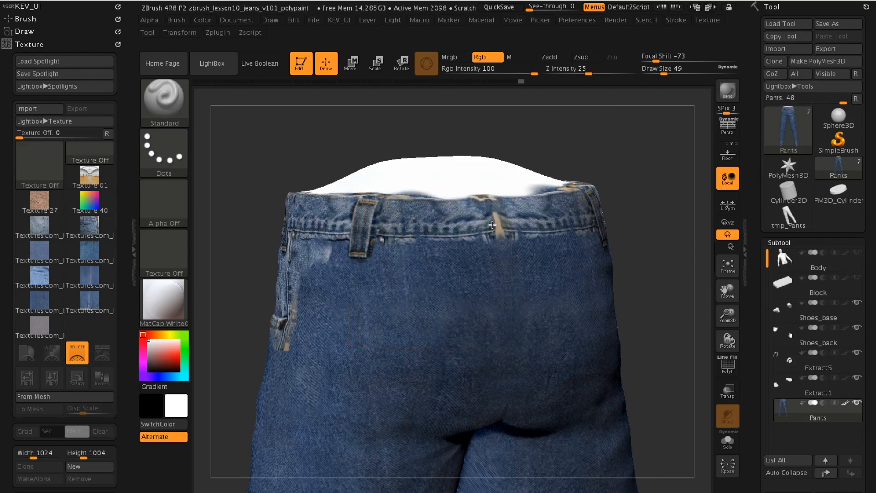
- Shift the pocket photo along the back waist and paint over the waistband near the centre back
key(z)
drag(401, 221, 494, 223)
drag(557, 228, 558, 218)
key(z)
drag(462, 201, 465, 218)
key(z)
key(z)
- Add the denim side-seam photo to Spotlight and bring it over the outside of the leg
drag(648, 157, 584, 180)
click(101, 310)
click(27, 353)
drag(437, 272, 607, 297)
drag(653, 252, 589, 266)
drag(618, 288, 478, 190)
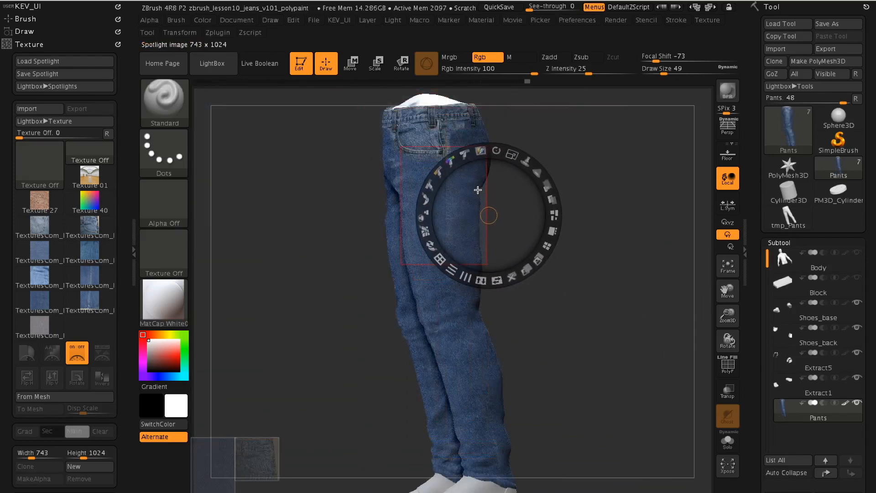
click(637, 286)
- Place the side-seam photo over the side of the hip and upper thigh, just below the waistband
key(z)
drag(614, 269, 591, 299)
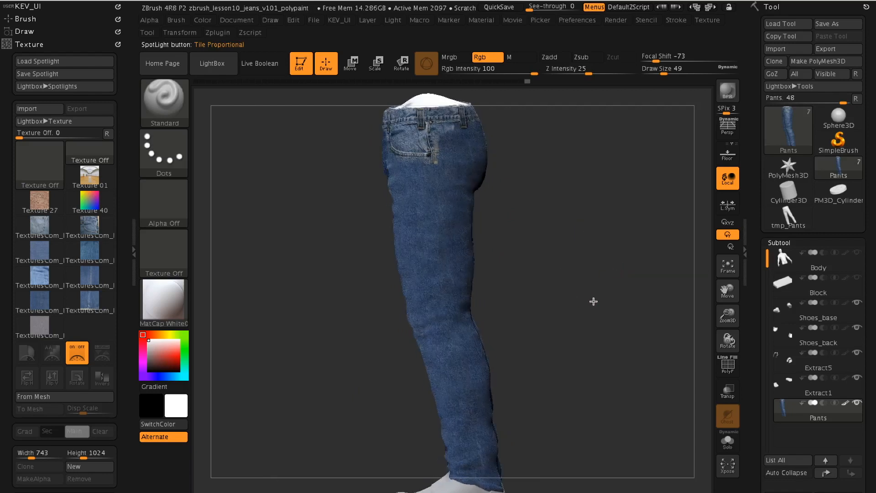
key(z)
click(502, 275)
mouse_move(503, 276)
shift+mouse_down()
mouse_move(520, 276)
mouse_move(493, 276)
shift+mouse_up()
key(z)
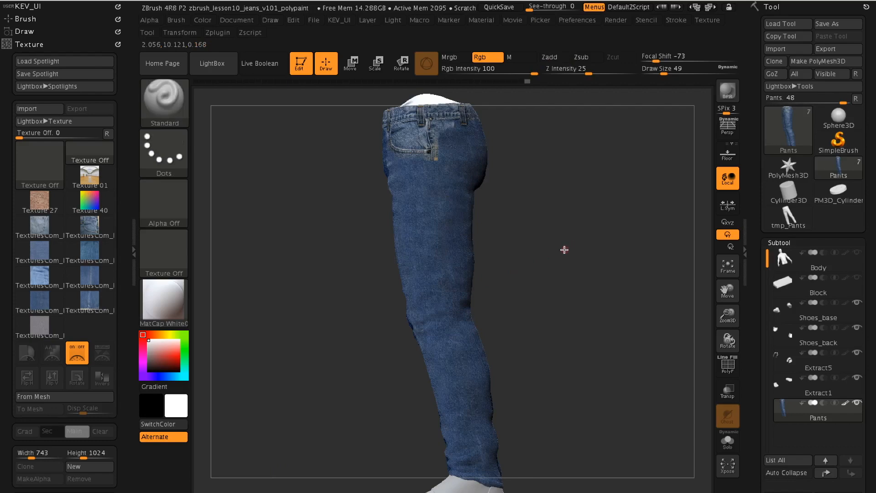
mouse_move(554, 256)
ctrl+alt+right_down()
mouse_move(580, 260)
mouse_move(555, 280)
mouse_move(561, 317)
ctrl+alt+right_up()
ctrl+alt+right_drag(572, 206, 556, 398)
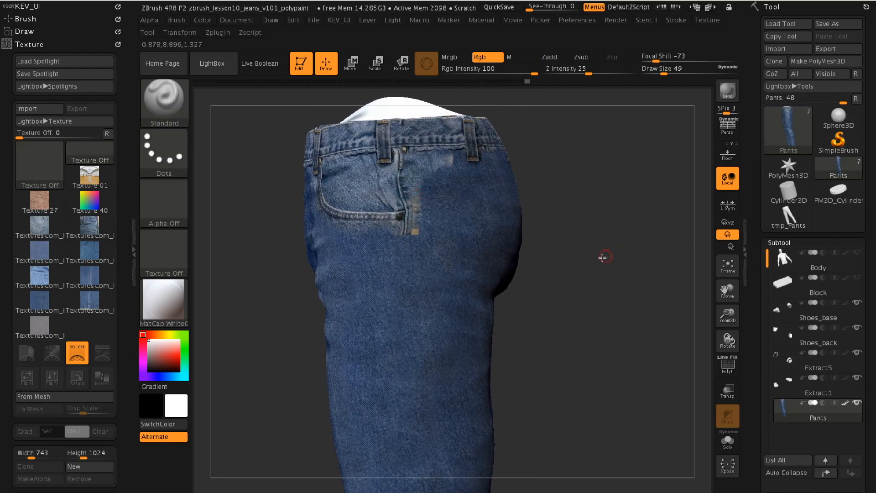
key(shift+z)
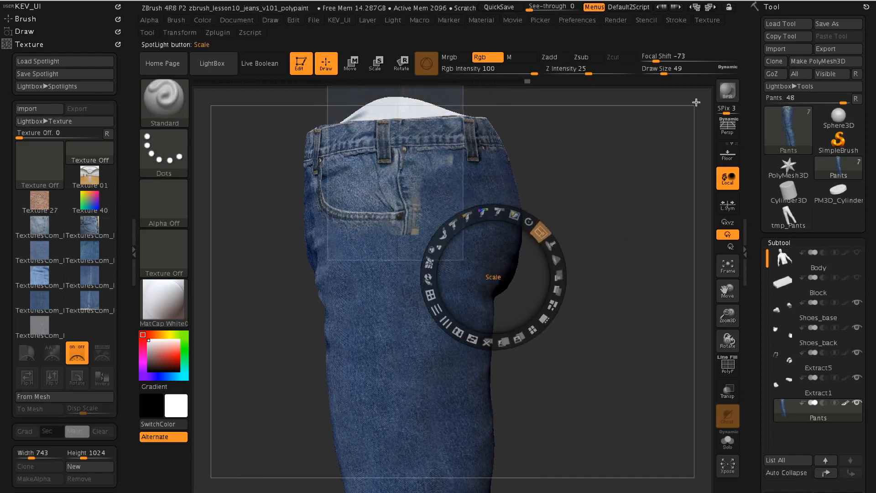
drag(543, 366, 645, 445)
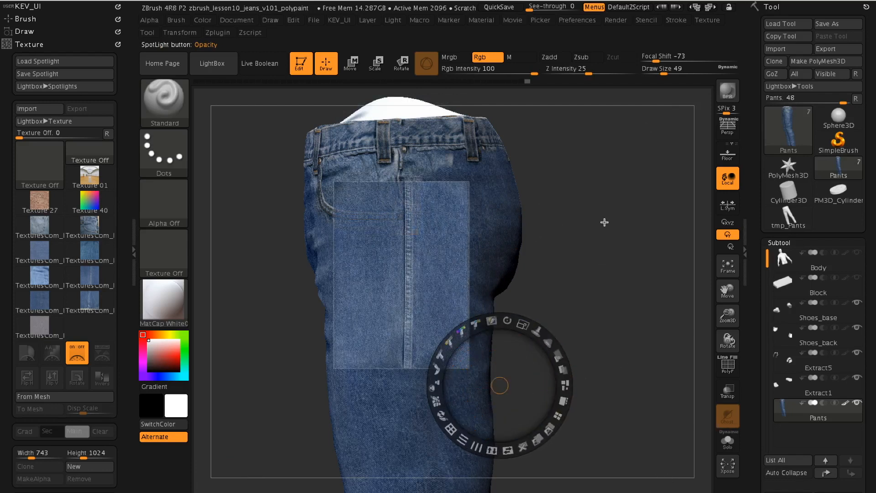
- Scale and slightly rotate the seam photo so its seam runs down the thigh from beneath the side belt loop
drag(507, 320, 505, 320)
drag(520, 355, 523, 337)
drag(527, 307, 566, 311)
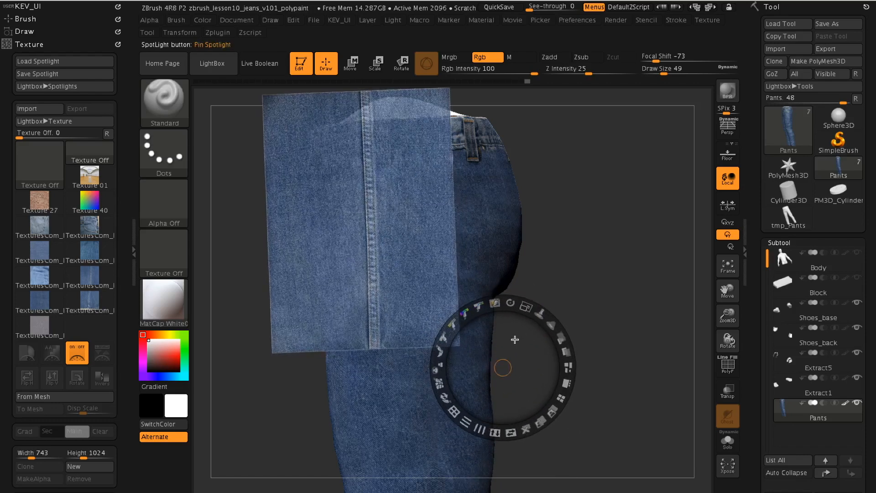
drag(515, 339, 547, 428)
drag(556, 364, 577, 422)
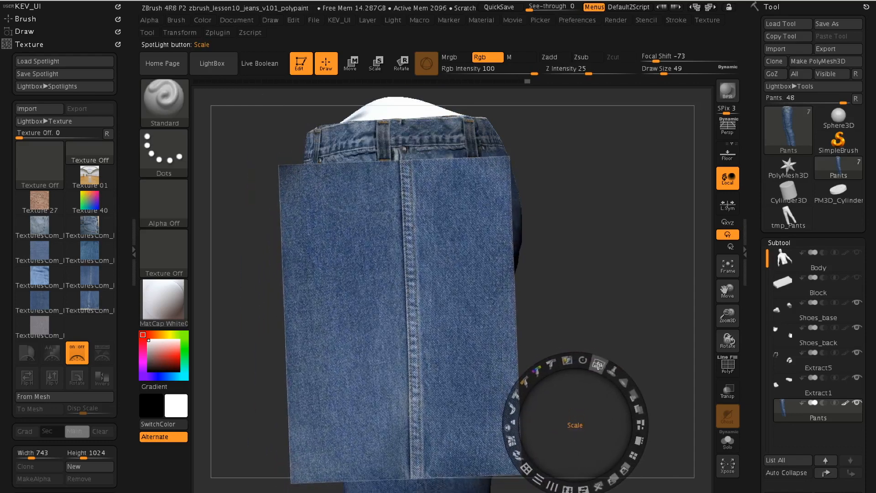
drag(598, 365, 585, 364)
drag(589, 403, 562, 358)
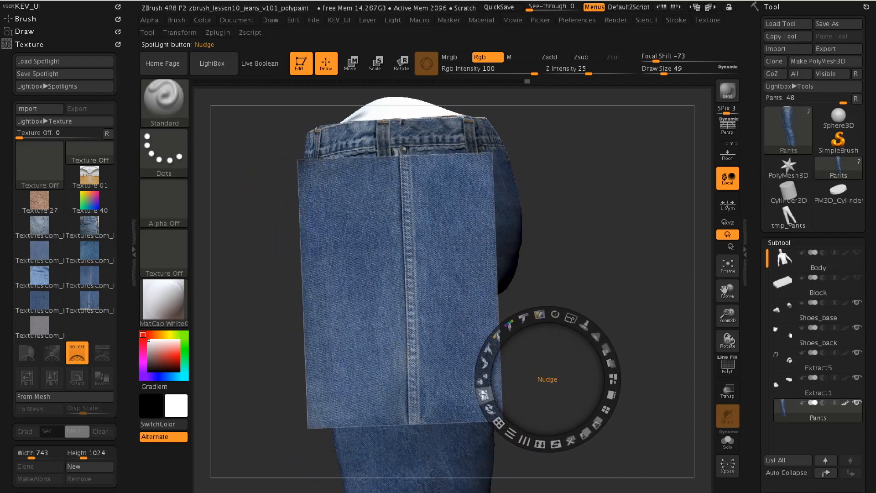
- Bend the photo's seam with Spotlight Nudge at Draw Size 124 to follow the shape of the leg
key(s)
mouse_move(404, 188)
mouse_down()
mouse_move(416, 190)
mouse_move(405, 179)
mouse_move(514, 160)
mouse_up()
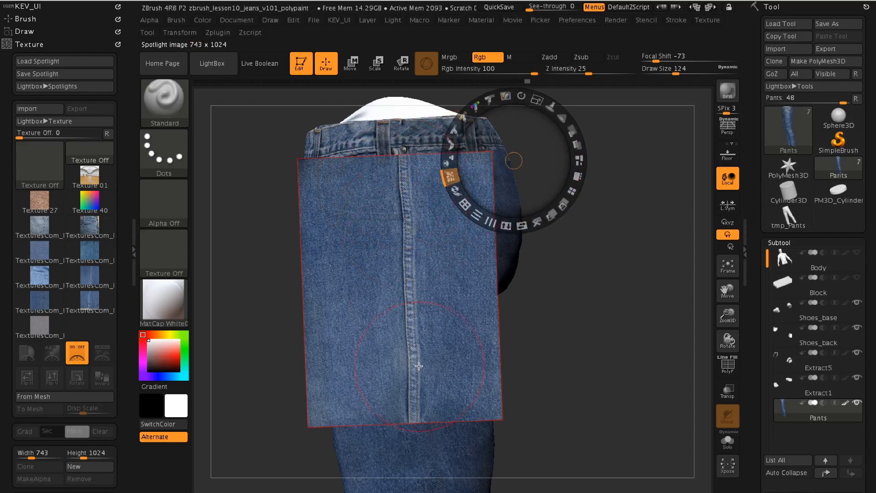
drag(409, 354, 437, 387)
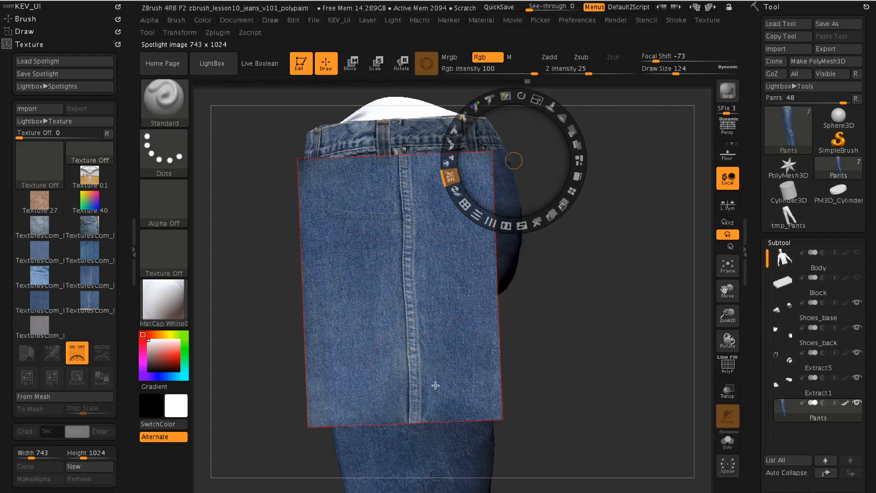
drag(420, 357, 383, 336)
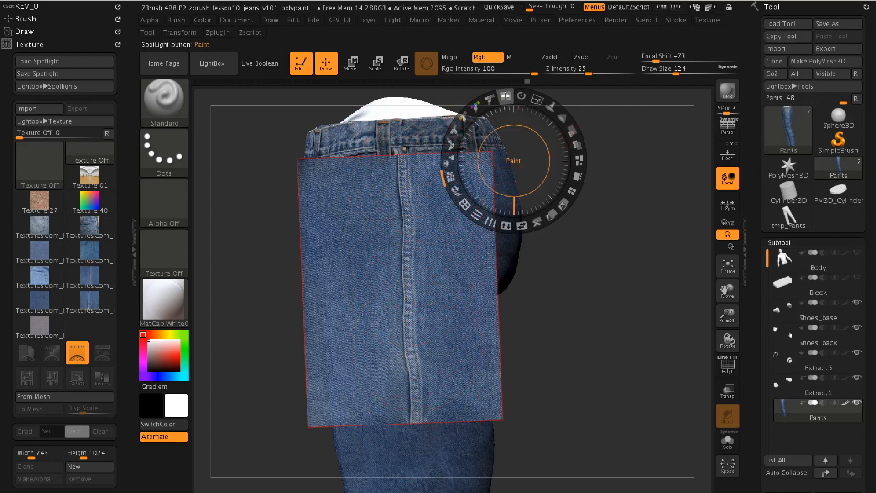
- Paint the side seam from the waistband past the pocket down the upper thigh with Draw Size 83
key(shift+z)
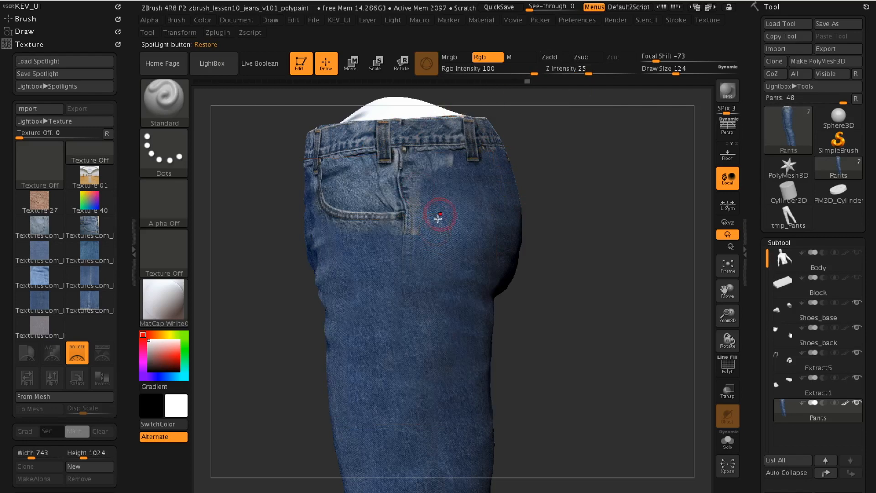
key(s)
drag(410, 178, 403, 180)
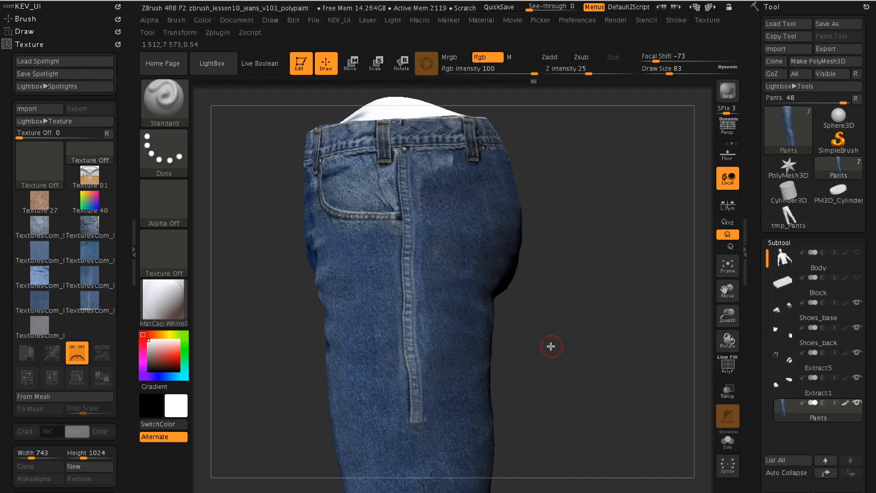
- Extend the painted side seam a short way further down the thigh
mouse_move(554, 393)
alt+mouse_down()
mouse_move(543, 176)
mouse_move(555, 128)
alt+mouse_up()
drag(413, 181, 410, 199)
key(s)
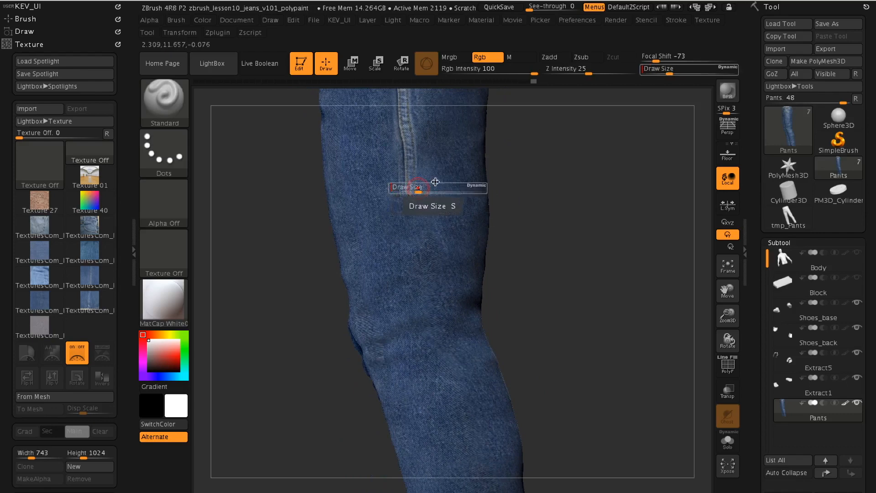
key(shift+z)
drag(562, 118, 588, 122)
key(z)
mouse_move(403, 191)
mouse_down()
mouse_move(413, 202)
mouse_move(431, 189)
mouse_up()
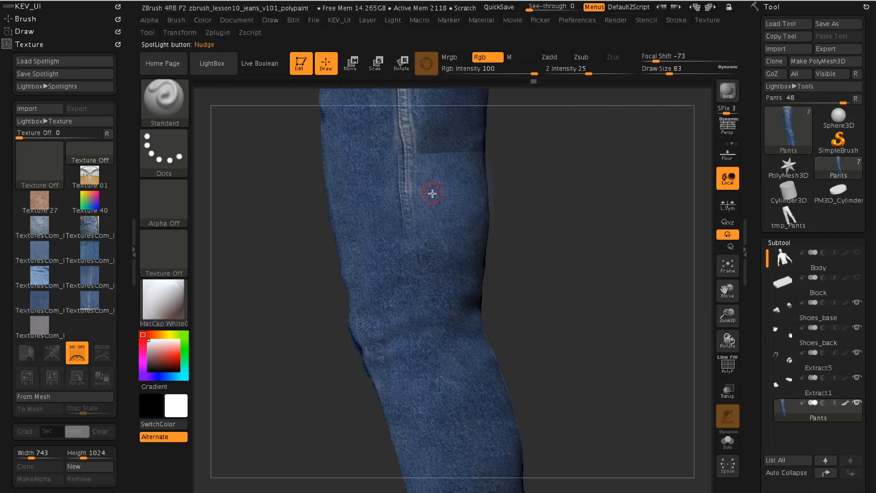
- Lower the seam photo's opacity, tilt it to the leg's angle, and paint the side seam past the knee
alt+drag(522, 234, 559, 237)
key(z)
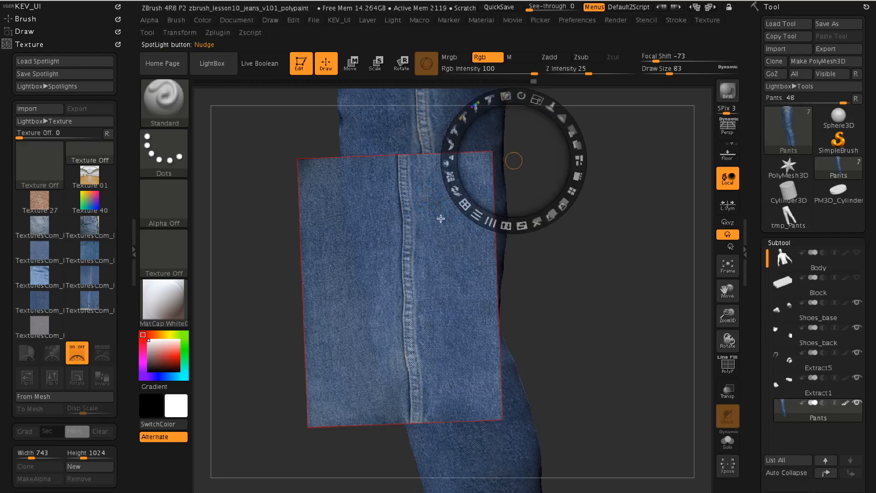
drag(572, 131, 543, 106)
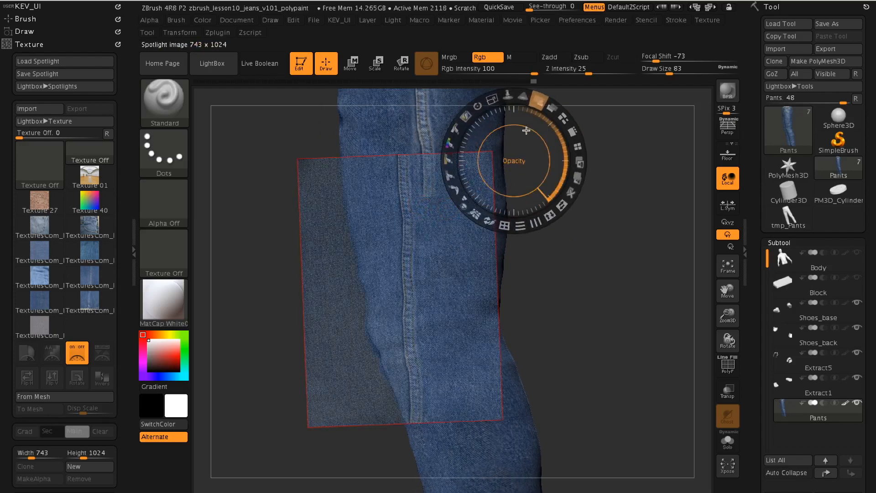
drag(538, 133, 566, 150)
mouse_move(548, 113)
mouse_down()
mouse_move(561, 117)
mouse_move(540, 112)
mouse_up()
mouse_move(572, 139)
mouse_down()
mouse_move(560, 127)
mouse_move(560, 141)
mouse_up()
key(shift+z)
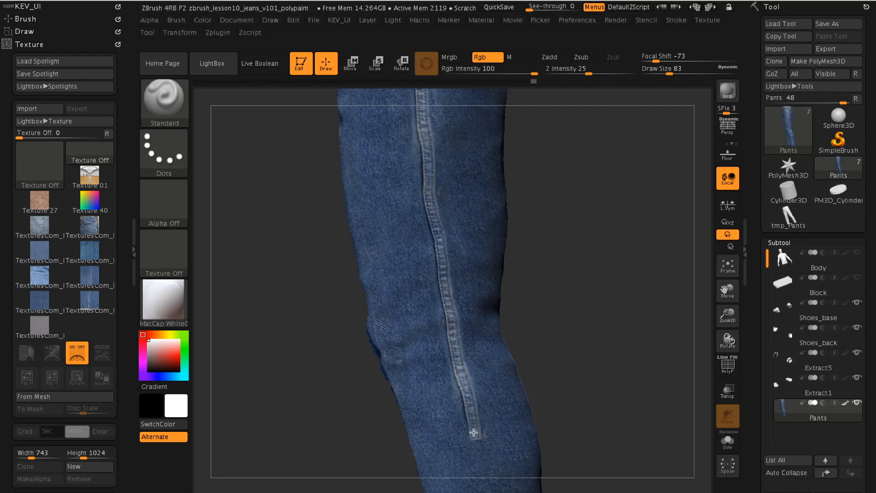
- Line up the seam photo with the lower leg and paint the side seam down the calf
key(f)
drag(577, 284, 593, 205)
alt+drag(622, 268, 560, 265)
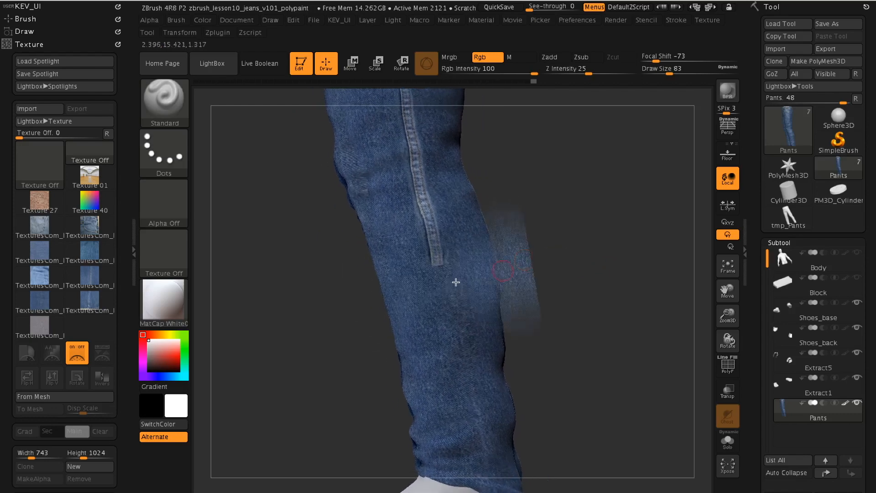
key(z)
drag(553, 134, 549, 139)
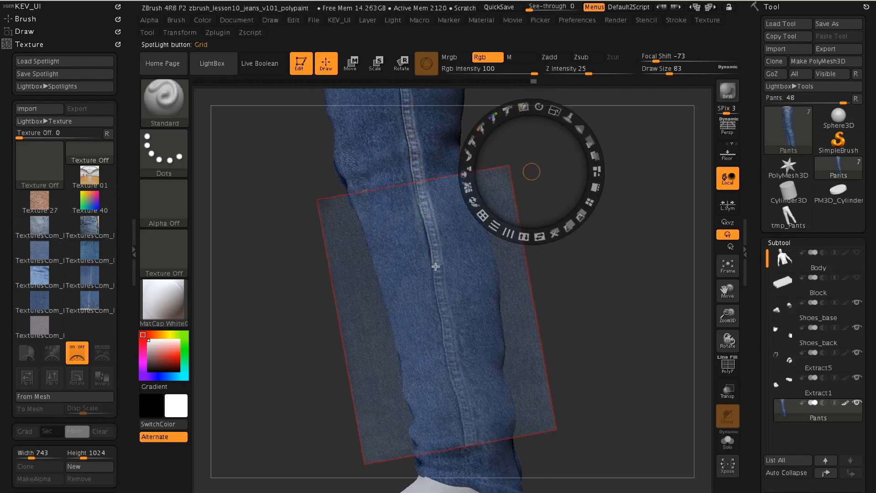
key(z)
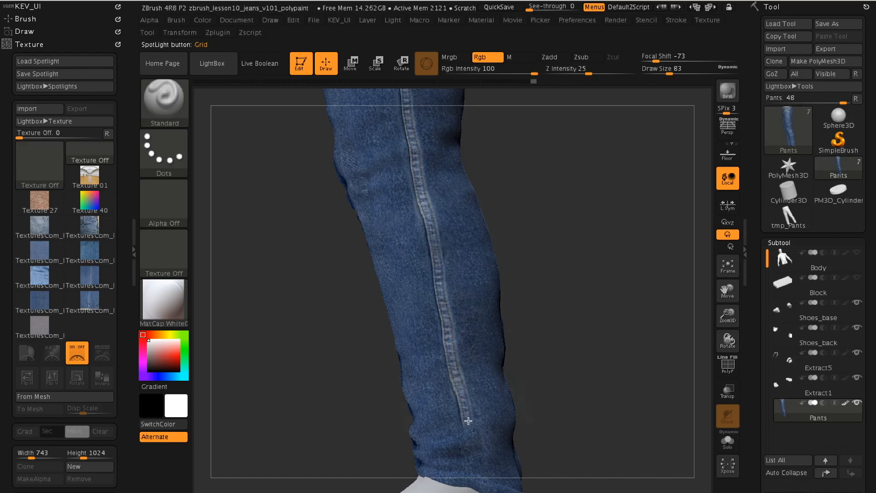
- Finish painting the side seam down to the bottom edge of the pants at the ankle
alt+drag(613, 293, 605, 228)
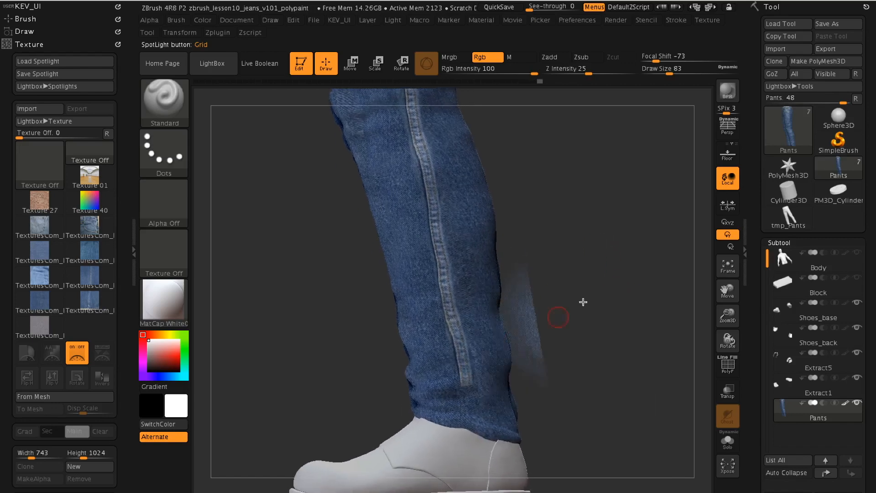
alt+drag(543, 326, 536, 336)
drag(463, 384, 460, 396)
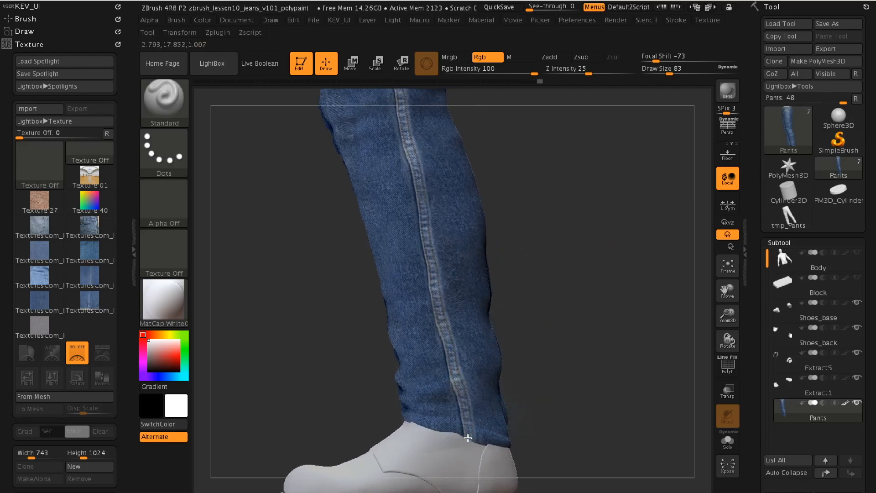
mouse_move(598, 265)
mouse_down()
mouse_move(633, 304)
mouse_move(618, 305)
mouse_move(606, 268)
mouse_up()
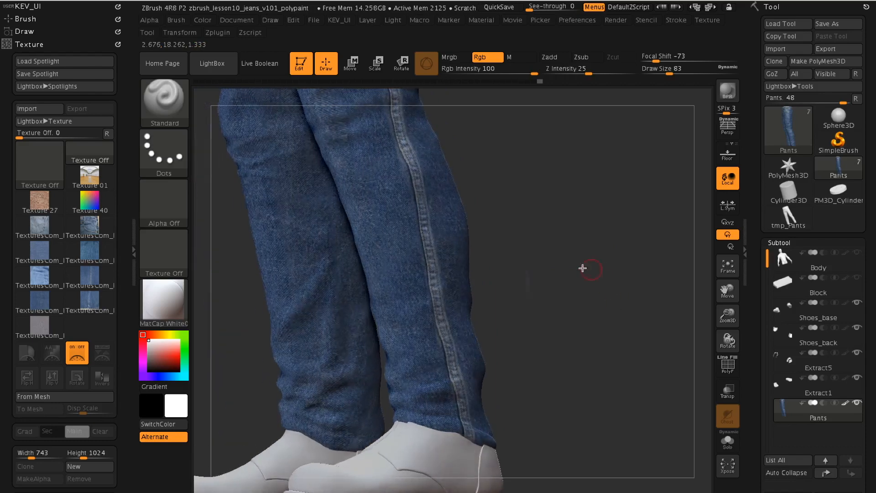
- Add the trouser-hem photo to Spotlight, scale it down over the lower leg, and save the project
click(90, 301)
click(101, 354)
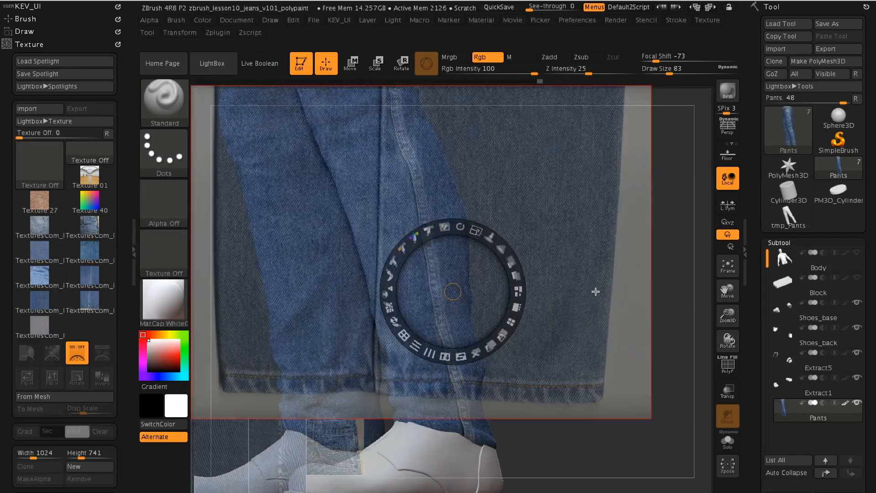
drag(475, 231, 434, 251)
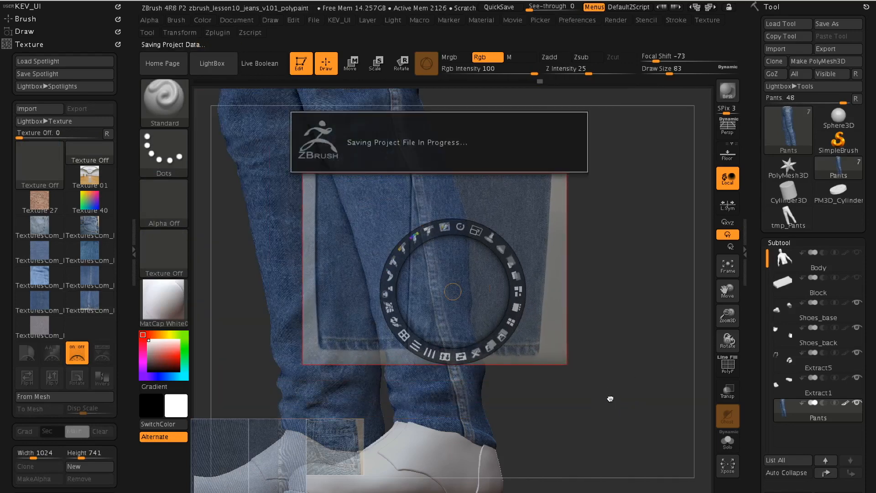
drag(592, 405, 592, 409)
key(z)
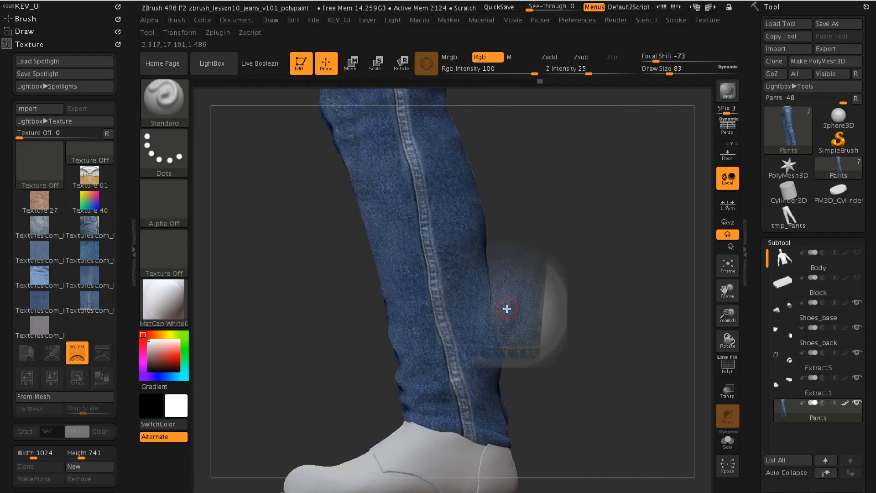
- Rotate and move the hem photo to match the ankle cuff and paint the stitched hem along the bottom edge
key(z)
drag(602, 375, 652, 455)
mouse_move(647, 360)
mouse_down()
mouse_move(660, 365)
mouse_move(658, 428)
mouse_move(650, 362)
mouse_up()
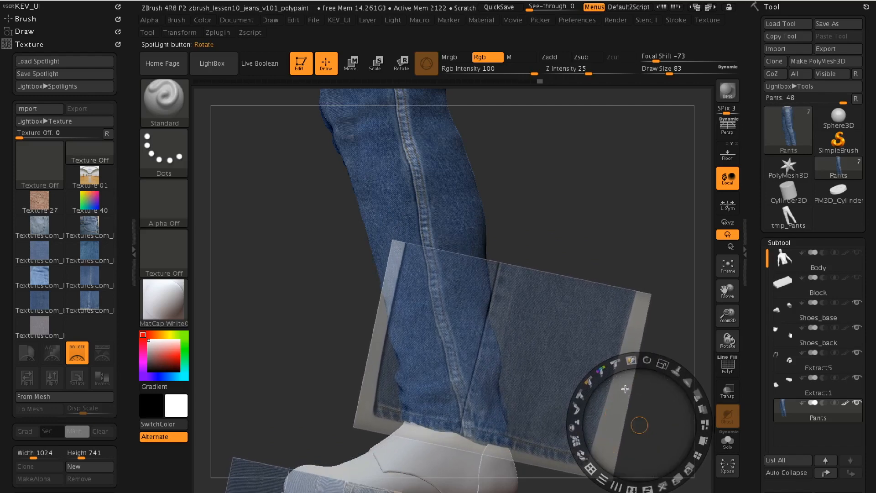
key(shift+z)
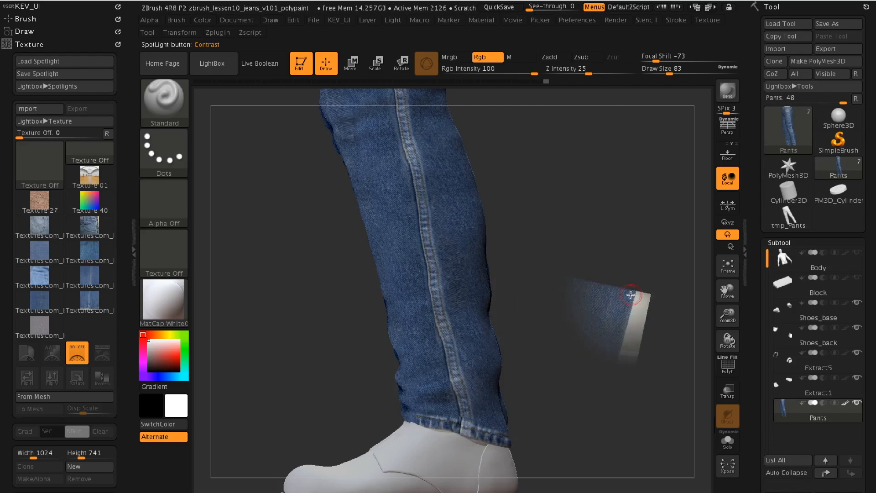
- Scale and move the trouser-hem photo over the front of the lower leg
drag(554, 256, 587, 237)
drag(540, 281, 548, 295)
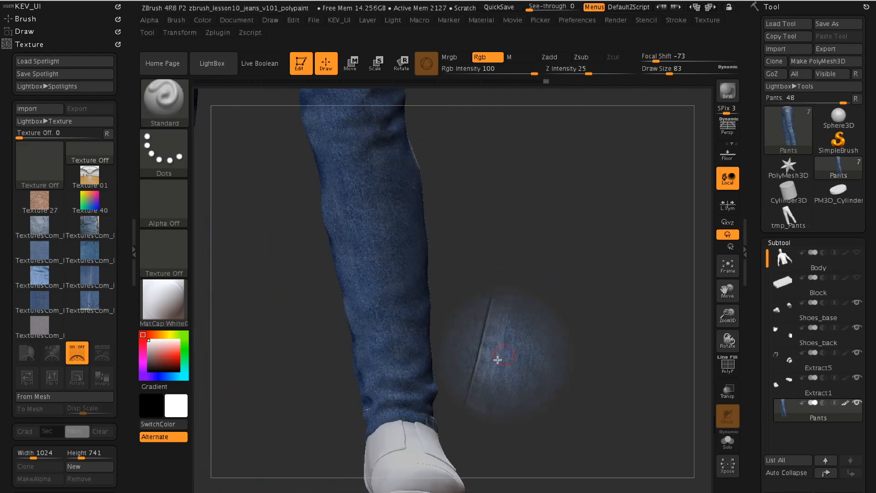
key(z)
drag(643, 389, 551, 378)
drag(555, 349, 537, 350)
drag(557, 388, 555, 343)
drag(553, 305, 553, 303)
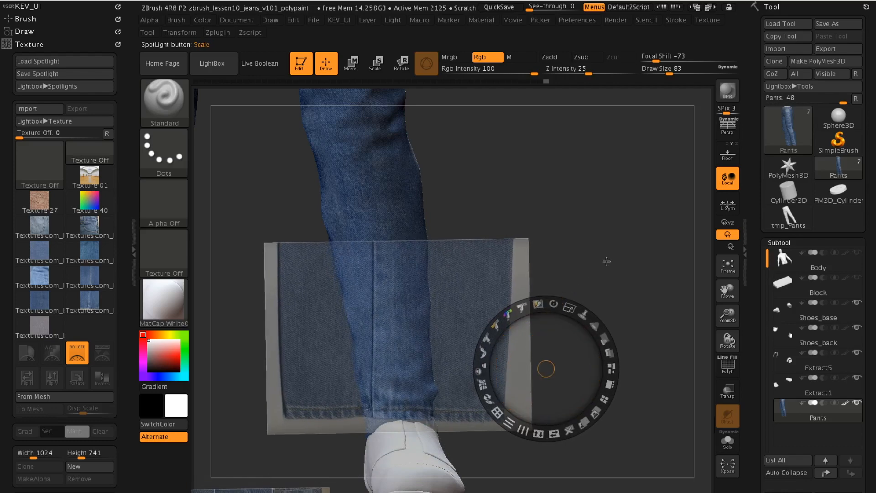
- Rotate and shift the hem photo to match the front of the ankle cuff and paint the stitched hem there
key(z)
drag(631, 234, 624, 275)
drag(594, 328, 631, 201)
key(z)
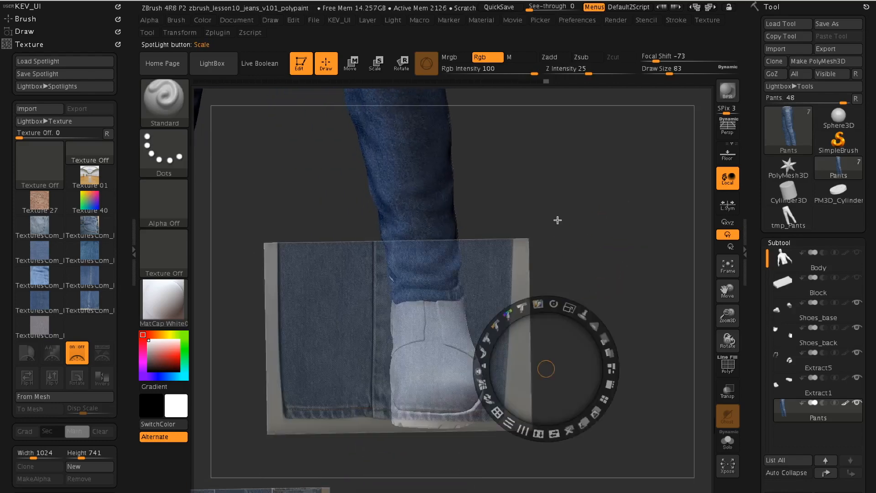
drag(570, 349, 555, 230)
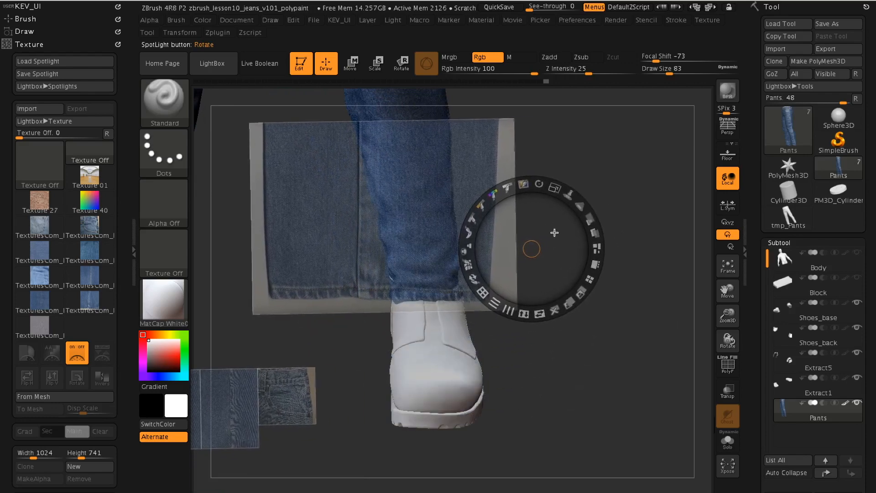
drag(538, 185, 536, 184)
drag(554, 224, 550, 217)
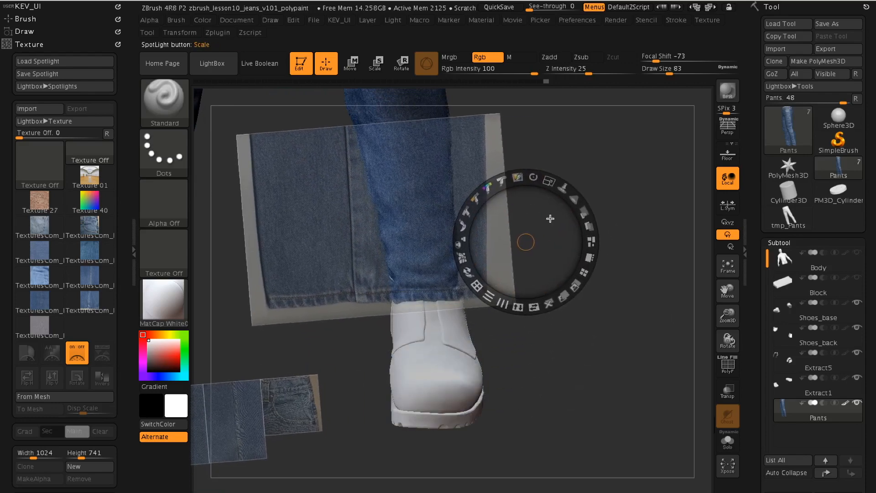
key(z)
drag(449, 296, 458, 292)
- Realign the hem photo with the inner side of the cuff and paint the stitched hem towards the heel
mouse_move(568, 256)
mouse_down()
mouse_move(550, 256)
mouse_move(576, 242)
mouse_move(608, 247)
mouse_move(524, 254)
mouse_up()
key(z)
drag(532, 177, 524, 176)
drag(537, 210, 491, 217)
drag(489, 182, 486, 182)
drag(510, 221, 446, 215)
key(shift+z)
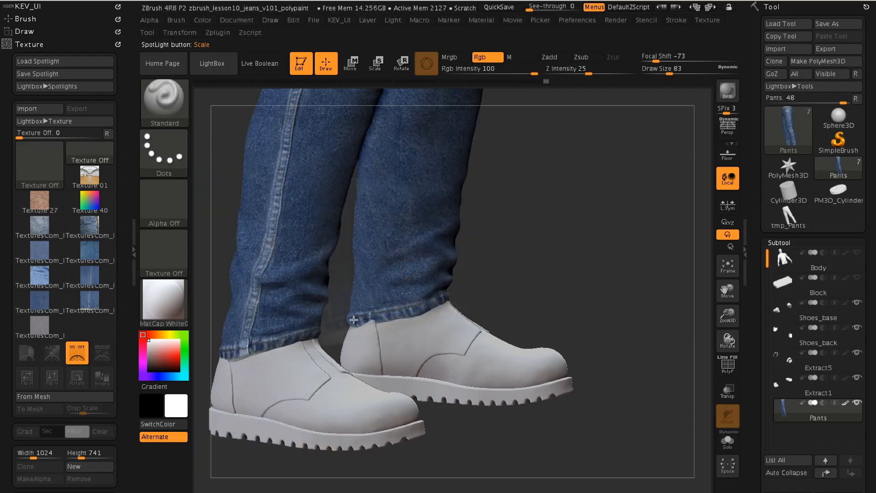
- Undo the last hem stroke on the inner side of the cuff near the heel
mouse_move(569, 290)
mouse_down()
mouse_move(527, 308)
mouse_move(547, 303)
mouse_move(554, 281)
mouse_up()
key(ctrl+z)
key(z)
key(z)
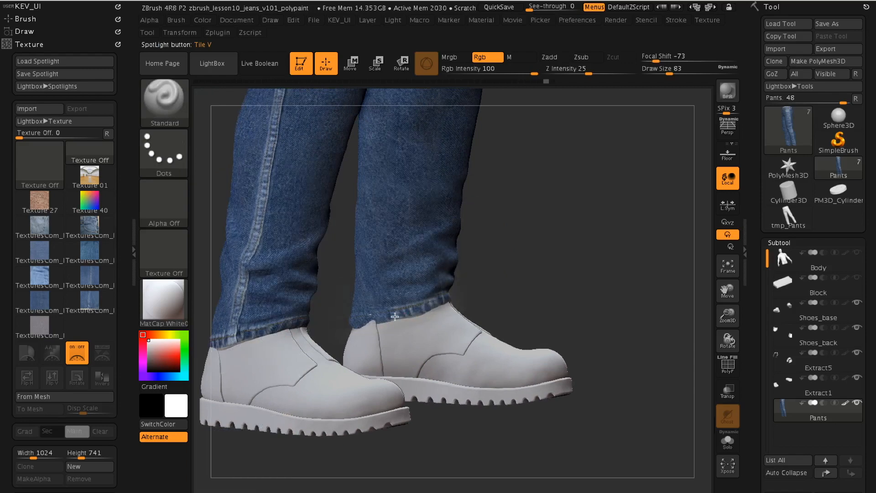
- Rotate, scale and move the hem photo to the back of the inner cuff and paint the hem there
drag(606, 235, 450, 235)
key(z)
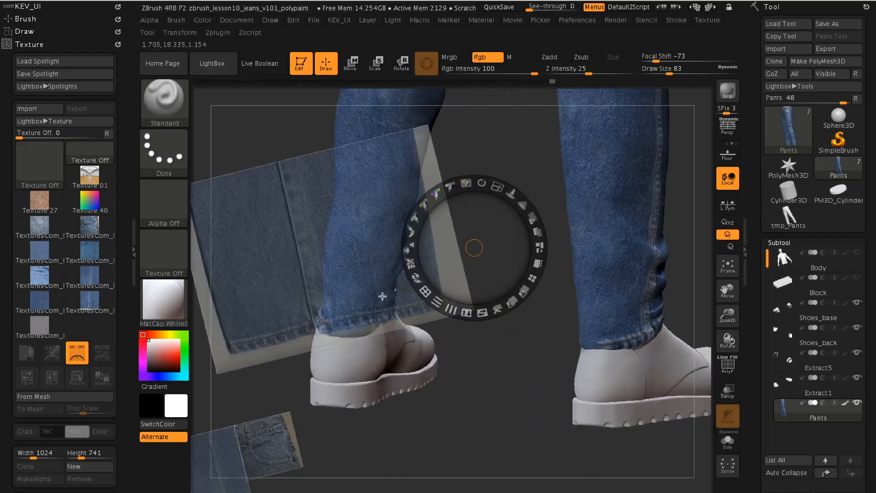
drag(490, 199, 511, 205)
drag(504, 240, 490, 273)
drag(475, 233, 469, 232)
drag(492, 270, 482, 256)
key(z)
drag(381, 321, 359, 329)
- Adjust the hem photo to the remaining gap above the heel, finish painting the inner hem, and frame the whole pants
drag(521, 266, 372, 318)
key(z)
drag(465, 220, 456, 218)
drag(474, 259, 471, 238)
key(z)
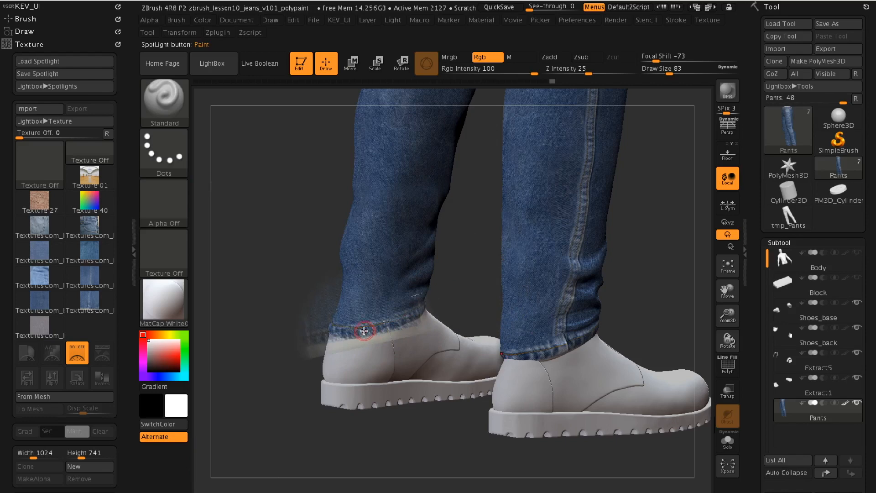
key(f)
drag(626, 316, 565, 301)
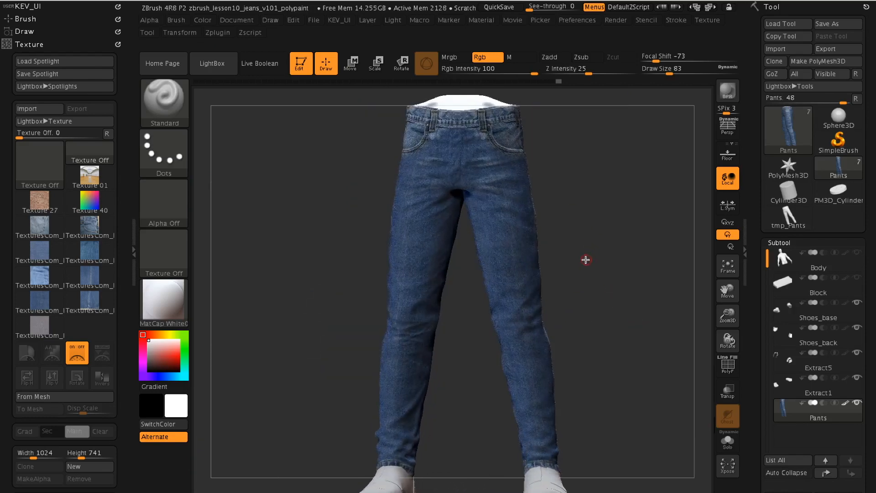
- Add the TexturesCom_FabricPlain0028_1_seamless_S denim texture to Spotlight and position it over the legs
click(40, 275)
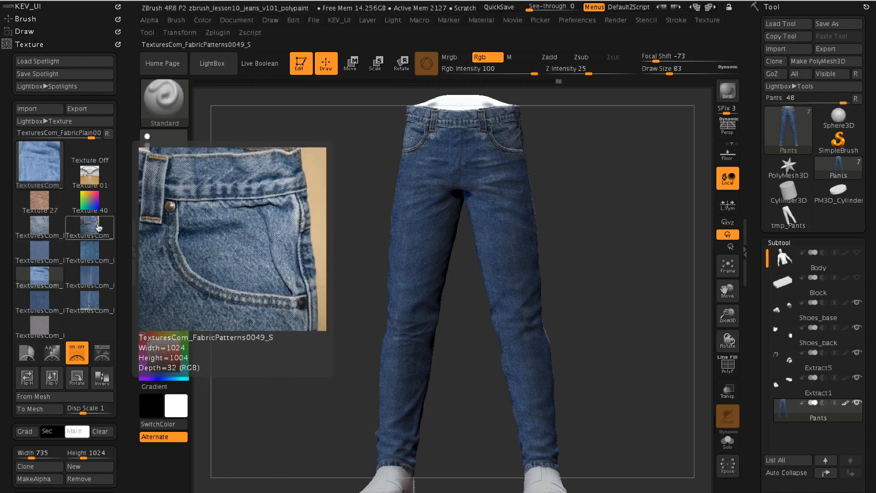
click(42, 253)
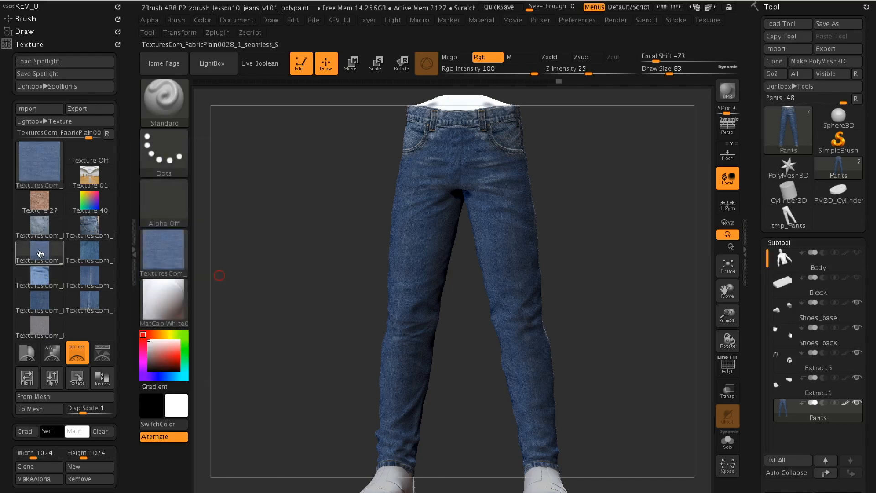
click(101, 358)
click(225, 68)
drag(475, 230, 409, 242)
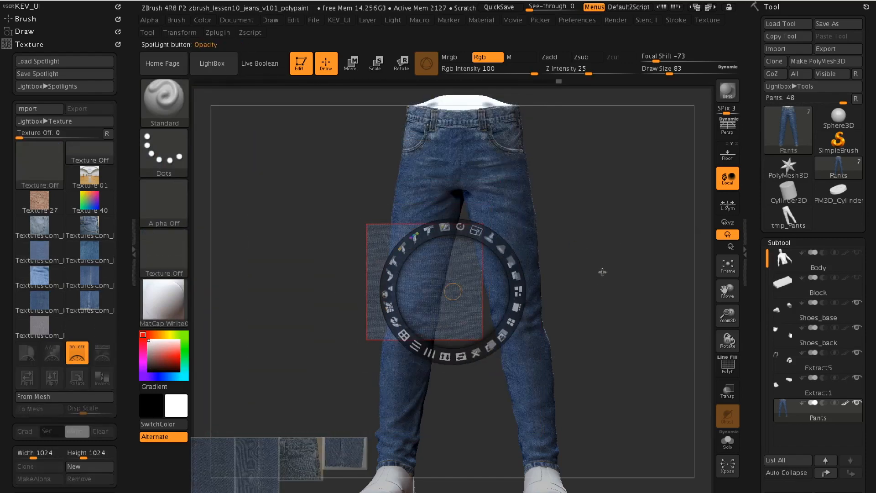
- Enlarge the plain denim photo and place it over the front hip and pocket area of the pants
drag(588, 201, 641, 238)
key(shift+z)
alt+drag(567, 242, 615, 261)
key(shift+z)
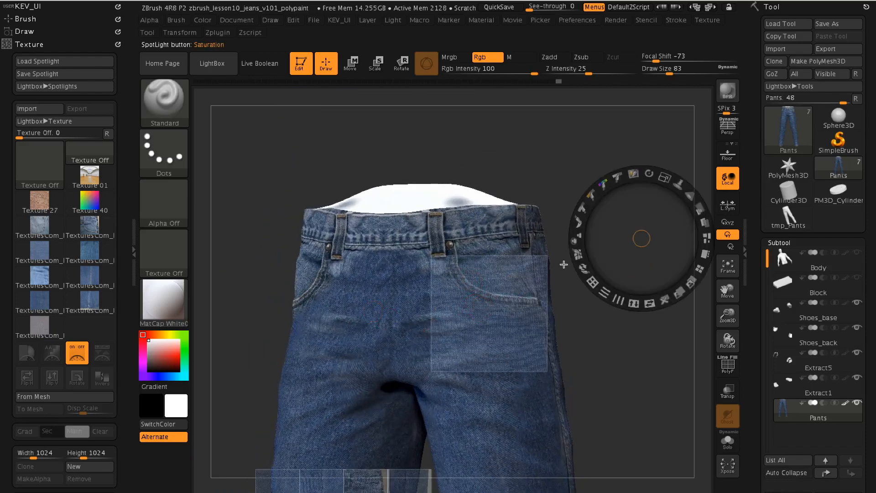
drag(589, 233, 581, 232)
drag(631, 193, 649, 196)
drag(598, 230, 652, 215)
drag(665, 183, 658, 180)
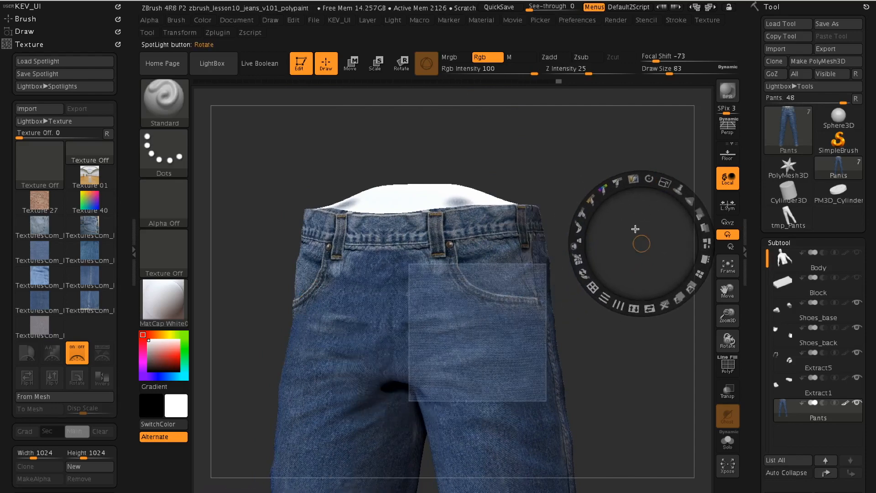
- Reduce the draw size to 49 and paint faded horizontal whiskers across the hip and crotch folds
key(z)
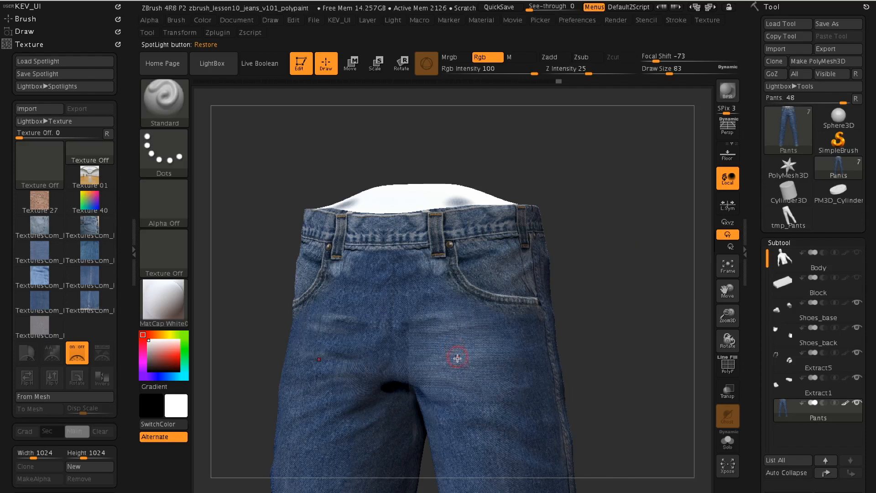
key(s)
drag(491, 346, 485, 347)
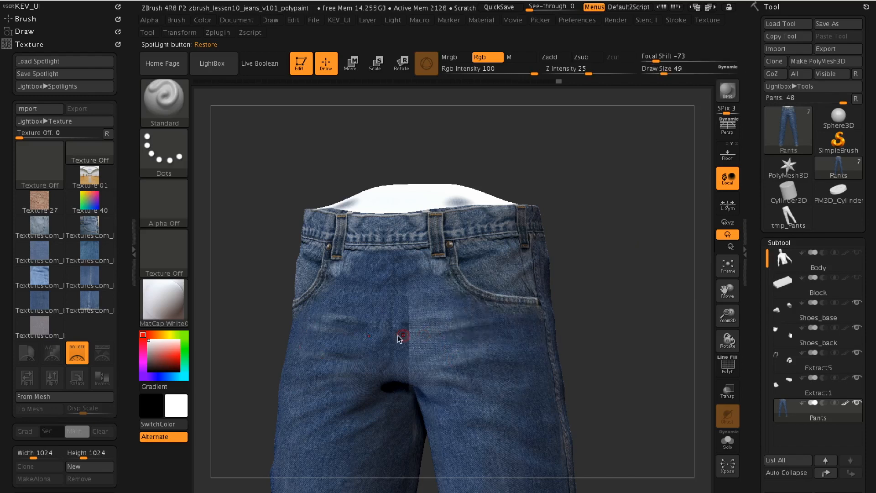
key(shift+z)
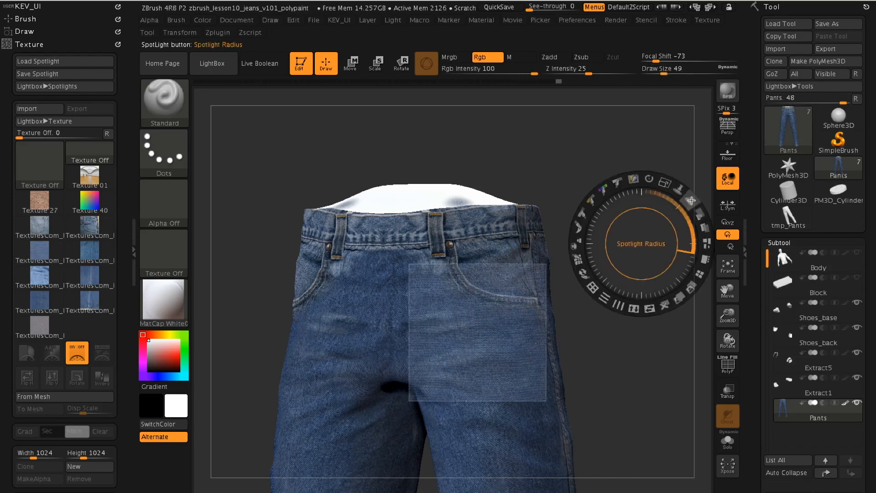
key(z)
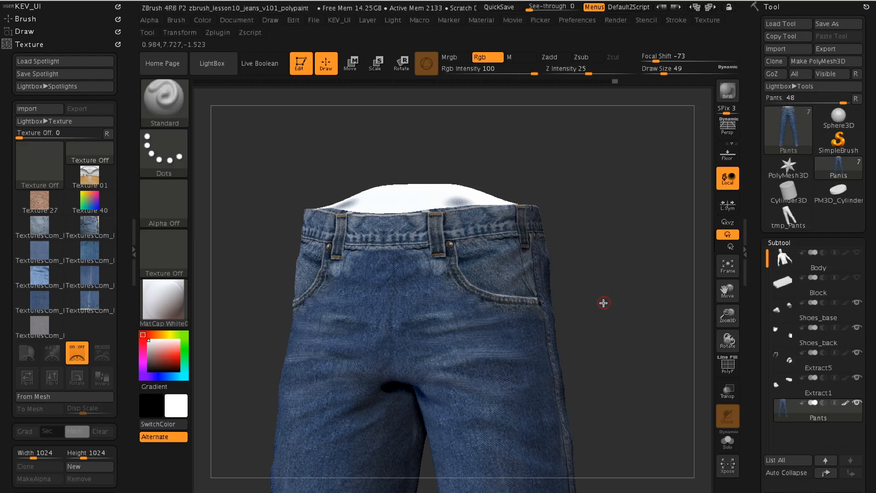
- Paint faded crease lines across the front of the upper thighs below the crotch
alt+drag(610, 315, 600, 255)
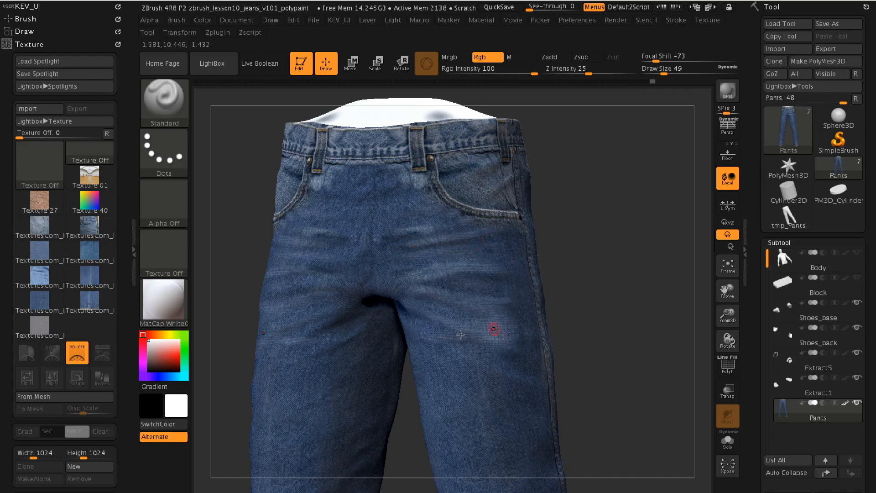
alt+drag(597, 343, 616, 227)
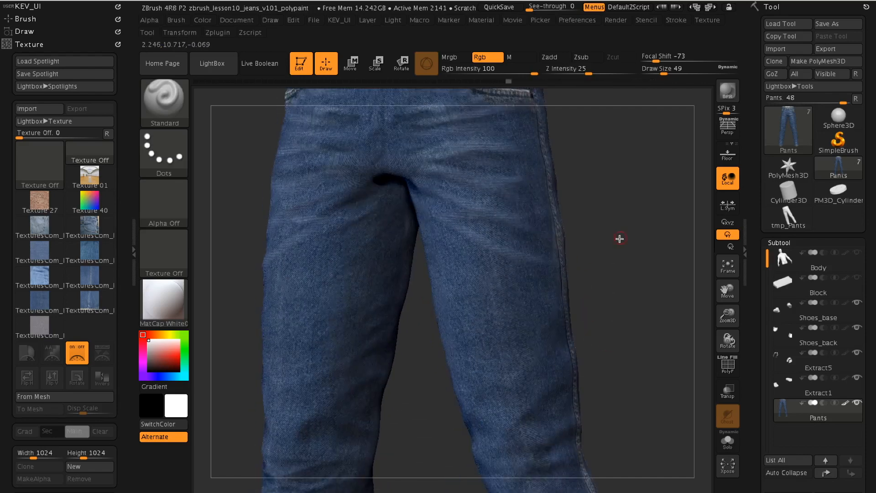
mouse_move(565, 307)
alt+mouse_down()
mouse_move(503, 332)
mouse_move(579, 332)
alt+mouse_up()
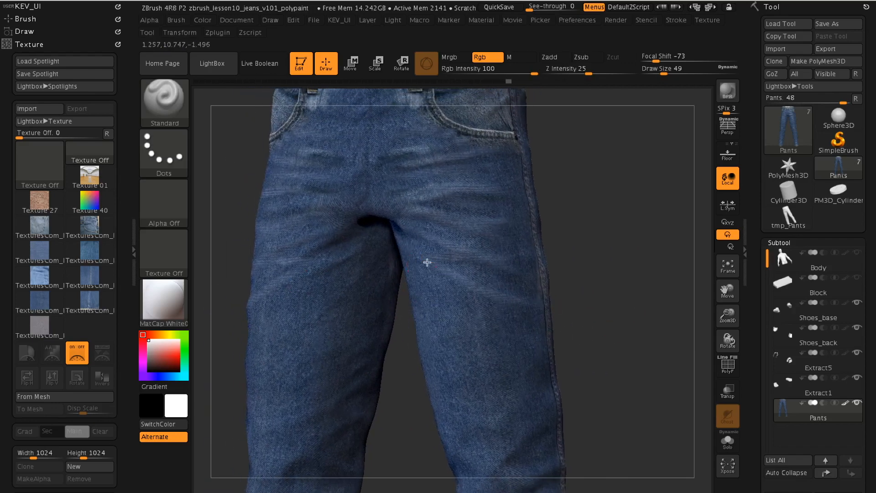
- Paint faded creases across the knees and worn highlights along the front and inner thighs
alt+drag(611, 333, 602, 209)
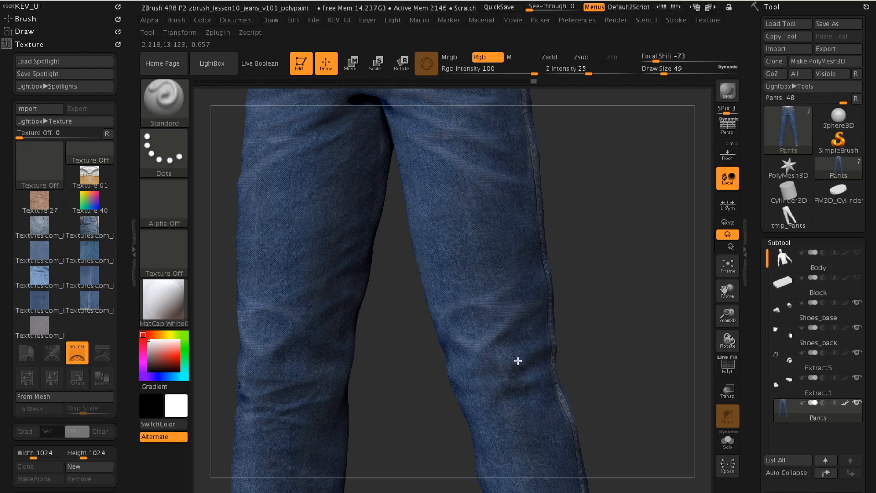
drag(591, 285, 636, 290)
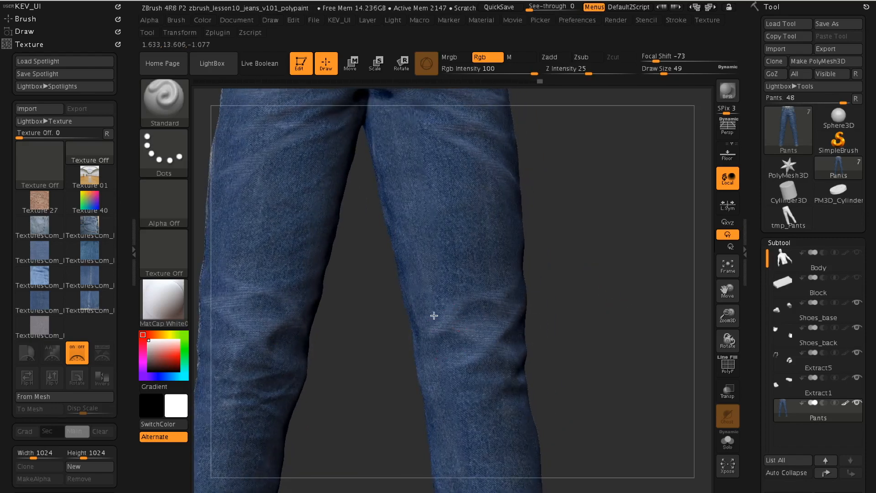
drag(628, 356, 439, 254)
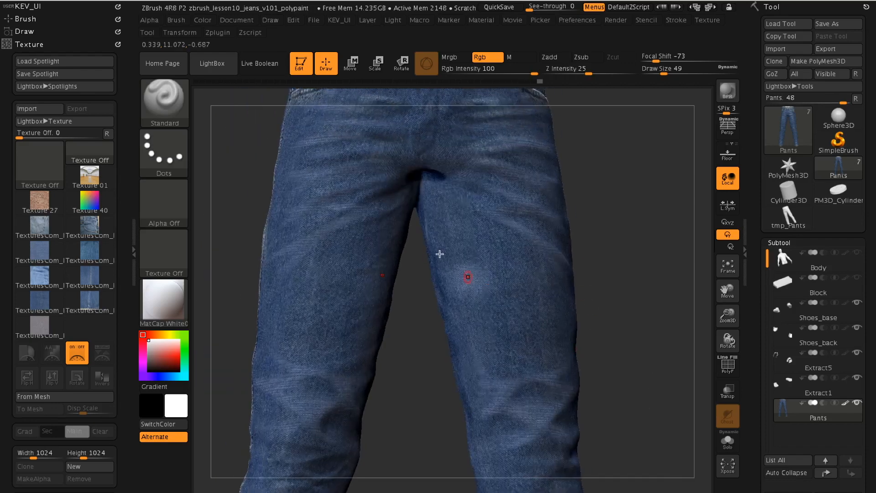
drag(632, 294, 440, 302)
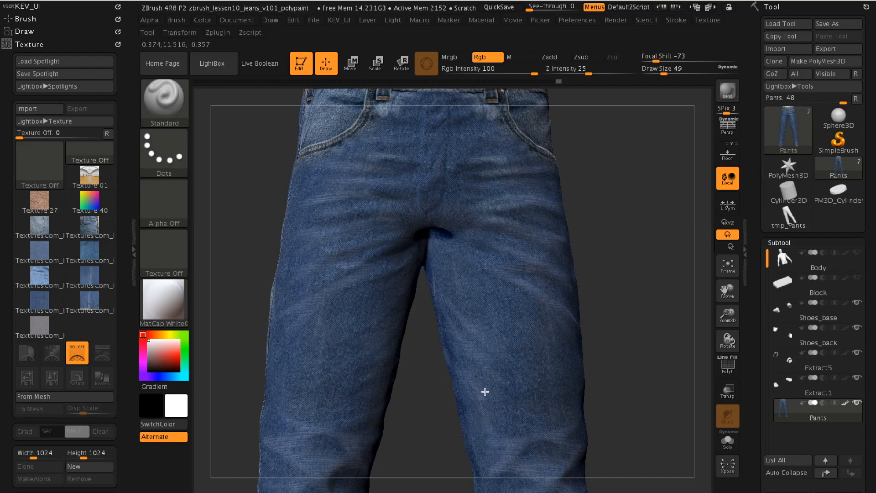
alt+drag(578, 239, 602, 297)
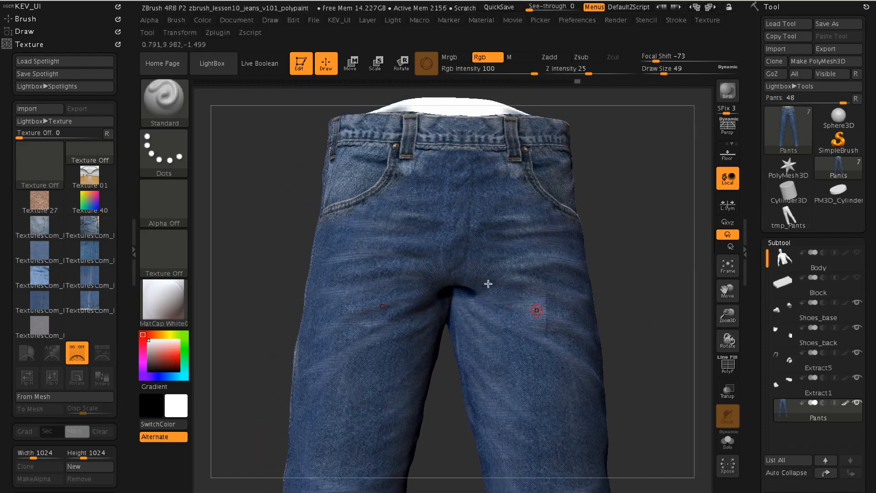
- Extend the faded wear over the wrinkles on the inner side of the knees
drag(639, 228, 556, 307)
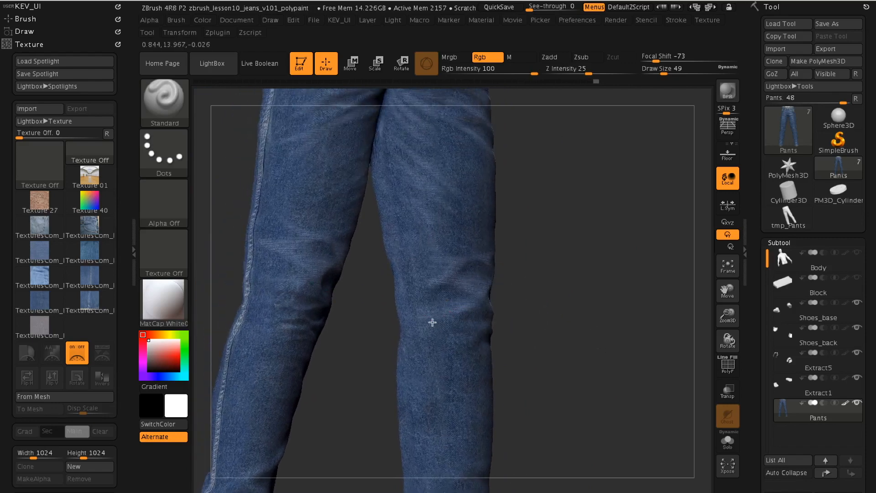
drag(578, 294, 506, 310)
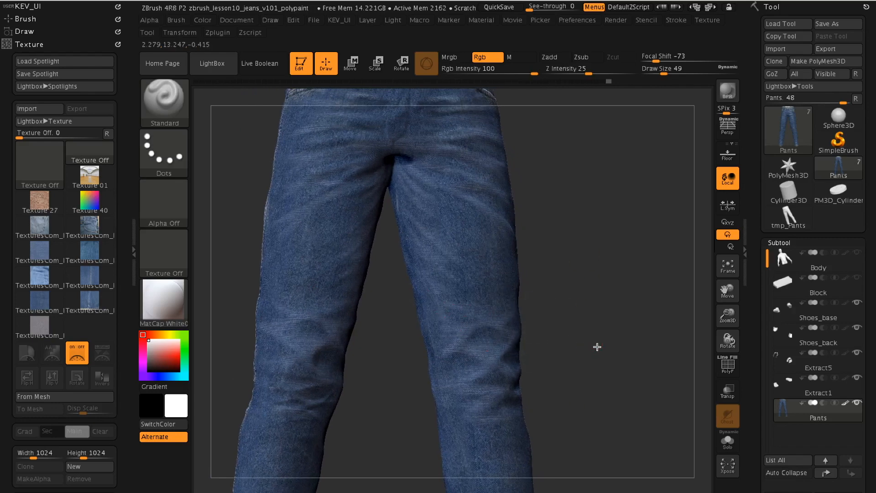
drag(588, 350, 432, 348)
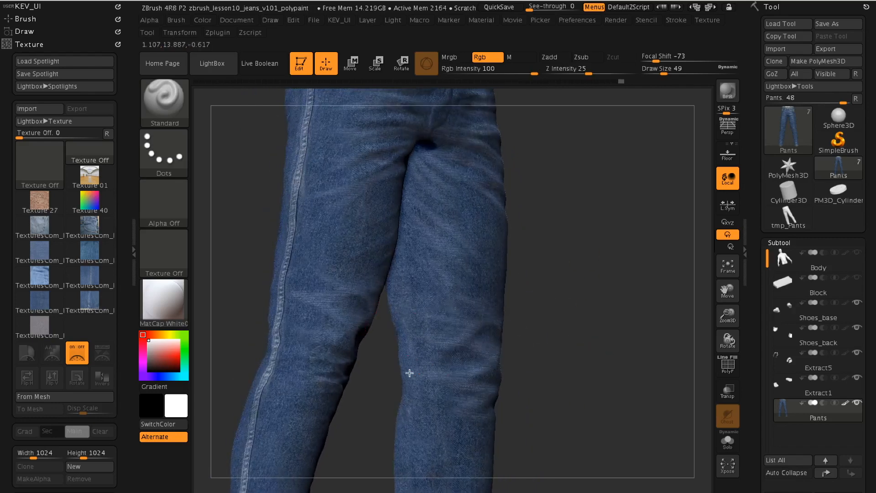
- Paint faded wear over the wrinkles of the lower legs, from the shins around to the outer calves above the hems
drag(604, 381, 626, 292)
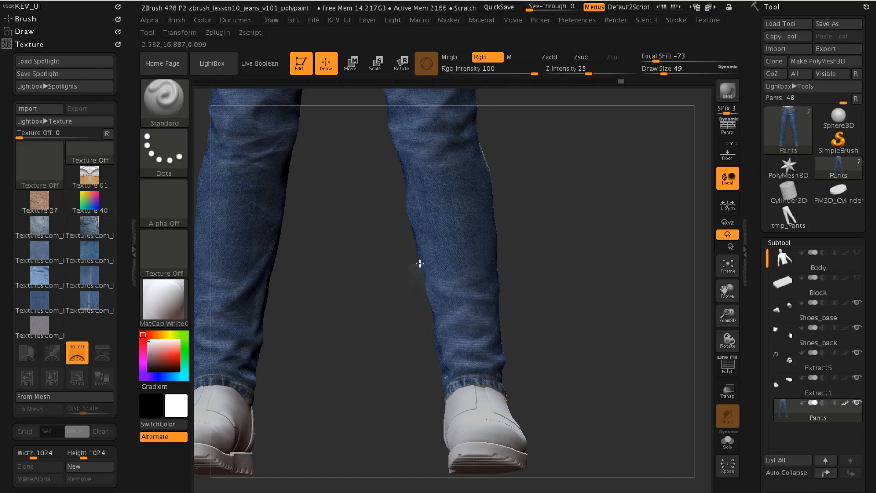
drag(570, 327, 408, 337)
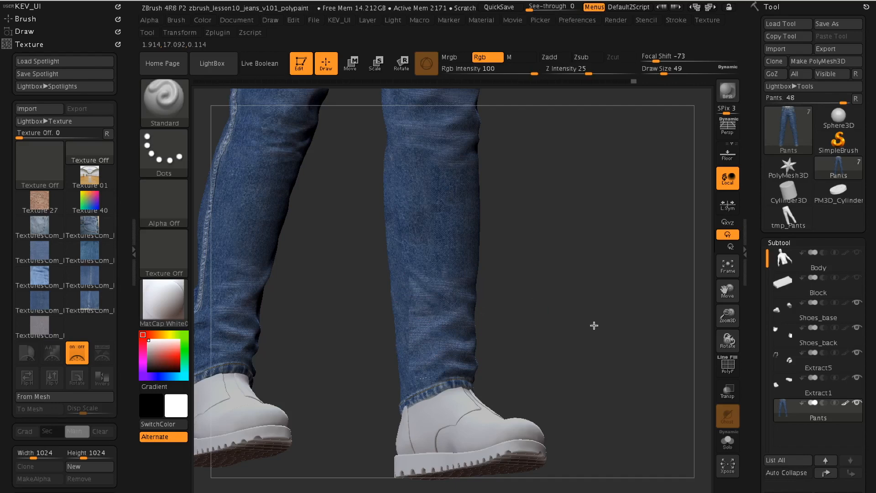
drag(594, 326, 439, 298)
drag(436, 397, 463, 313)
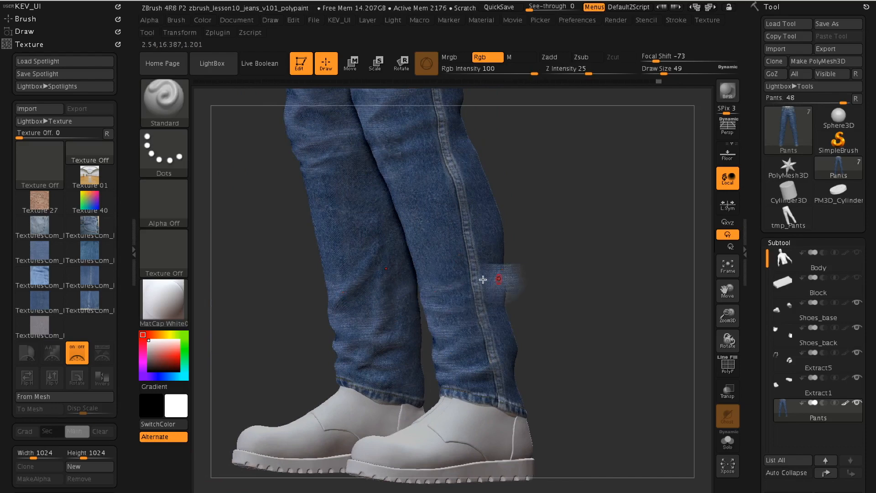
drag(596, 315, 508, 334)
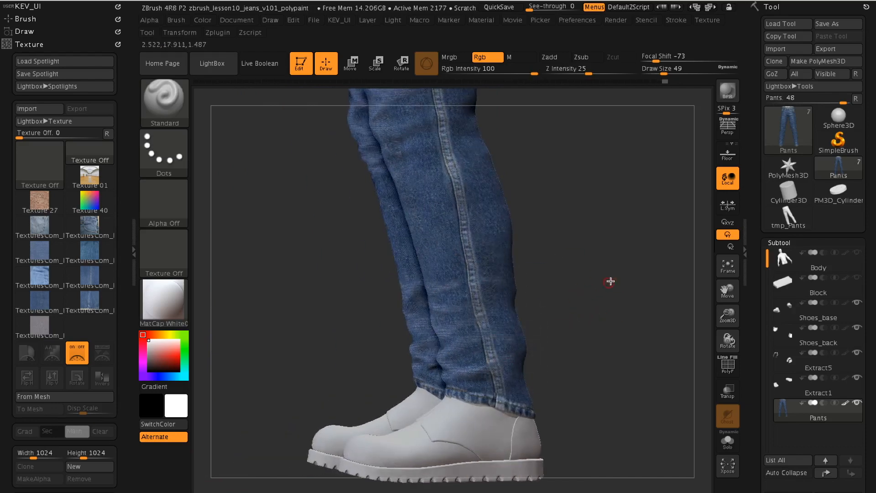
- Extend the faded wear up the outer side of the legs, from the knees along the thighs to the hip and seat
drag(574, 306, 538, 367)
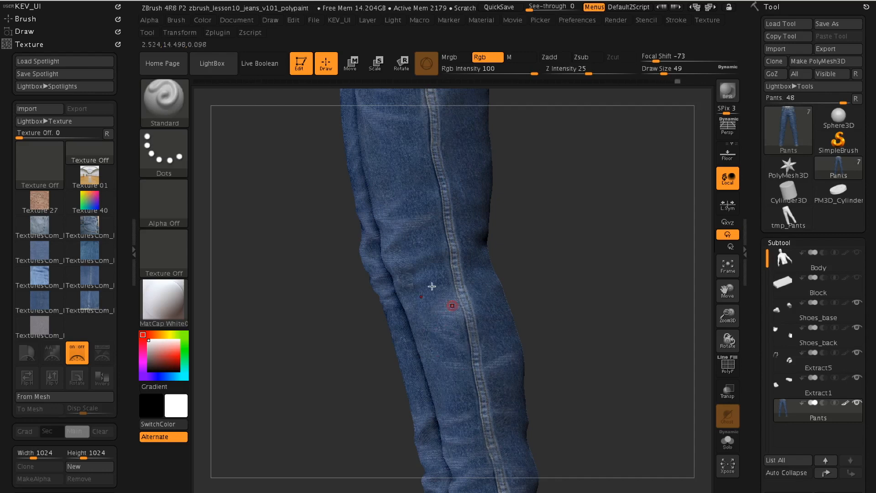
alt+drag(575, 310, 586, 379)
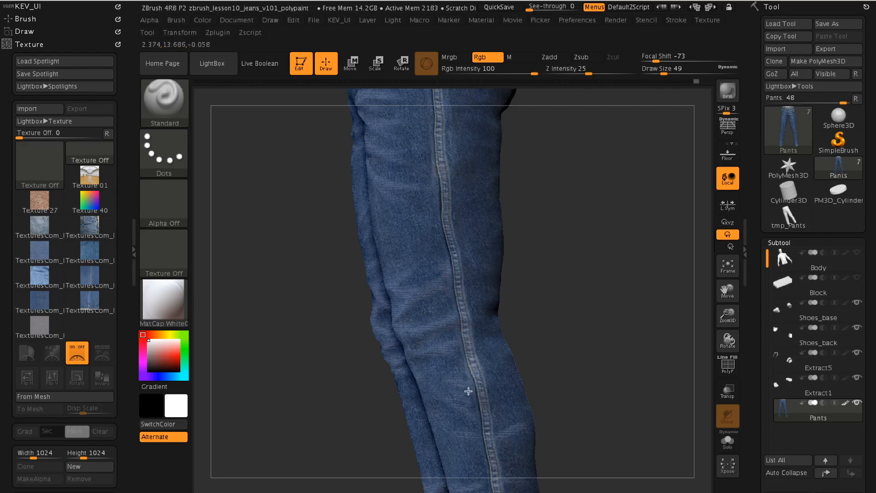
alt+drag(584, 301, 496, 362)
alt+drag(629, 272, 463, 358)
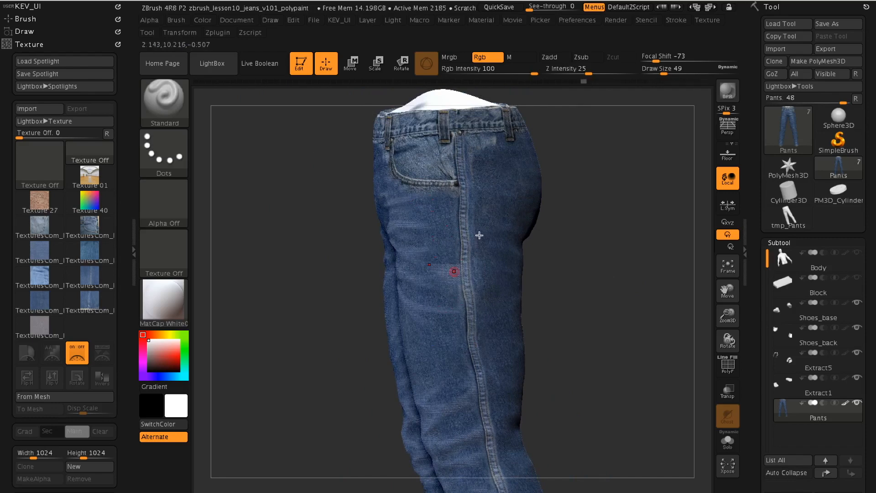
alt+drag(511, 158, 525, 283)
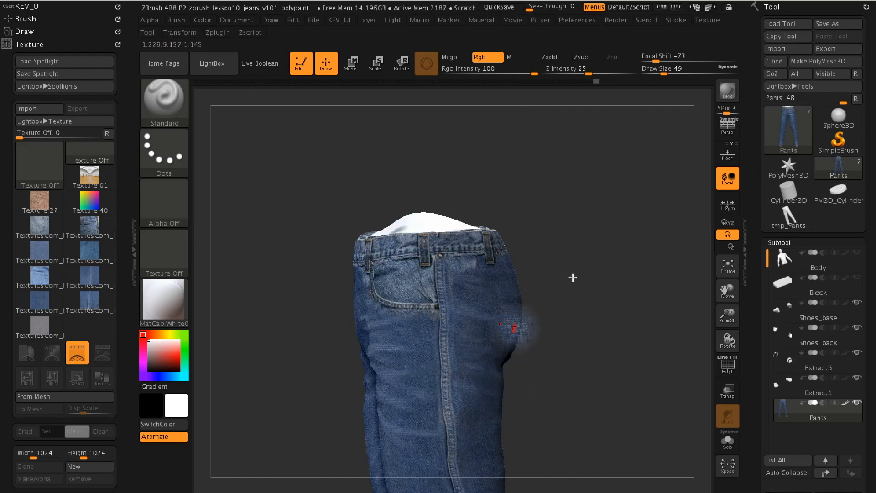
key(f)
drag(615, 301, 513, 283)
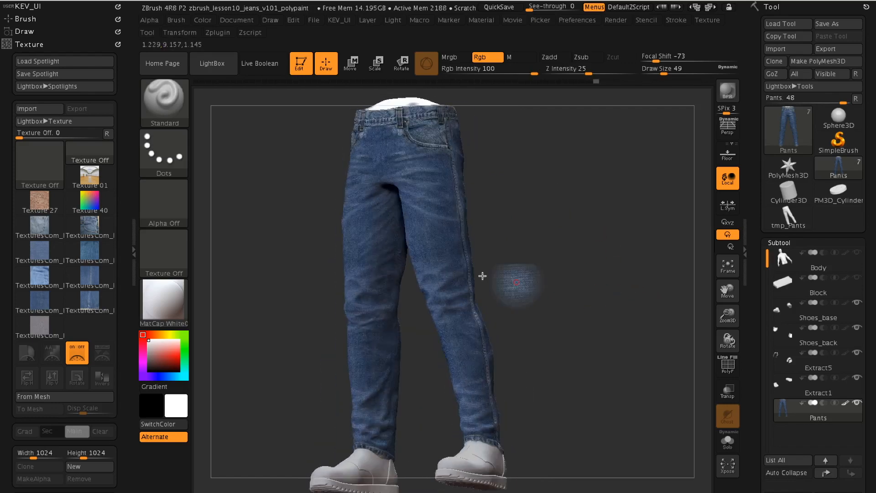
- Add the plain denim texture TexturesCom_FabricPlain0101_2_S to the Spotlight images
mouse_move(38, 305)
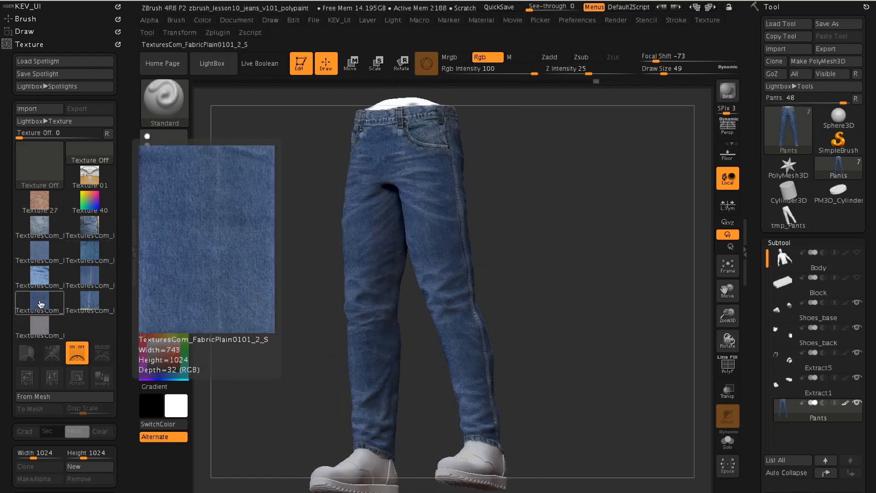
click(41, 304)
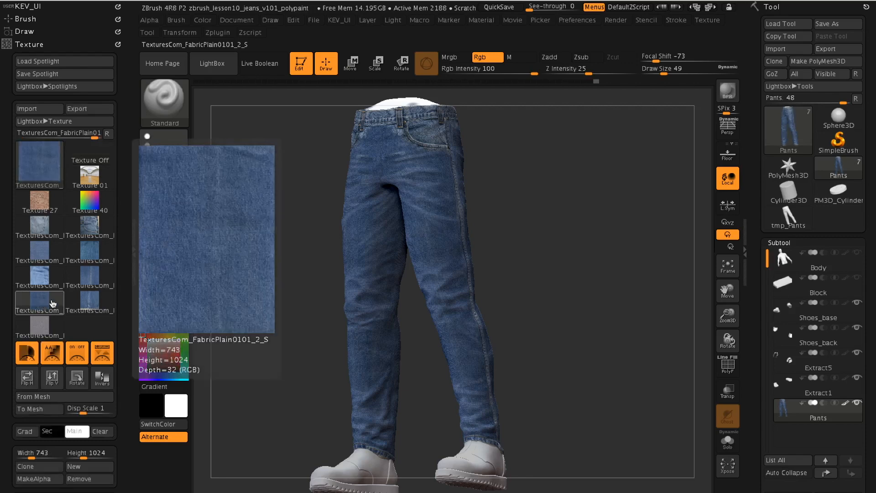
key(shift+z)
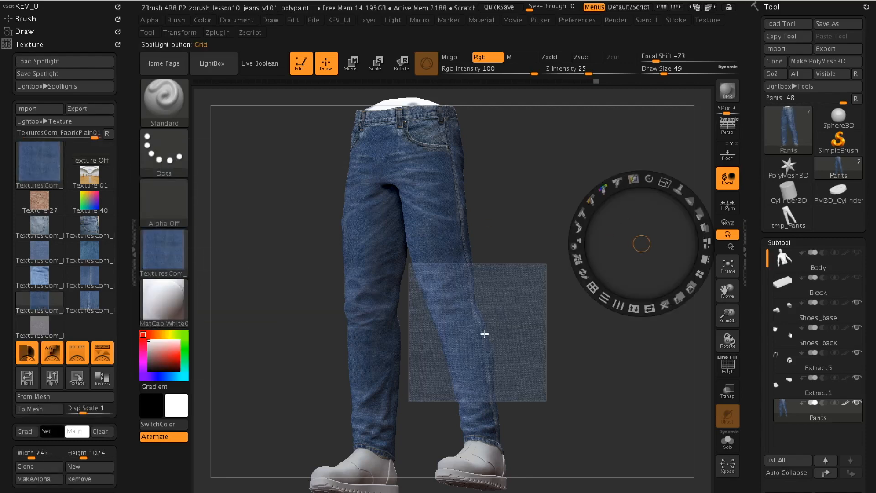
drag(520, 336, 557, 265)
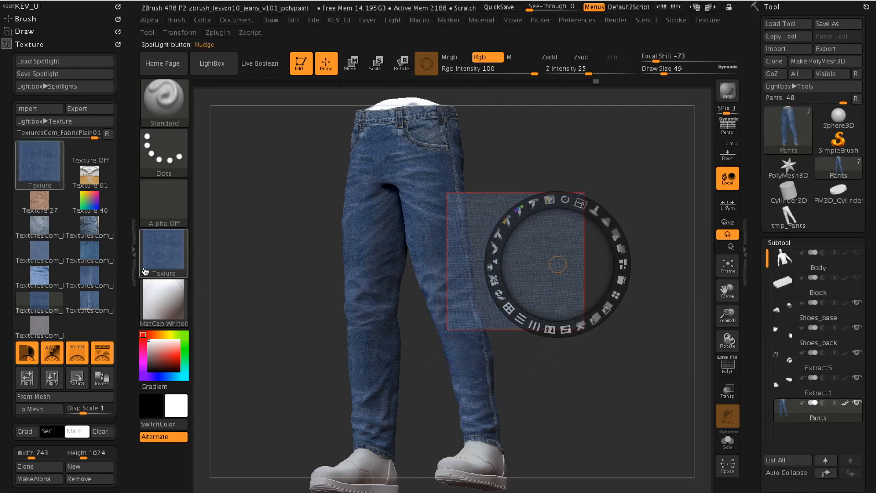
click(33, 304)
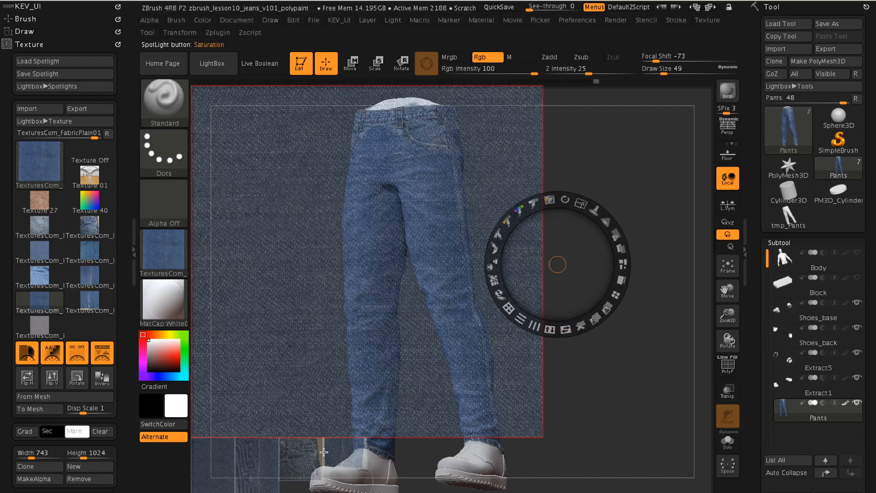
- Move the small plain denim image beside the pants, then shrink the large fabric image and set it aside near the other Spotlight images
click(214, 457)
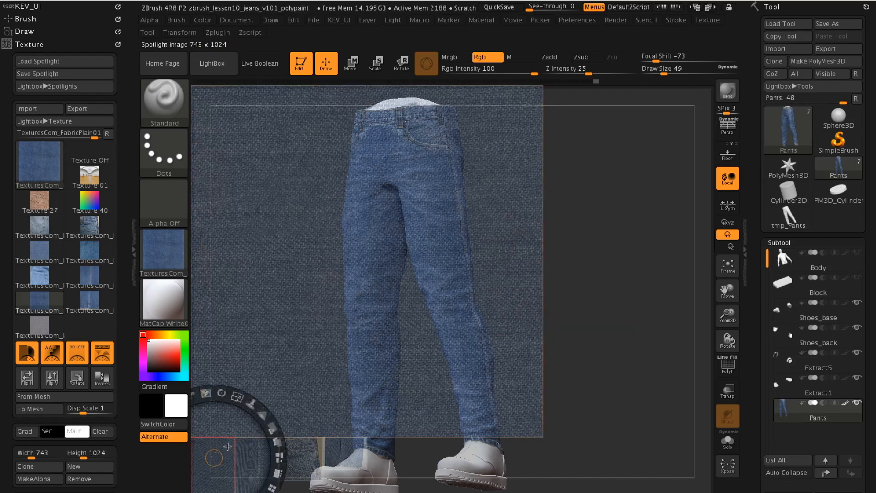
drag(222, 446, 664, 193)
click(512, 231)
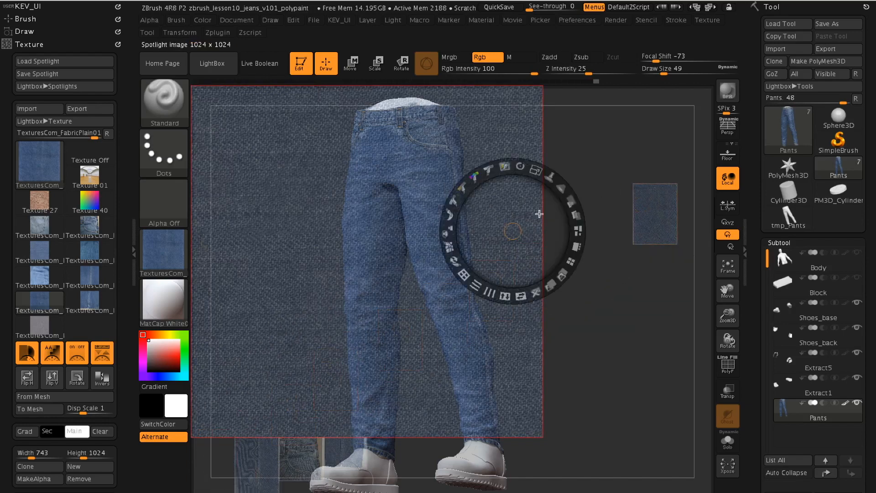
drag(535, 172, 456, 193)
drag(491, 232, 225, 422)
- Place the plain denim image over the pants leg, enlarge it to about three times its size and return to projection painting
click(656, 217)
drag(658, 232, 458, 286)
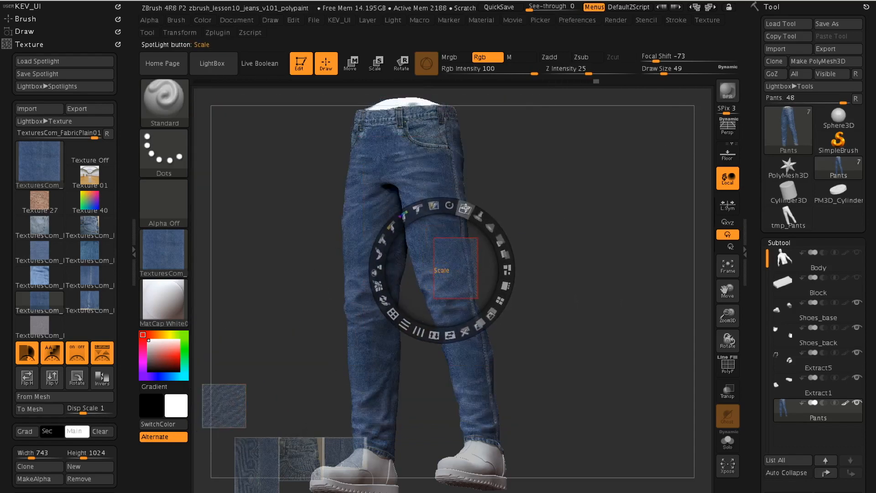
drag(470, 208, 657, 143)
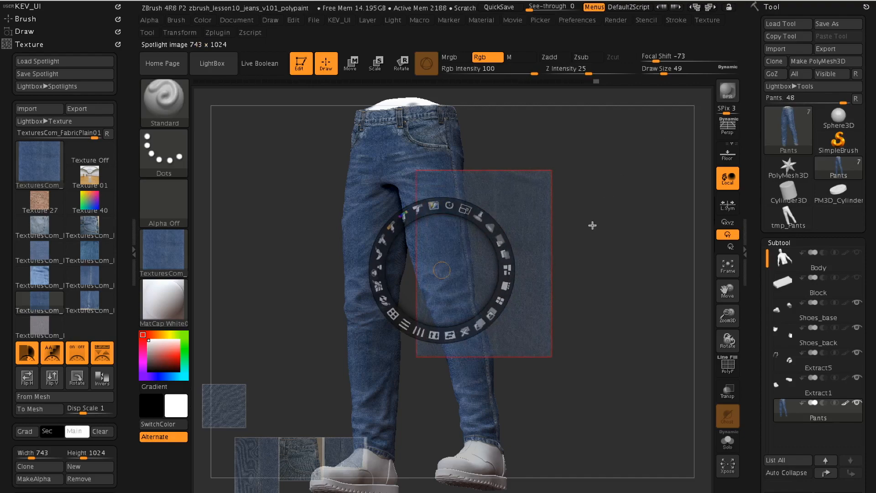
key(shift+z)
- Paint the plain denim texture over the front pockets and the hip area below the waistband
drag(603, 264, 463, 308)
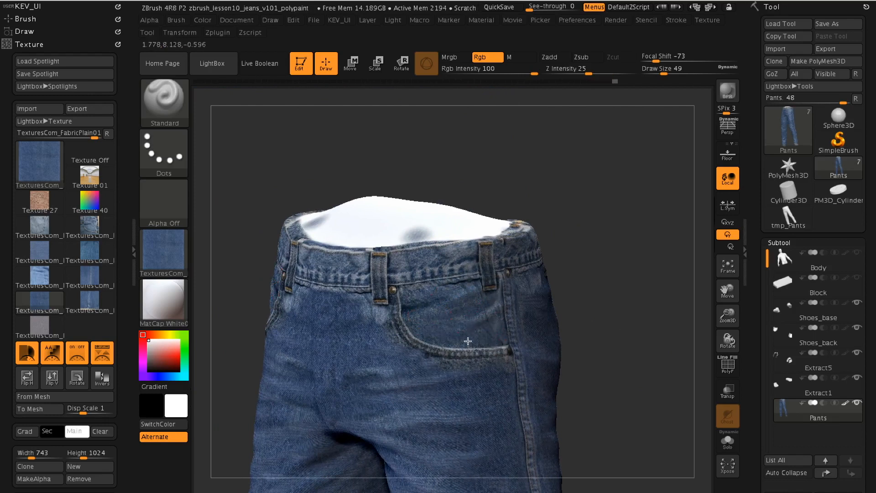
drag(632, 283, 454, 312)
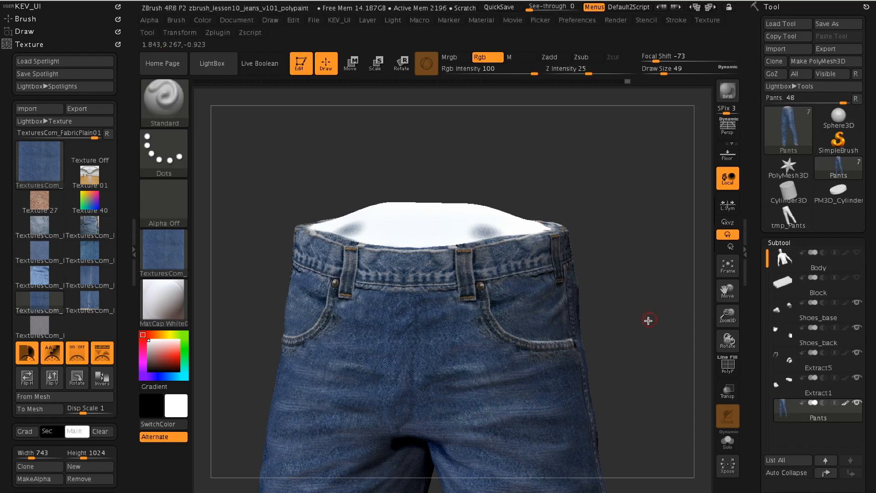
drag(648, 320, 519, 359)
alt+right_drag(576, 361, 524, 311)
mouse_move(486, 297)
mouse_down()
mouse_move(471, 301)
mouse_move(494, 311)
mouse_up()
key(f)
drag(621, 267, 506, 304)
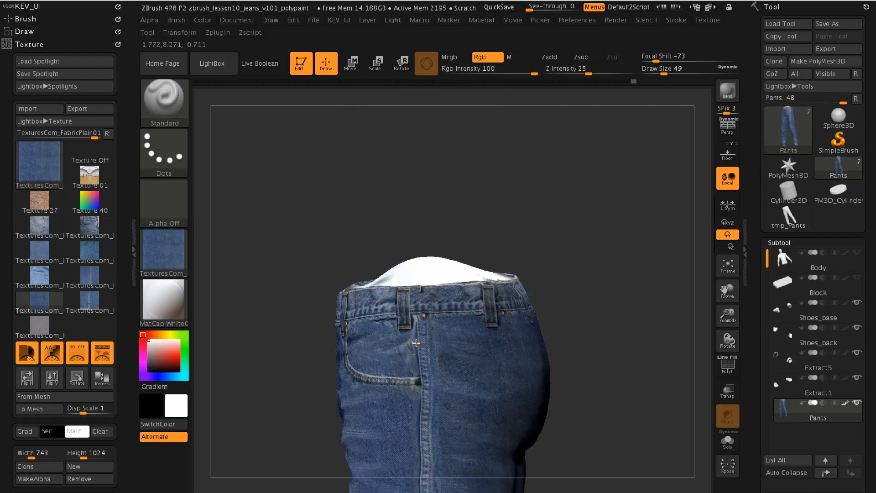
- Frame the whole pants in a three-quarter view, turn on perspective and run a BPR render
key(f)
drag(606, 301, 662, 133)
click(727, 128)
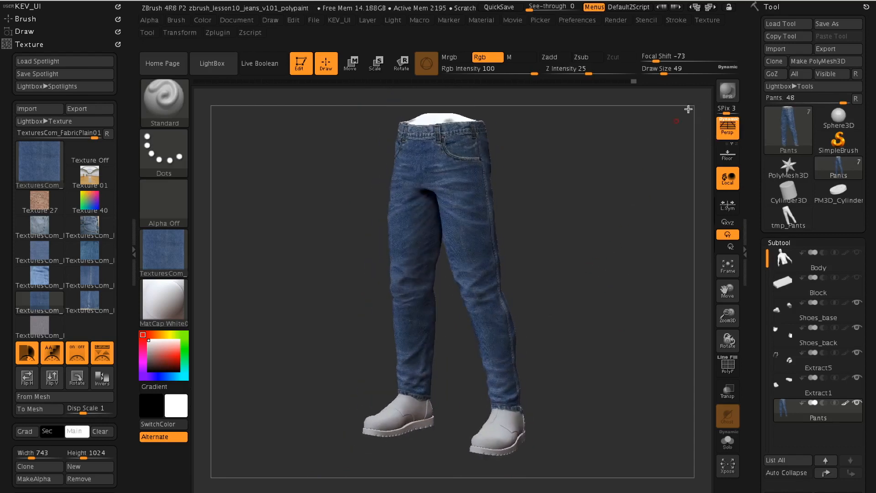
key(shift+r)
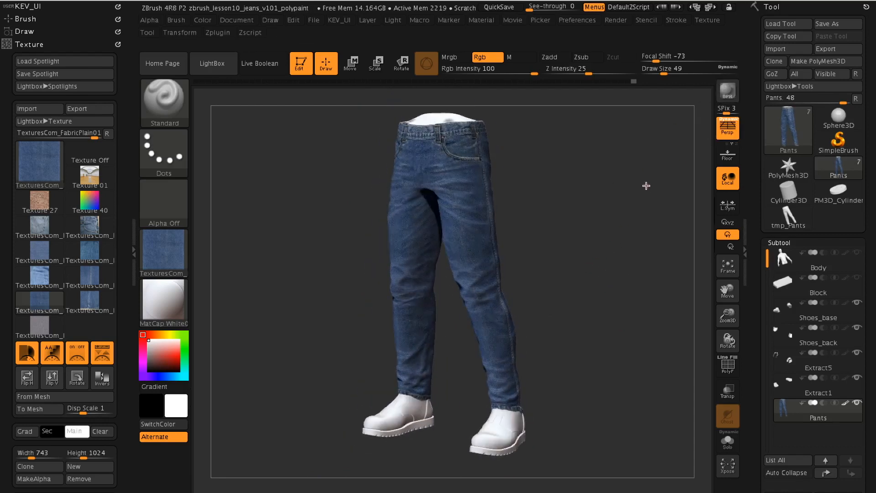